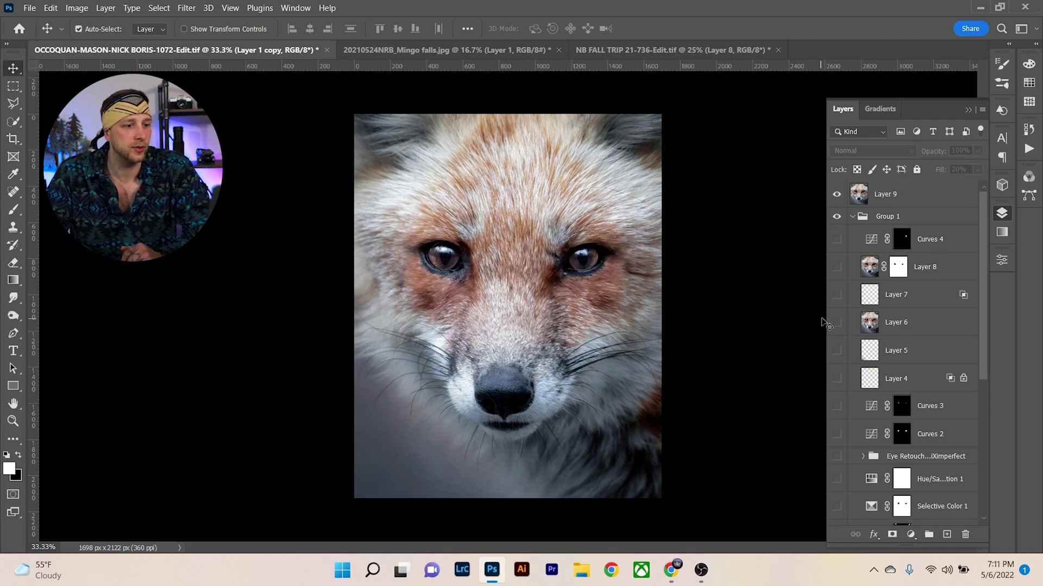
Hide Layer 9, leaving the lower layers of the fox image on display
scroll(987, 279, "down", 4)
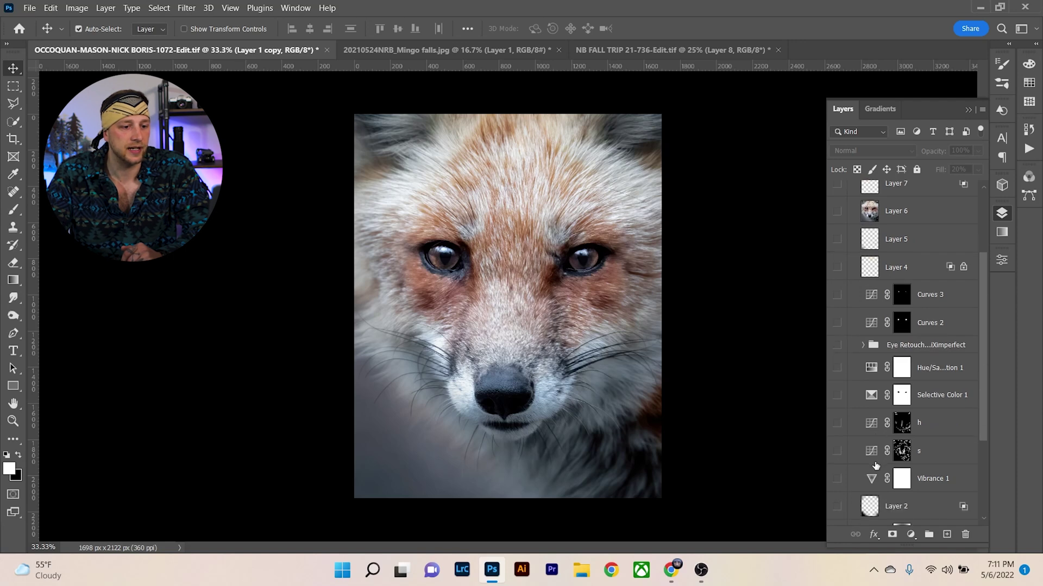
scroll(868, 472, "up", 4)
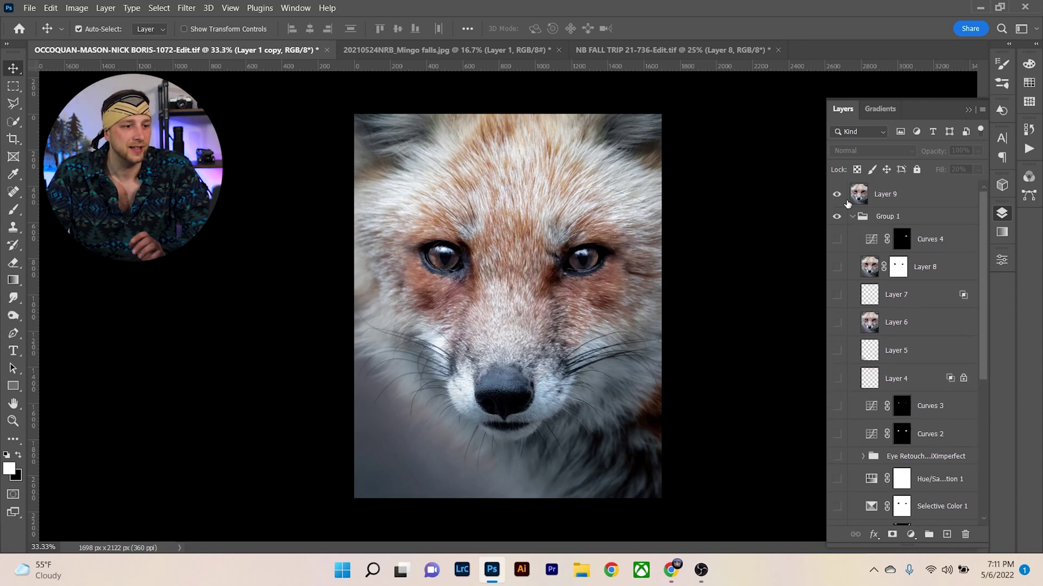
left_click(837, 194)
scroll(972, 389, "down", 9)
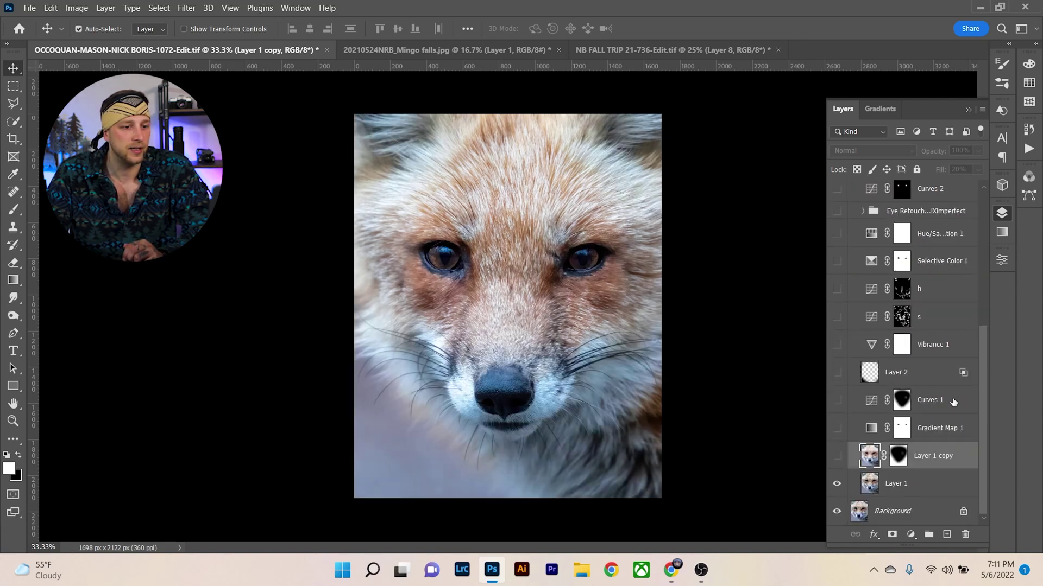
Preview Layer 1 copy's blurred edges at 100% fill, returning its fill to 20% and hiding the layer again
left_click(839, 458)
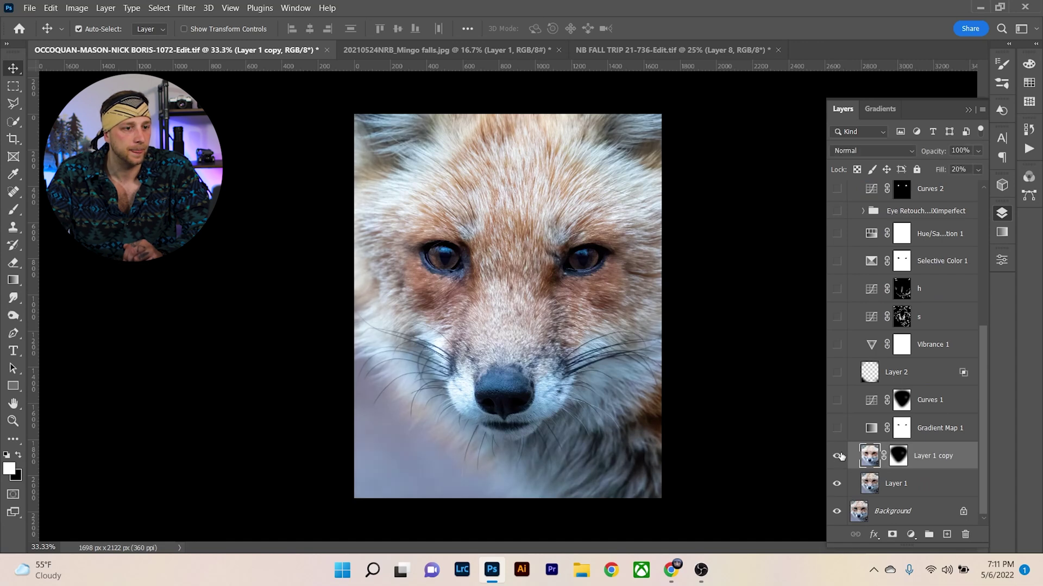
left_click_drag(944, 171, 1005, 177)
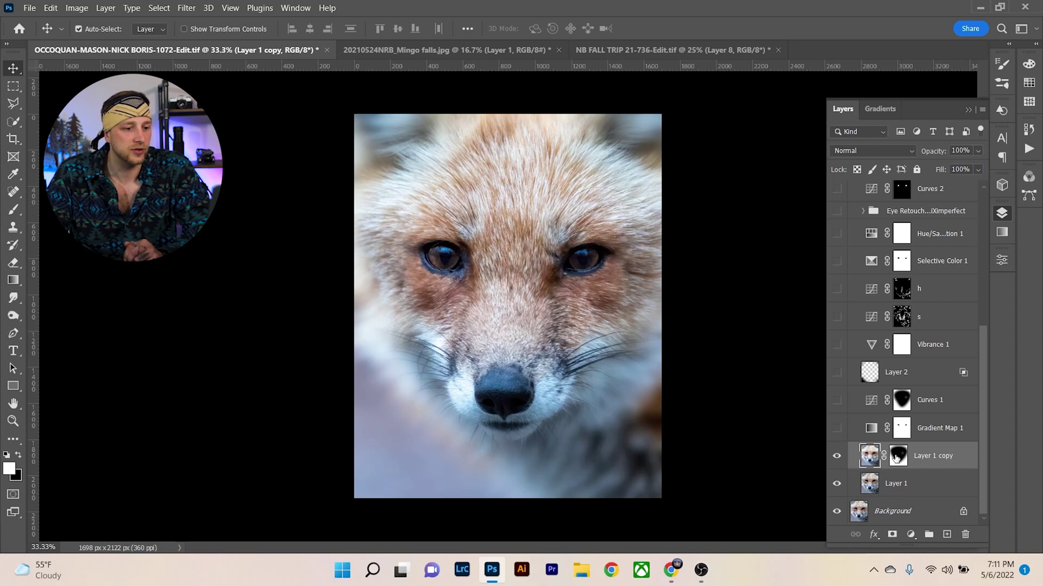
key("shift+2")
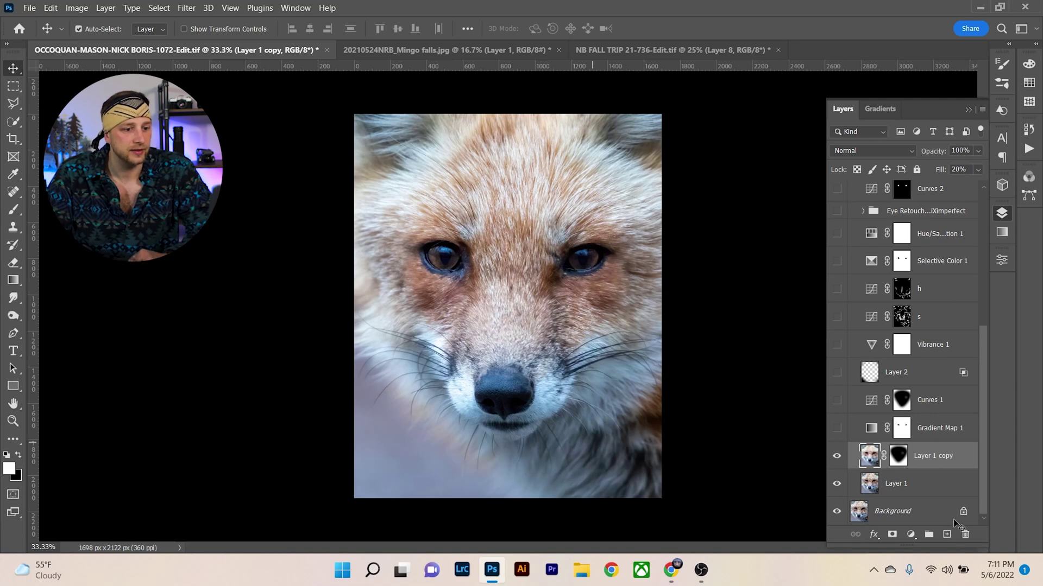
left_click(836, 458)
Collapse Group 1 and stamp all visible layers into a new layer directly above it
scroll(869, 457, "up", 9)
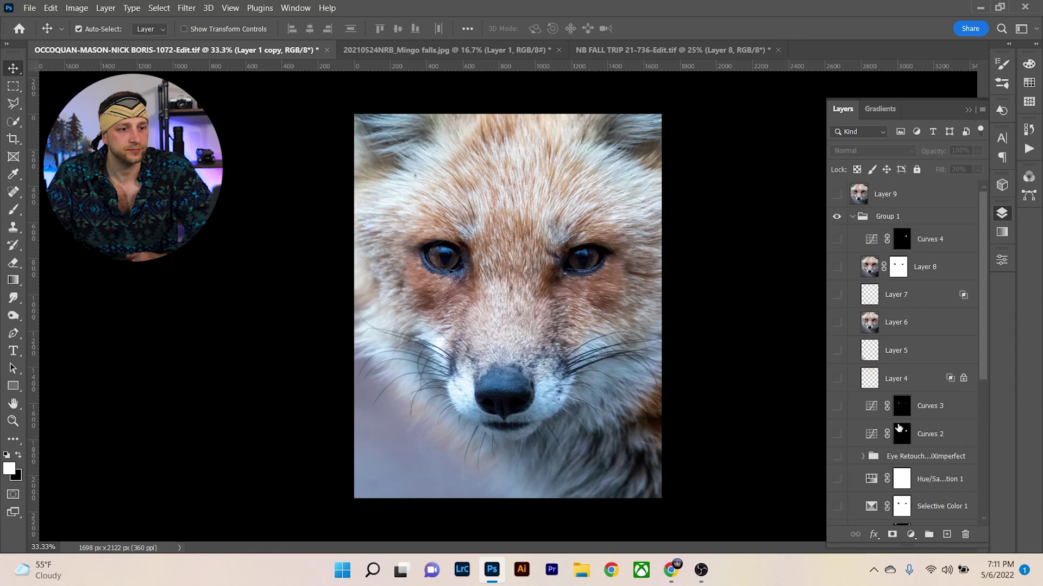
left_click(850, 217)
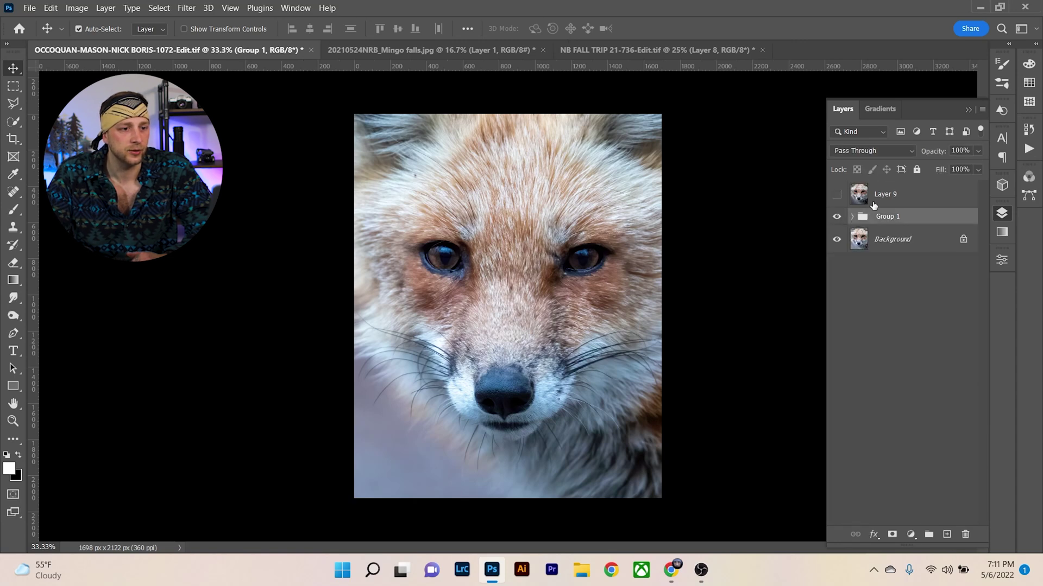
left_click(896, 197)
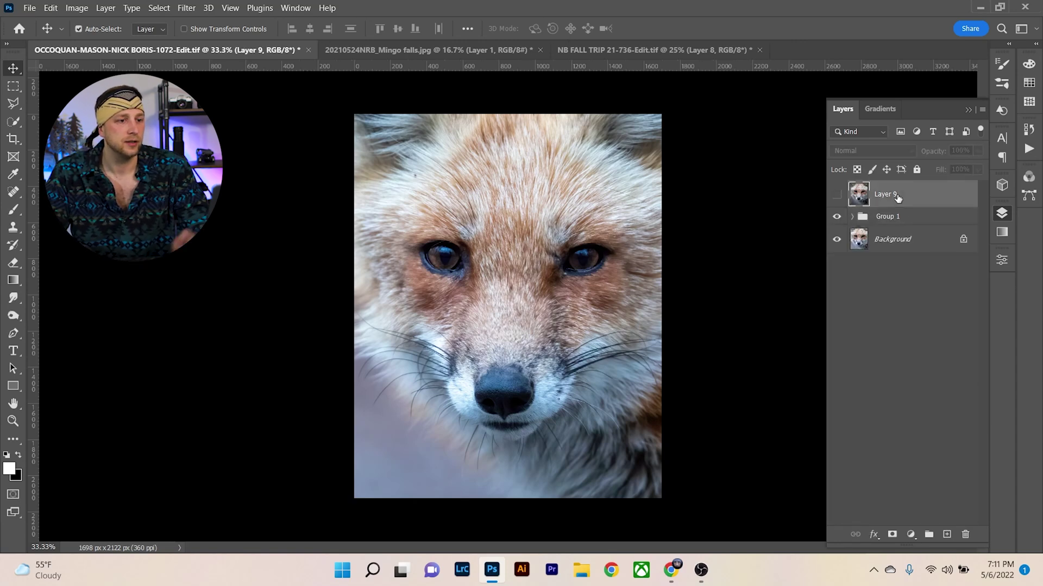
left_click(897, 217)
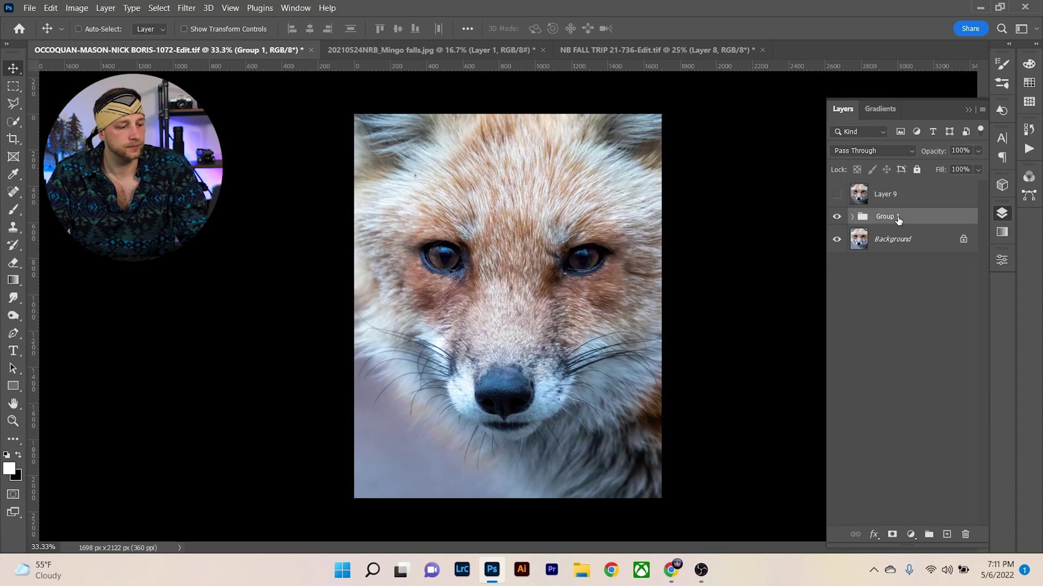
key("ctrl+shift+alt+e")
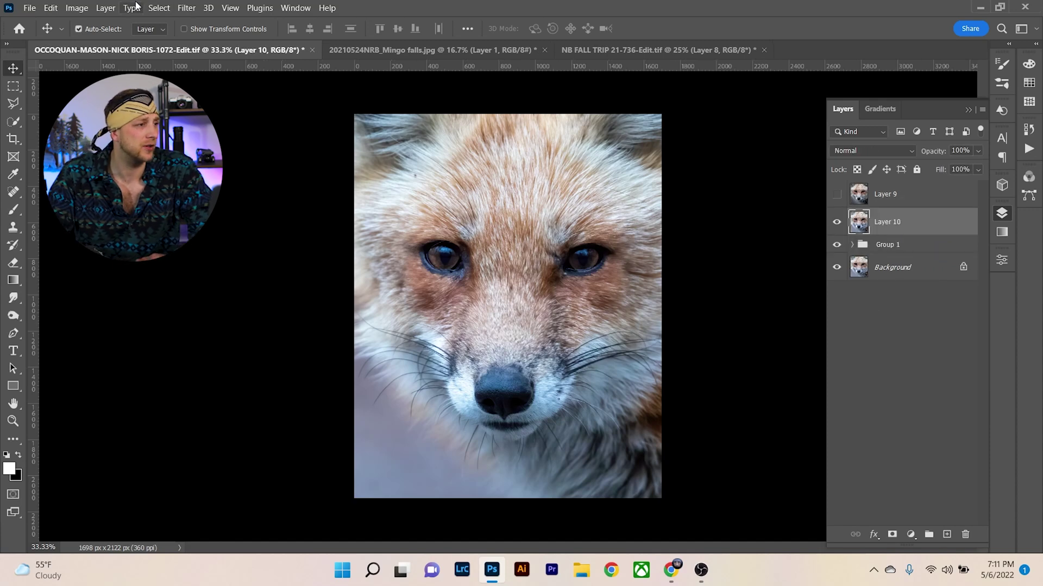
Apply a Gaussian Blur with a 21.2-pixel radius to Layer 10 and add a white layer mask to it
left_click(184, 8)
mouse_move(197, 170)
left_click(405, 220)
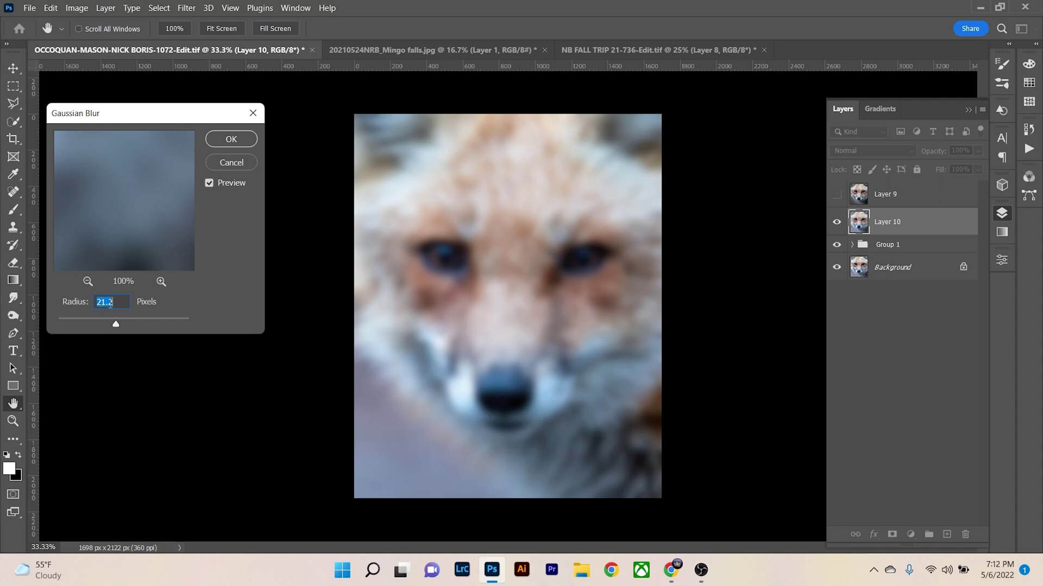
left_click(225, 141)
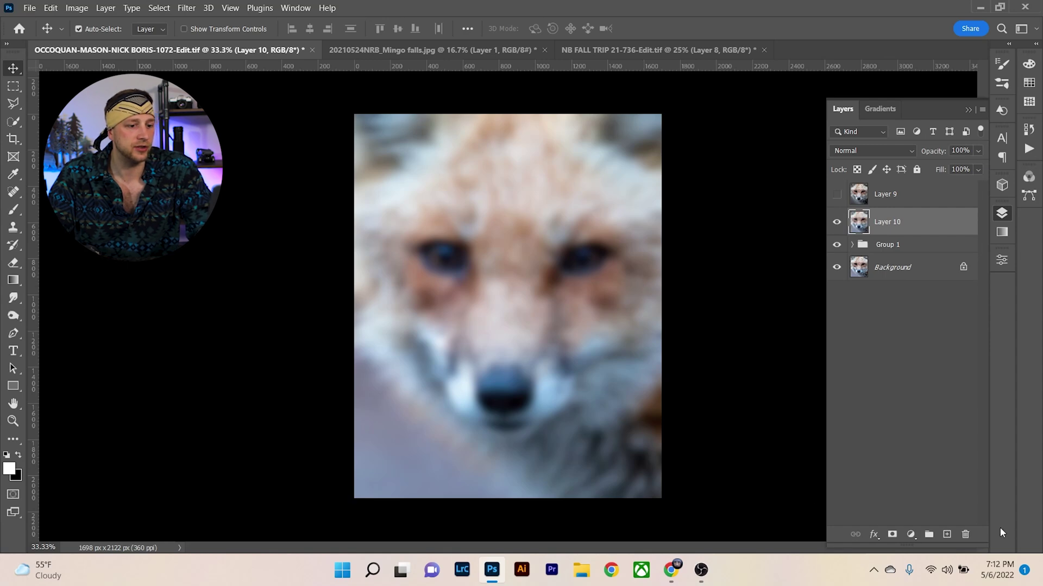
left_click(892, 534)
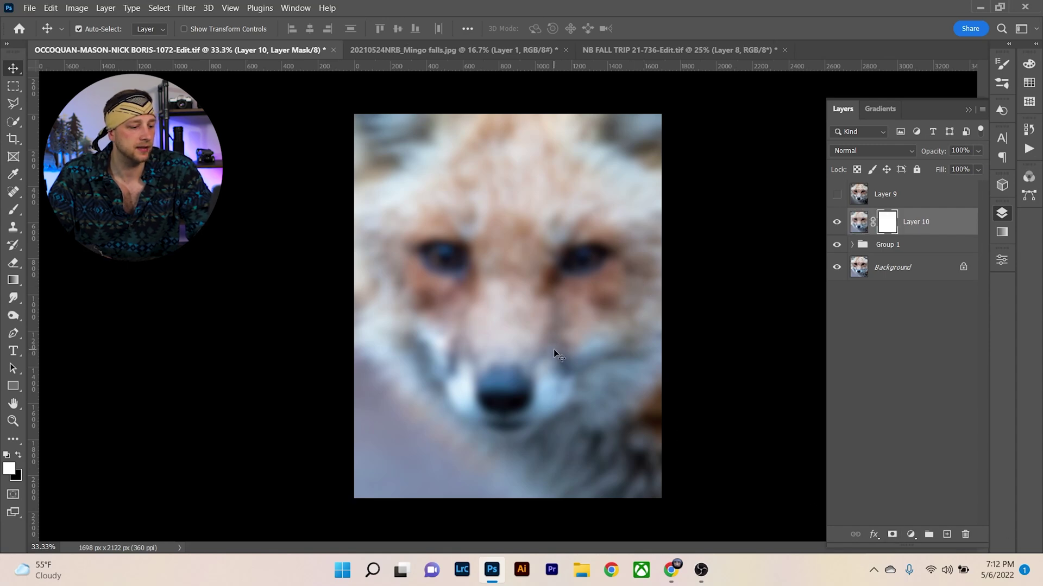
Activate the Brush tool and reduce its tip to about 1900 px around the fox's face
key("b")
key("bracketleft")
key("bracketleft")
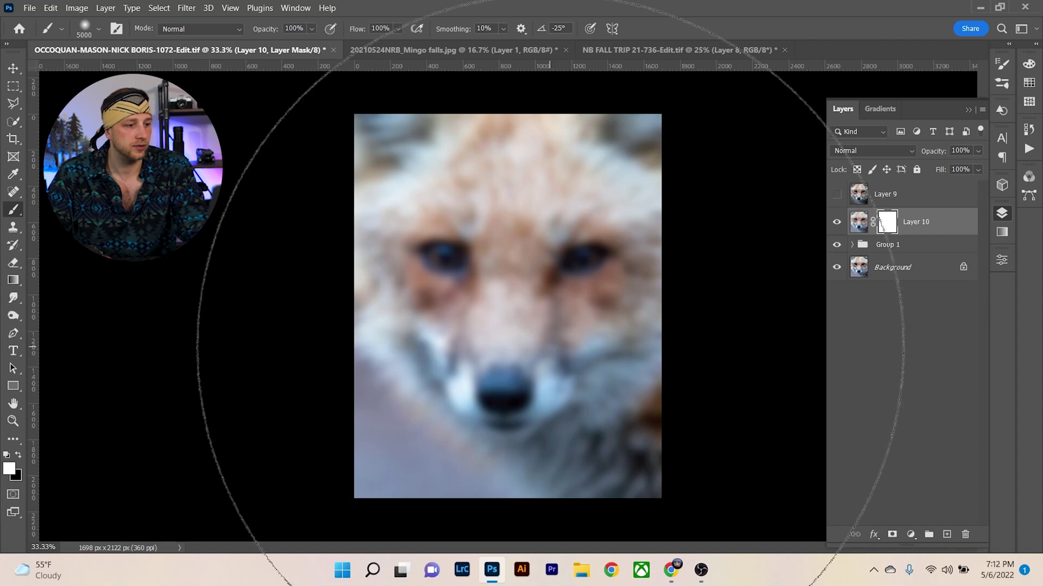
key("bracketleft")
key("bracketleft")
key("bracketleft")
key("bracketleft")
key("bracketleft")
key("bracketleft")
key("bracketleft")
key("bracketleft")
key("bracketleft")
key("bracketleft")
key("bracketleft")
key("bracketleft")
key("bracketleft")
key("bracketleft")
key("bracketleft")
key("bracketleft")
key("bracketleft")
key("bracketleft")
key("bracketleft")
key("bracketleft")
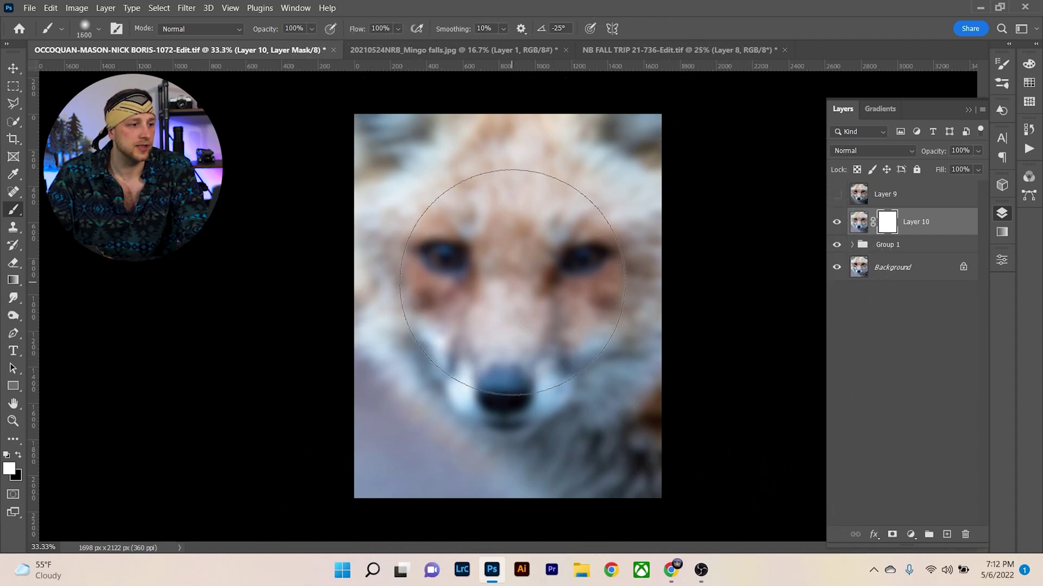
key("bracketleft")
key("bracketleft")
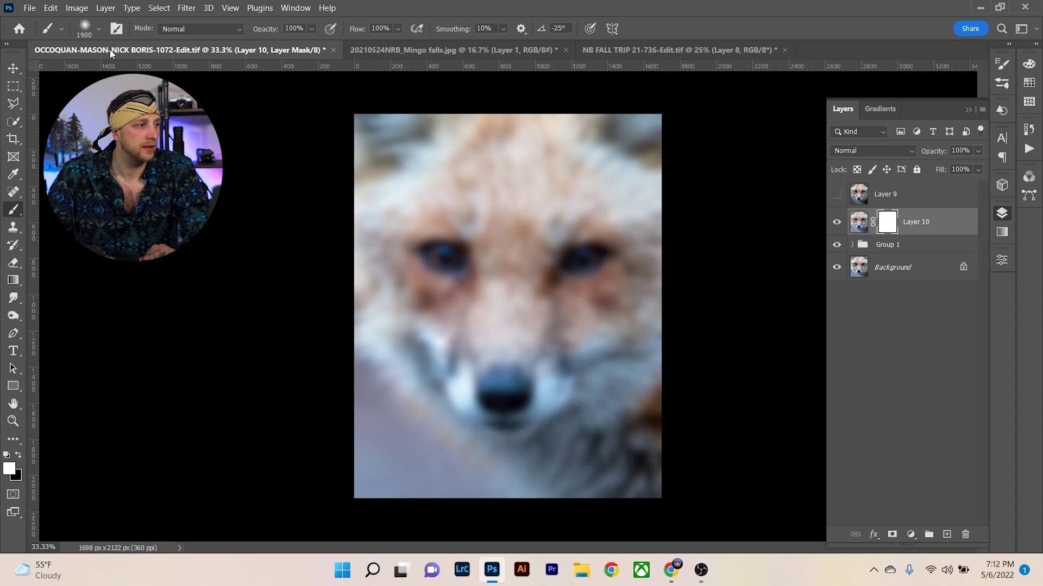
Set the brush hardness to 100%
left_click(100, 29)
left_click(141, 87)
type("100")
key("Return")
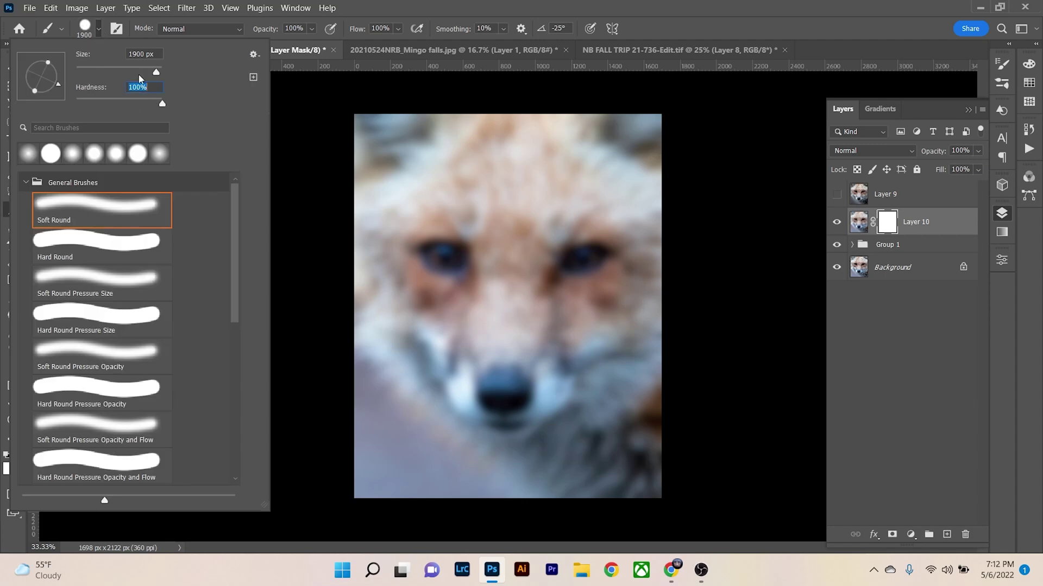
Reduce the brush to 1400 px and paint one black dab over the fox's face on Layer 10's mask
key("bracketleft")
key("bracketleft")
key("bracketleft")
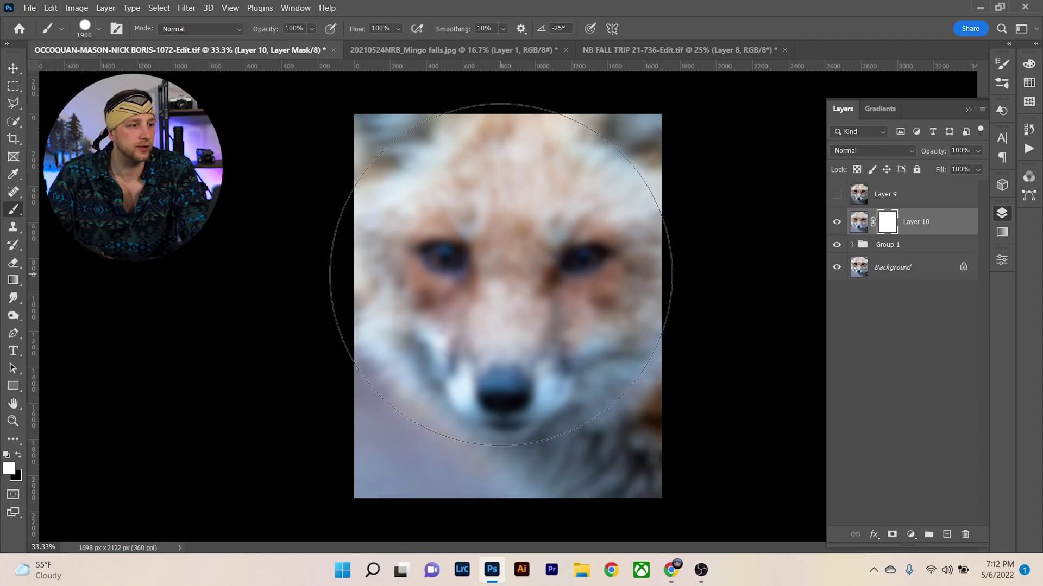
key("bracketleft")
key("bracketleft")
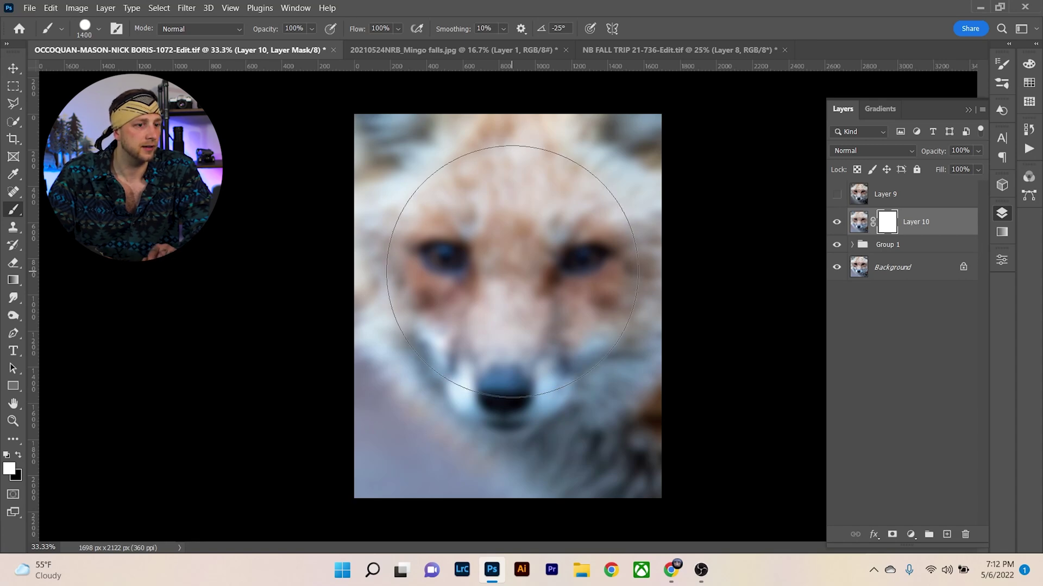
key("x")
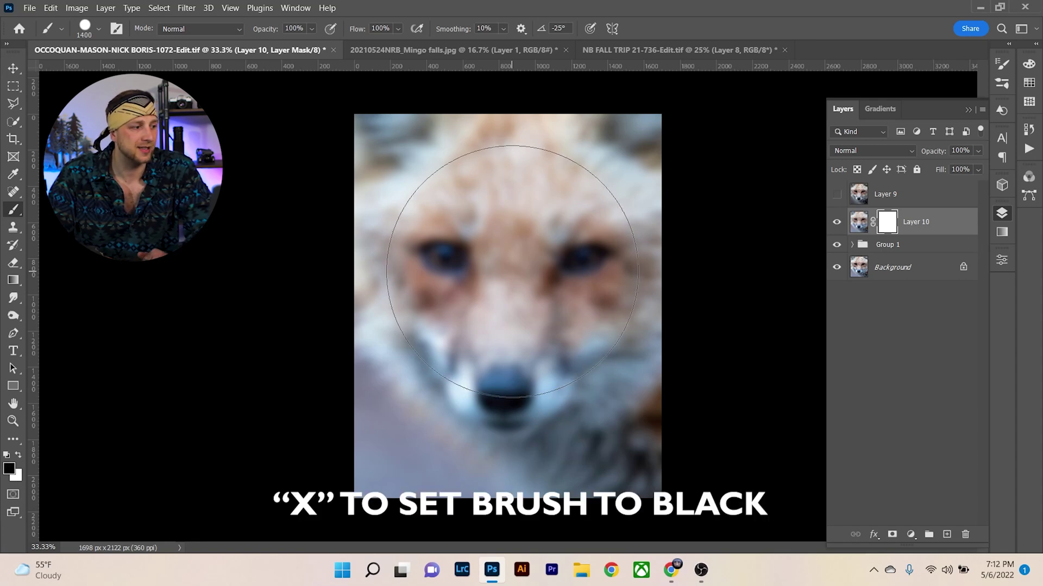
left_click(512, 272)
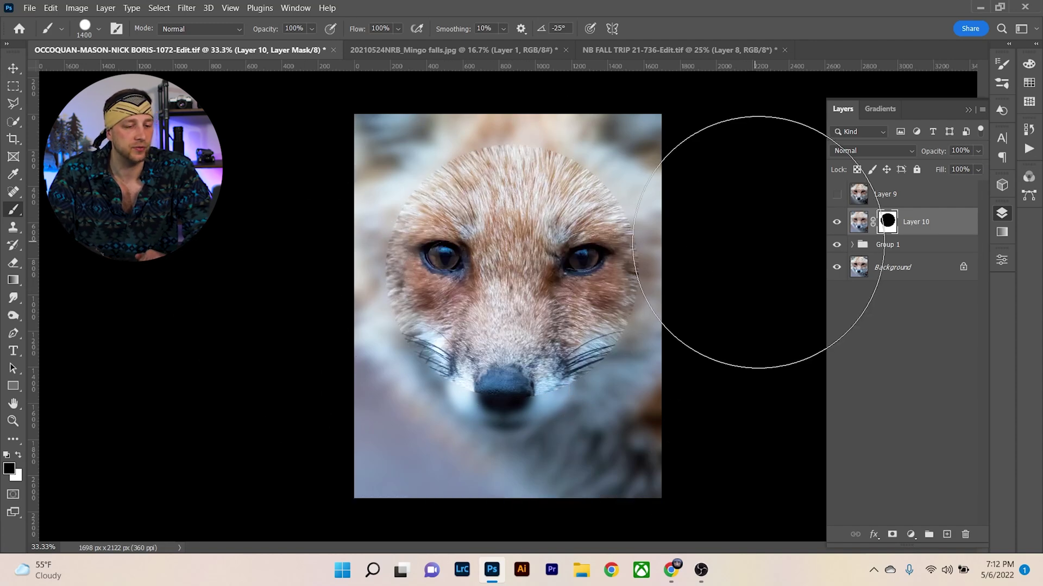
Feather Layer 10's mask by 350 px, using the red mask overlay to judge the falloff
left_click(1002, 260)
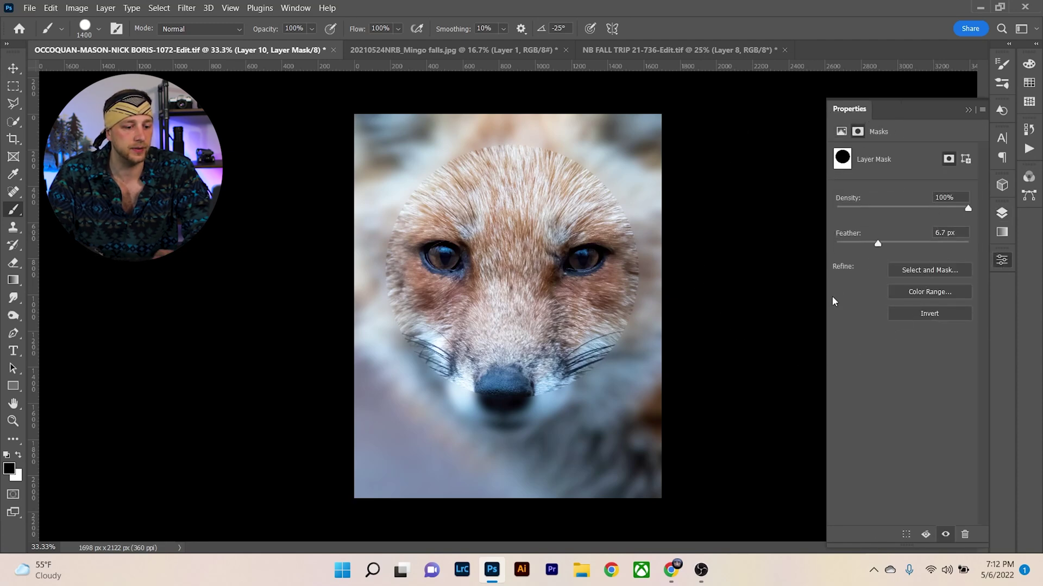
key("backslash")
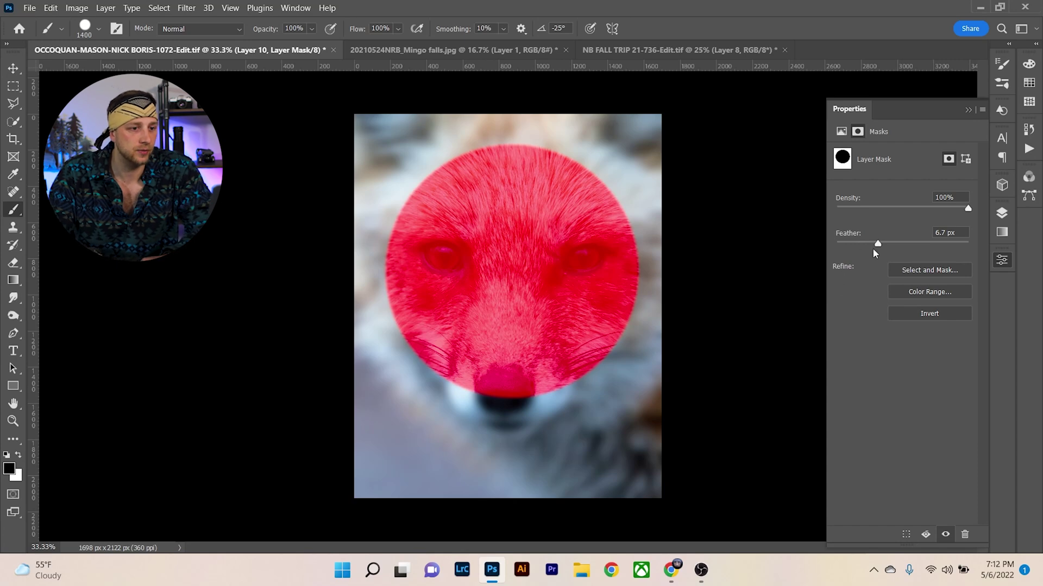
left_click_drag(878, 244, 900, 247)
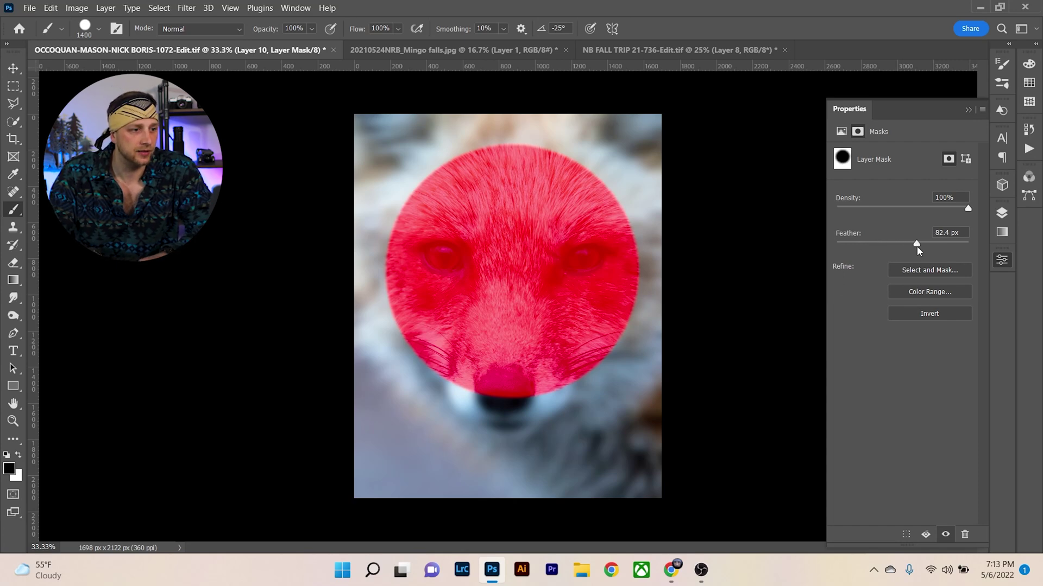
left_click_drag(917, 245, 951, 251)
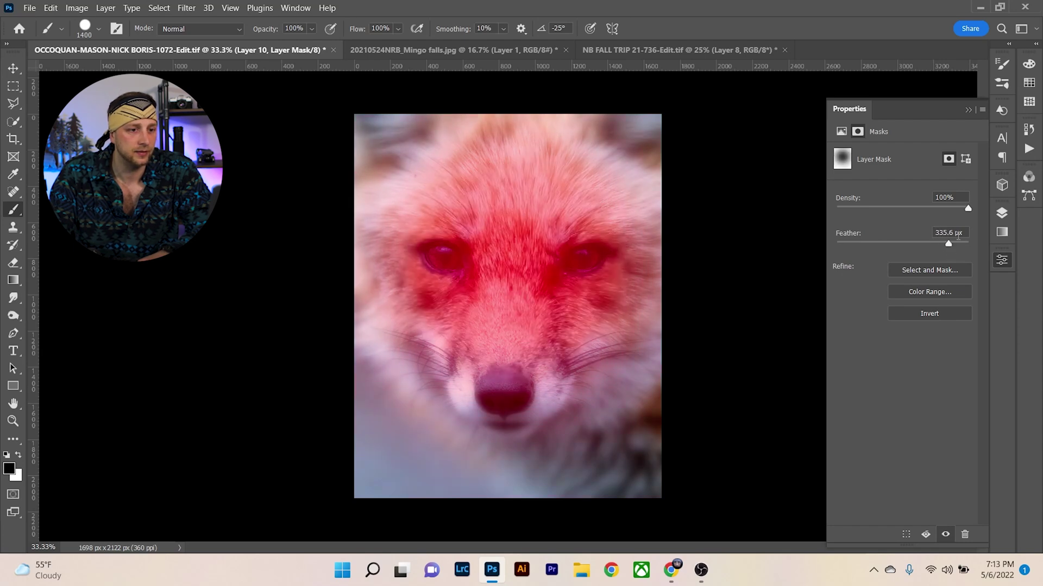
double_click(954, 232)
type("35")
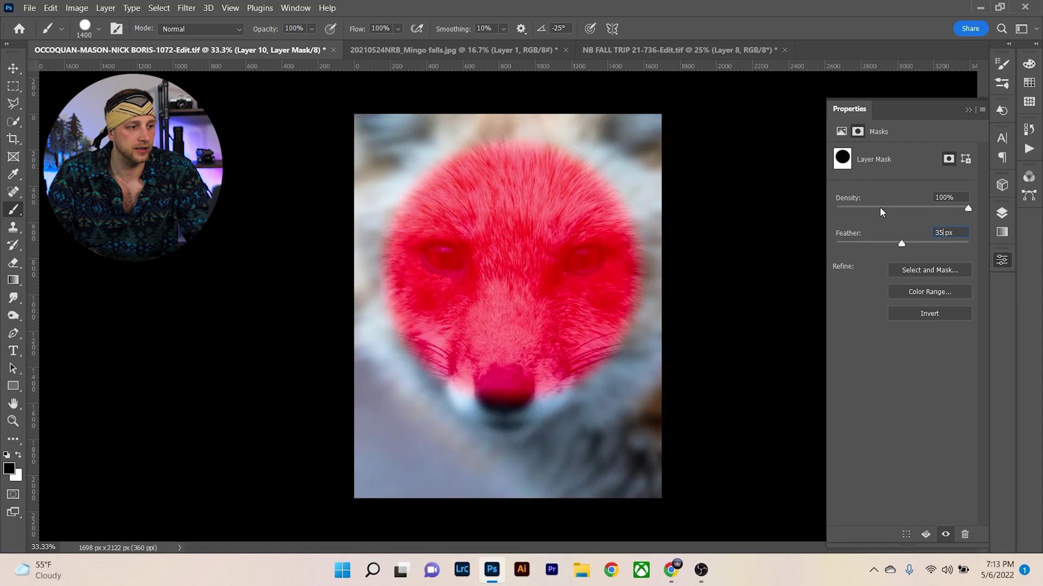
type("0")
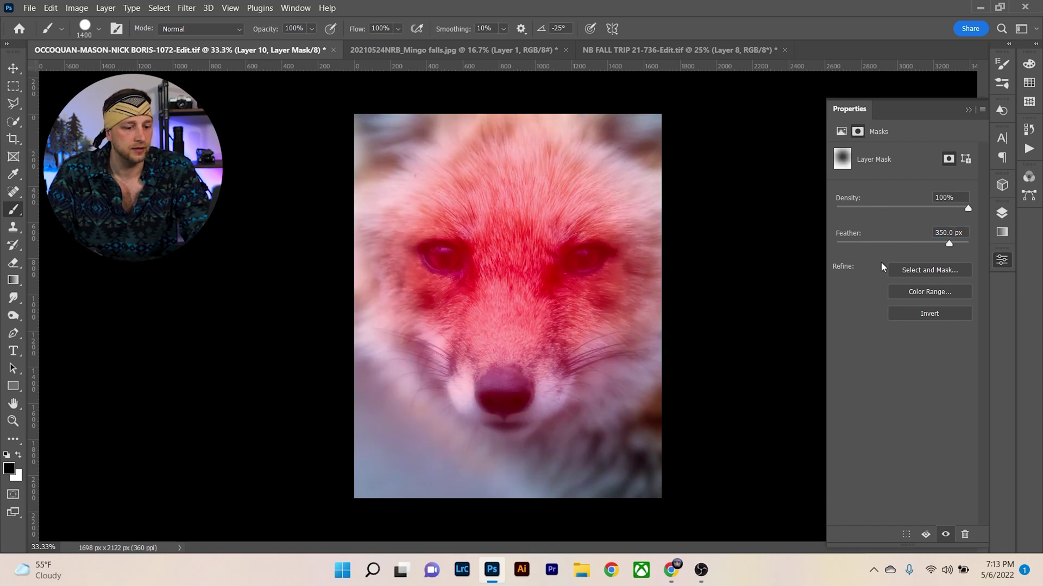
key("backslash")
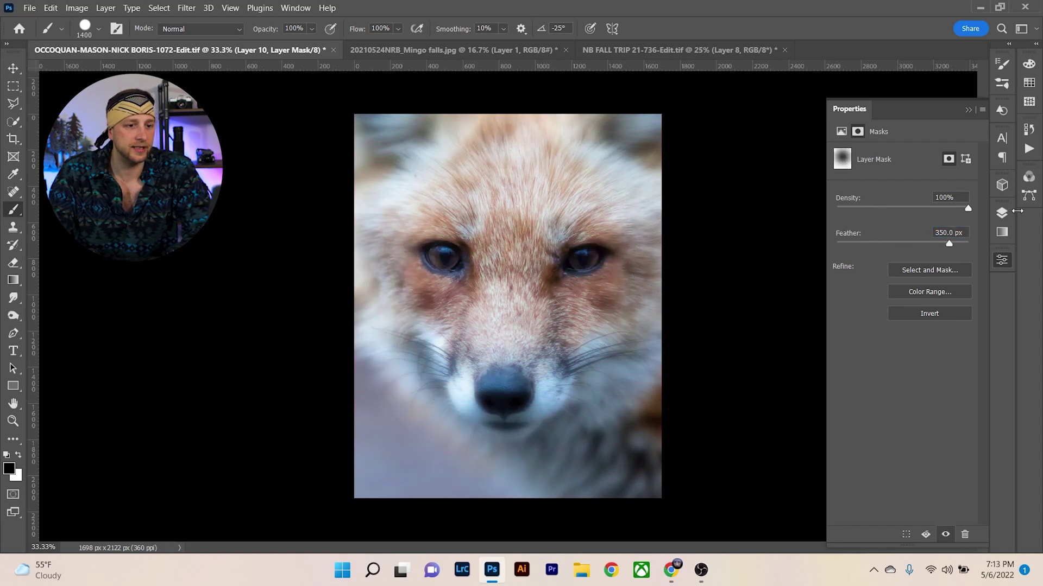
Compare the fox image with and without the feather-masked blur of Layer 10
left_click(1002, 212)
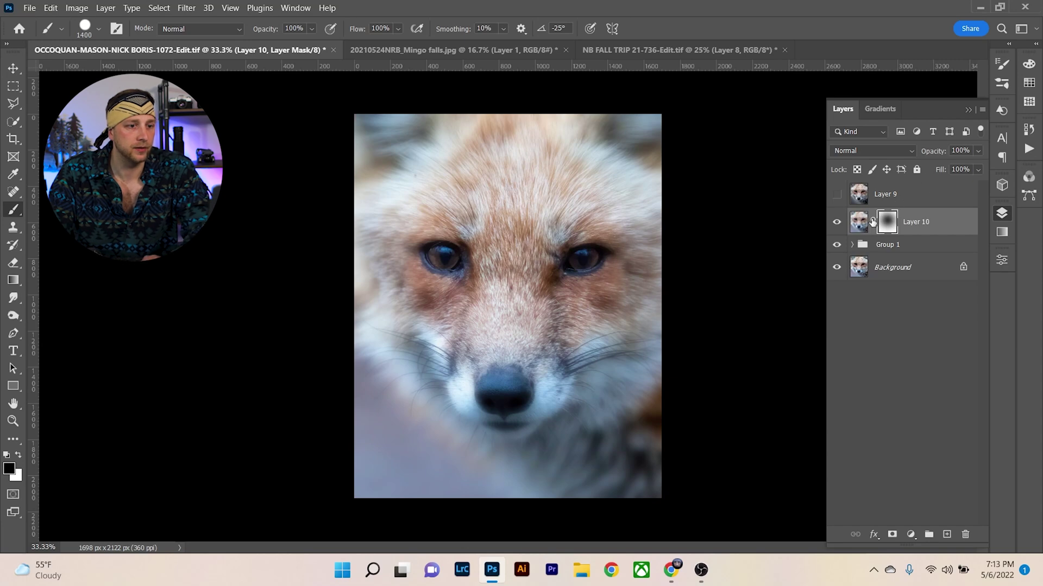
left_click(837, 222)
left_click(838, 223)
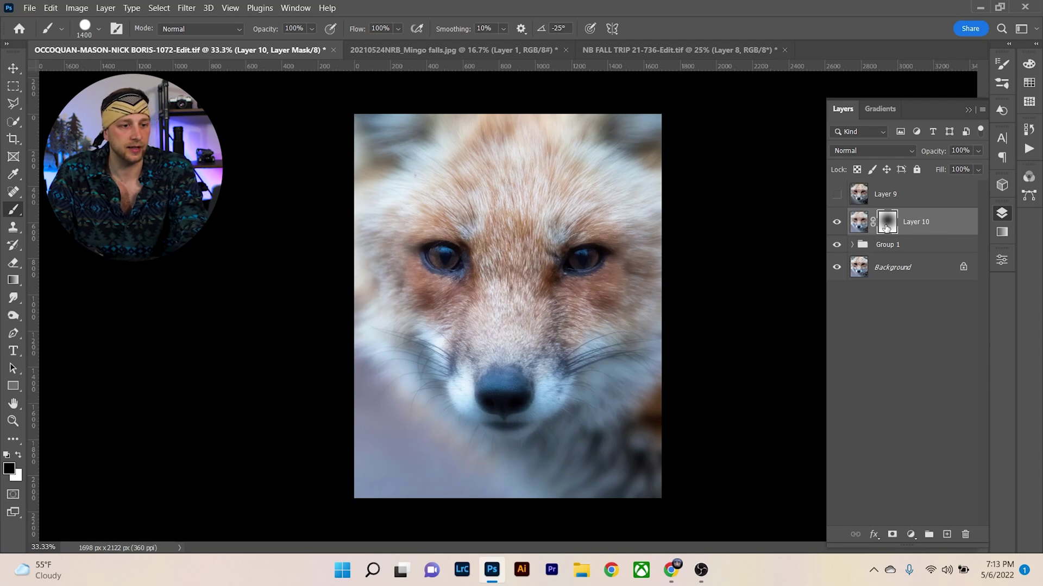
Undo the edits on Layer 10 to remove its mask, keep the Gaussian Blur applied, and make white the foreground color
key("alt+BackSpace")
key("ctrl+z")
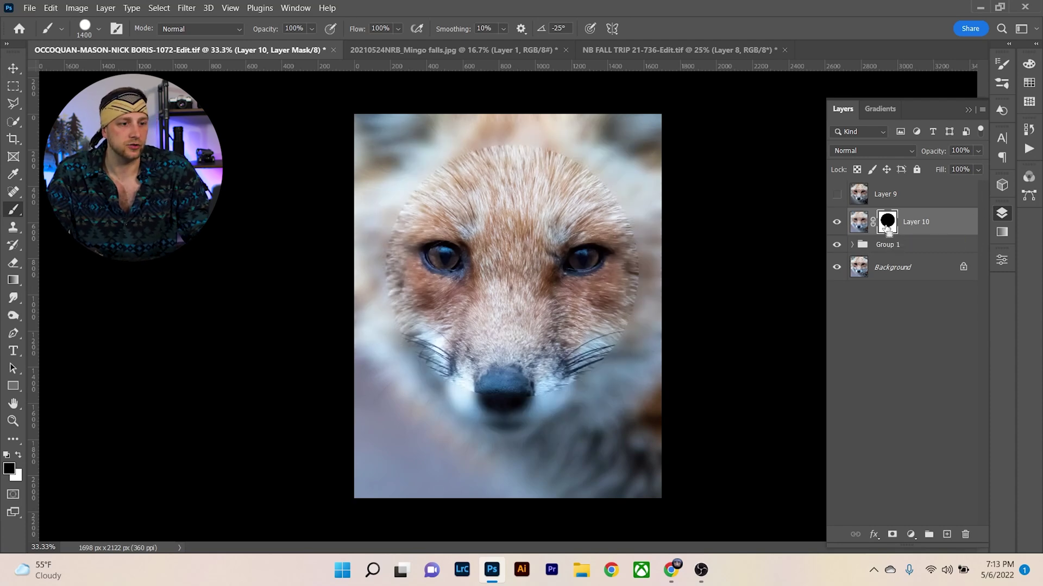
key("ctrl+BackSpace")
key("ctrl+alt+z")
key("ctrl+alt+z")
key("x")
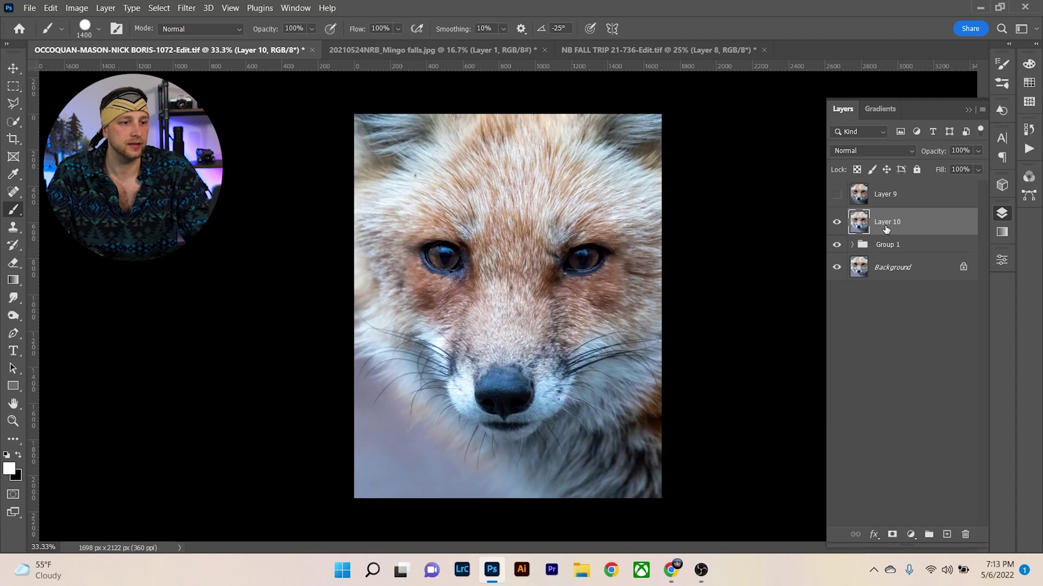
left_click(51, 7)
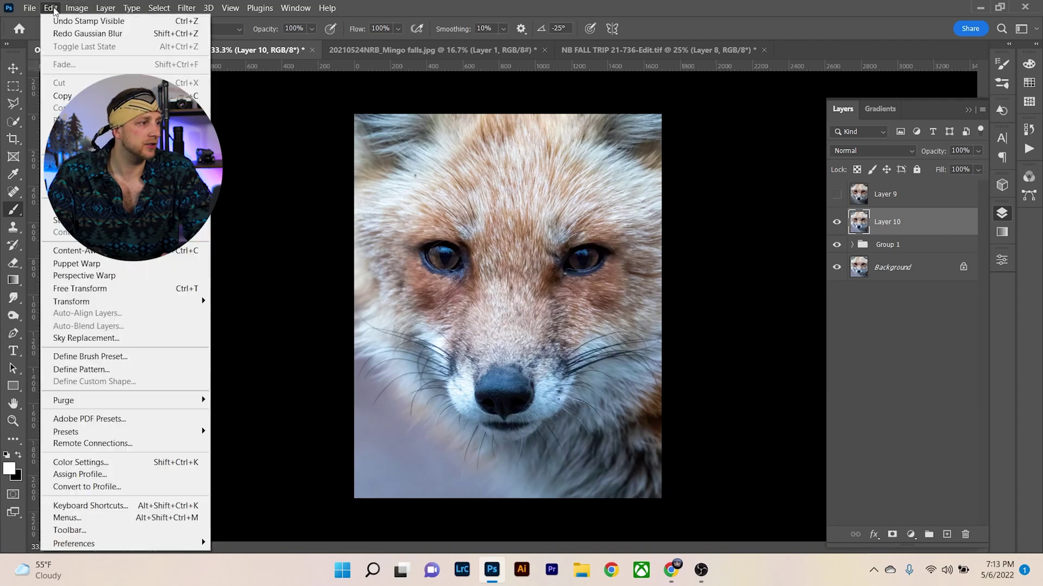
left_click(69, 35)
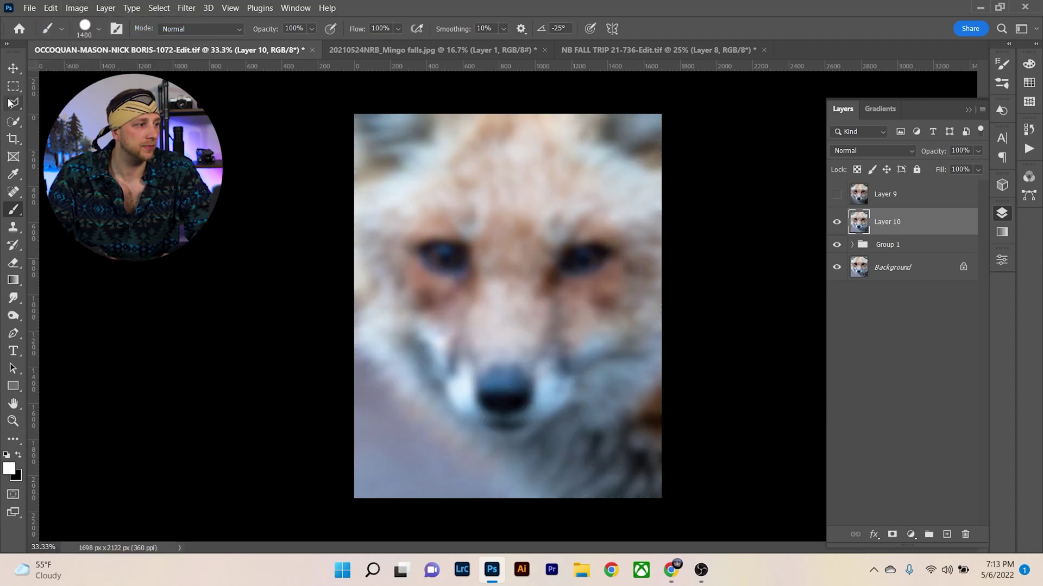
Draw a closed Pen tool path around the fox's forehead, cheeks, muzzle and chin
left_click(15, 334)
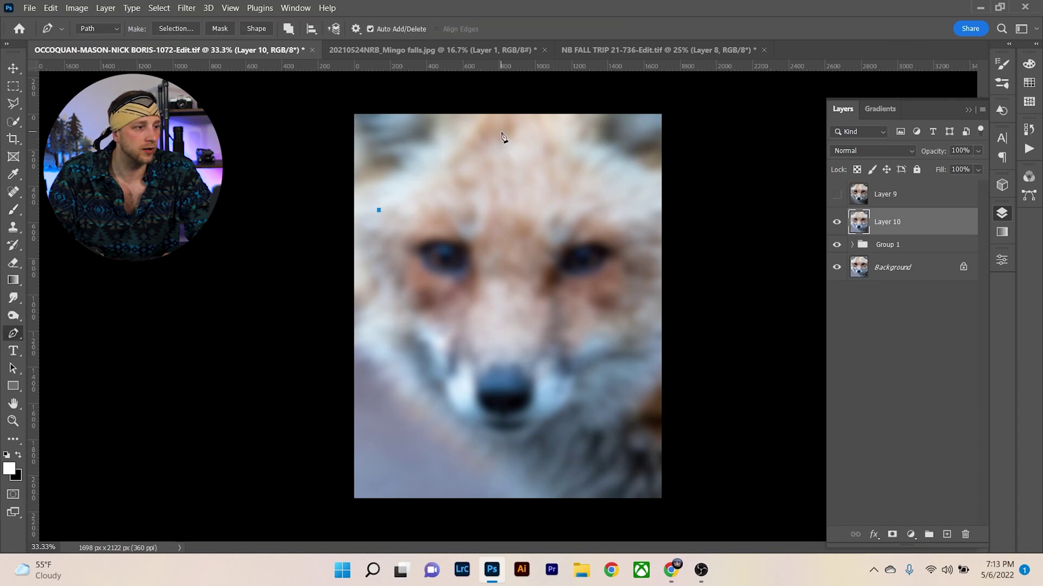
left_click_drag(500, 132, 585, 130)
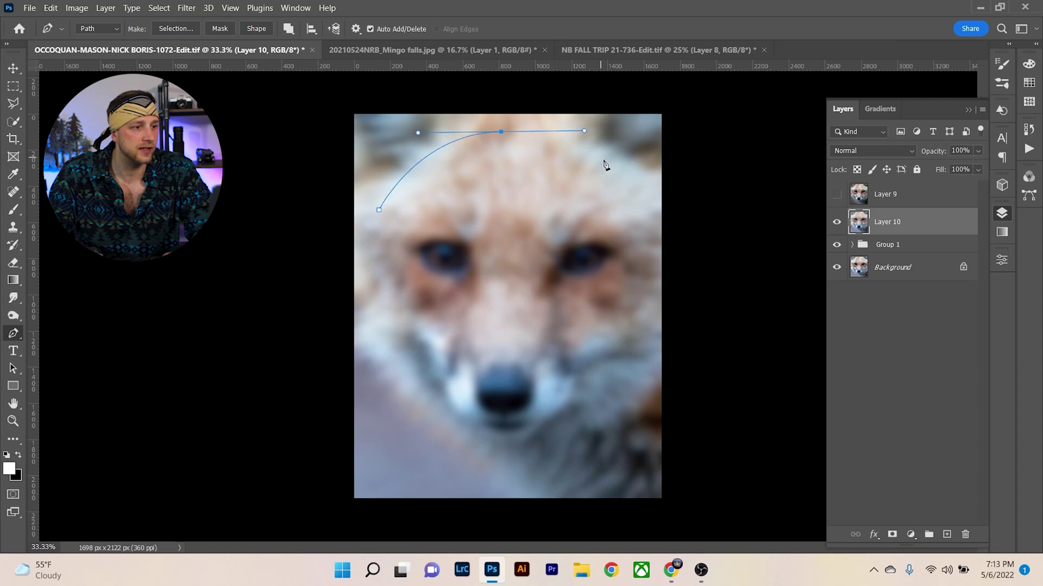
left_click(626, 209)
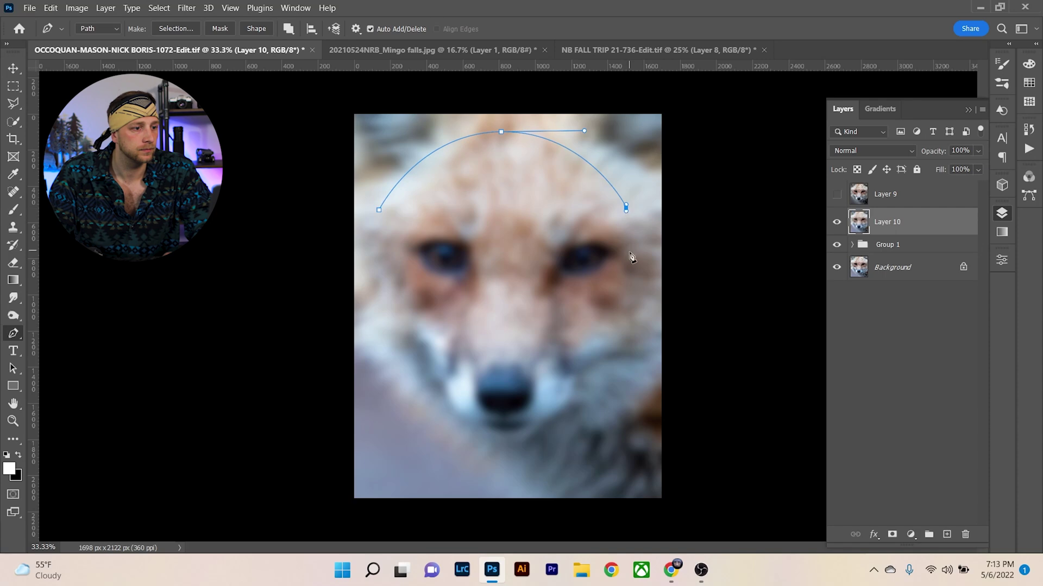
left_click_drag(630, 302, 608, 345)
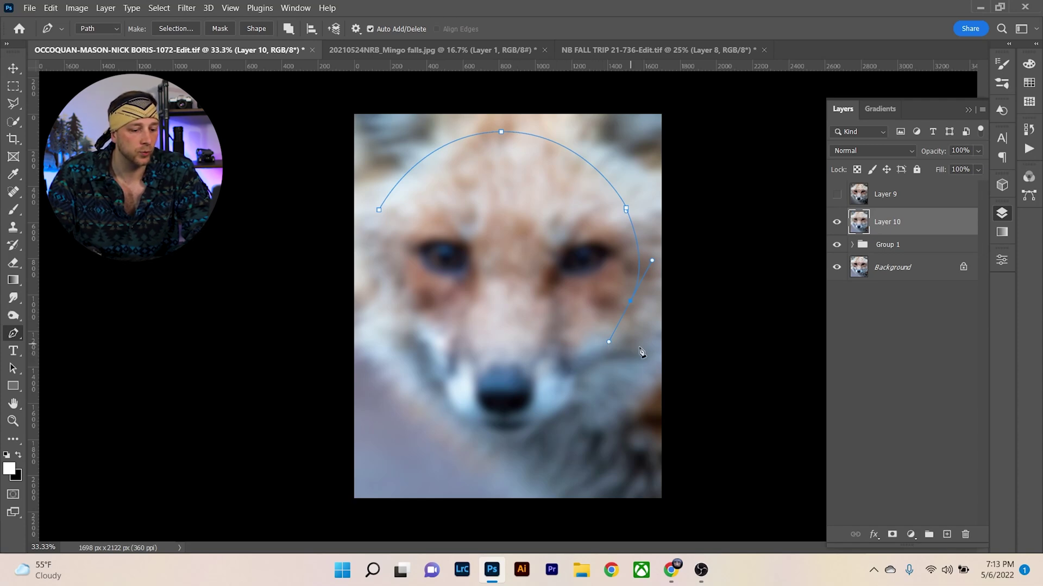
left_click_drag(564, 359, 558, 379)
left_click(562, 402)
left_click_drag(535, 438, 490, 436)
left_click(445, 426)
left_click_drag(439, 402, 430, 349)
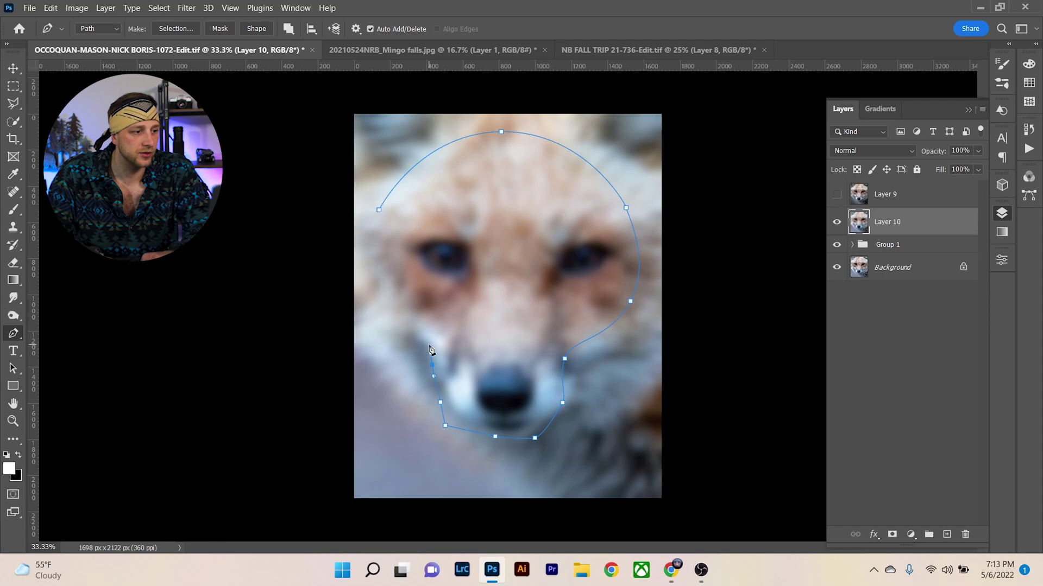
left_click_drag(363, 263, 361, 254)
left_click_drag(368, 235, 370, 229)
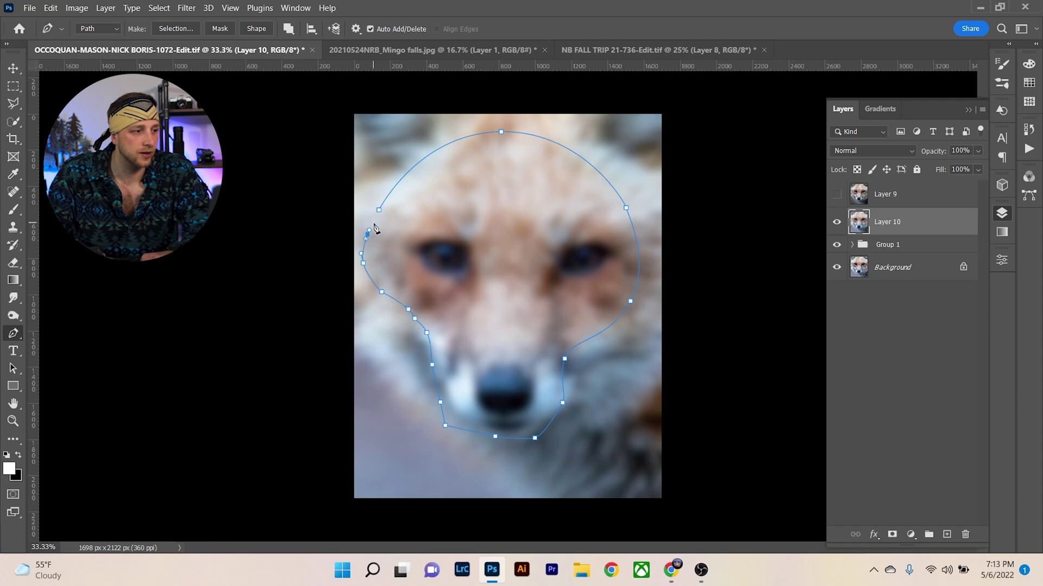
left_click(378, 210)
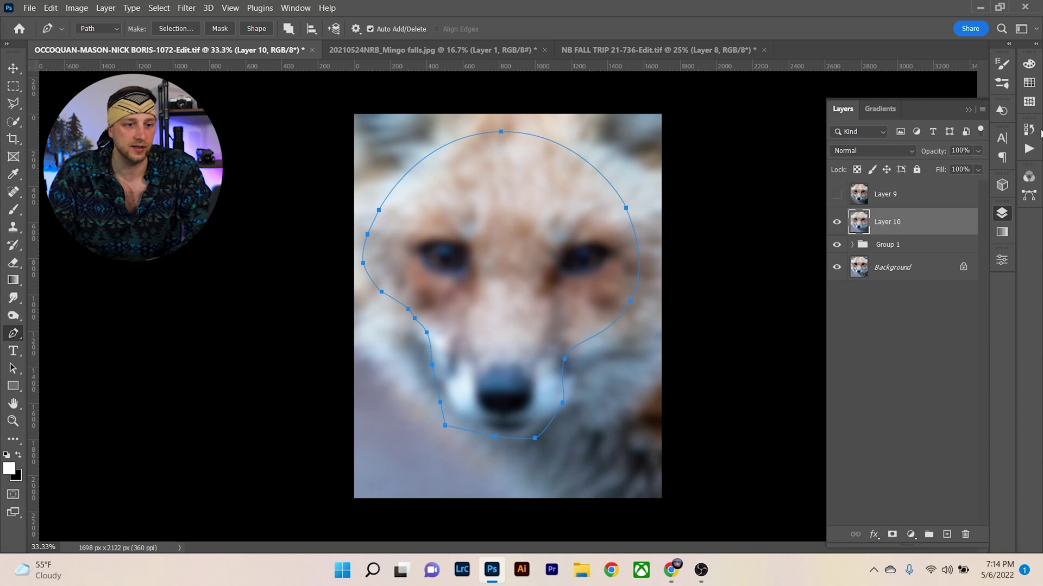
Load the face path as a selection, add it as a mask on Layer 10 and invert the mask
left_click(1029, 195)
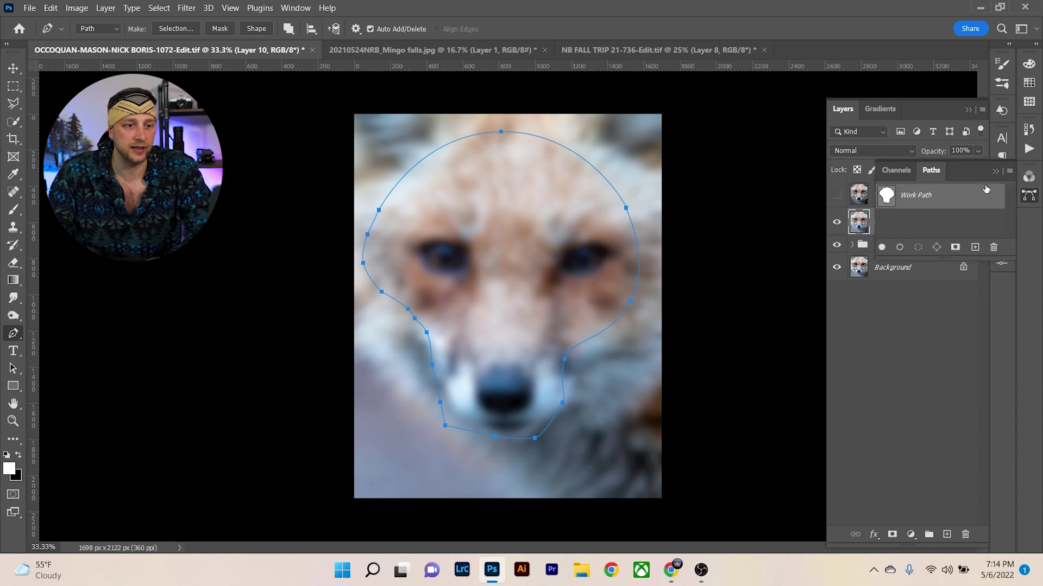
left_click(917, 249)
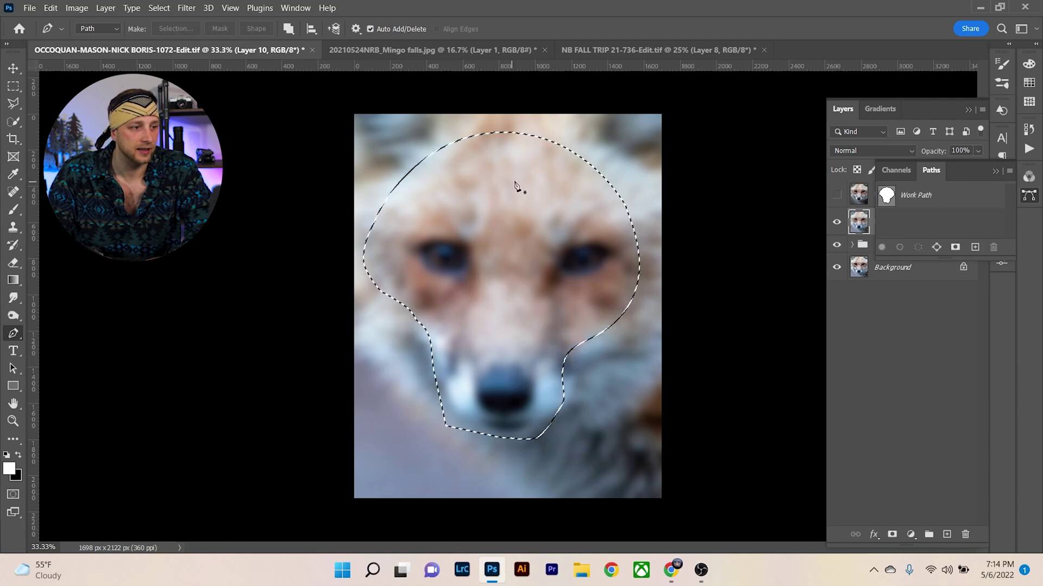
left_click(995, 171)
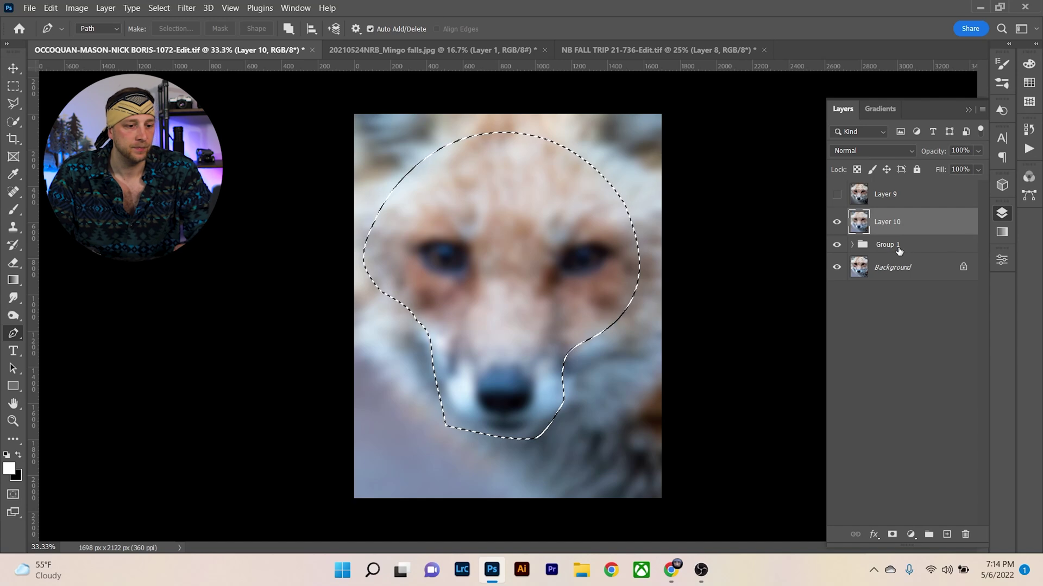
left_click(892, 535)
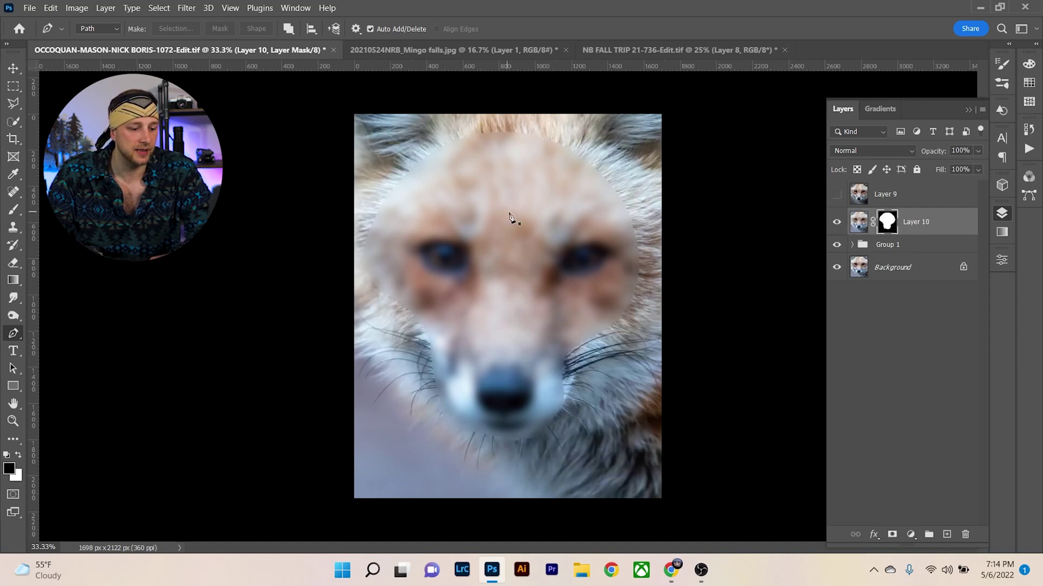
key("ctrl+i")
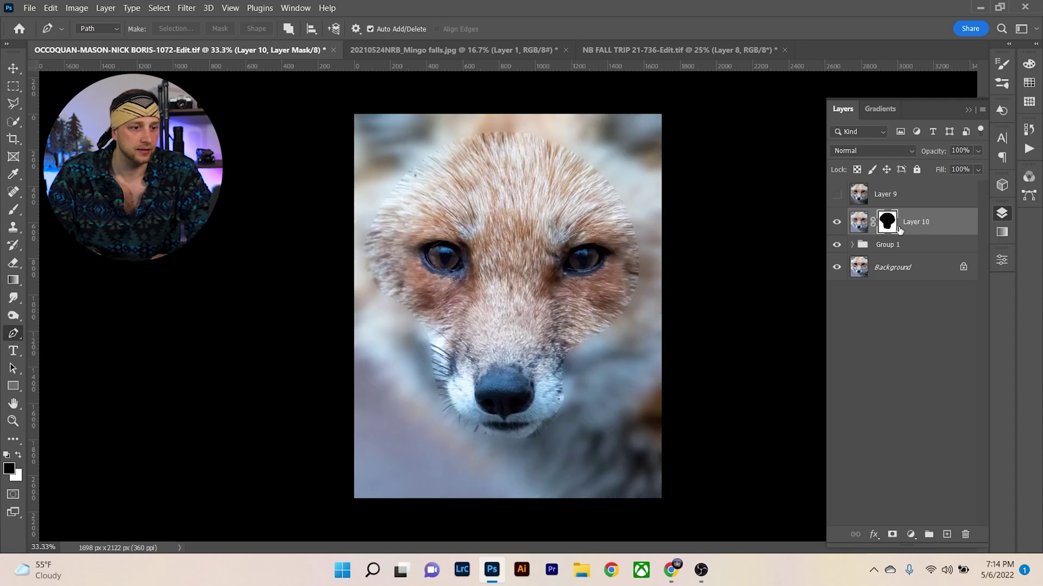
Feather Layer 10's mask by 350 px and check the falloff with the red mask overlay
double_click(895, 223)
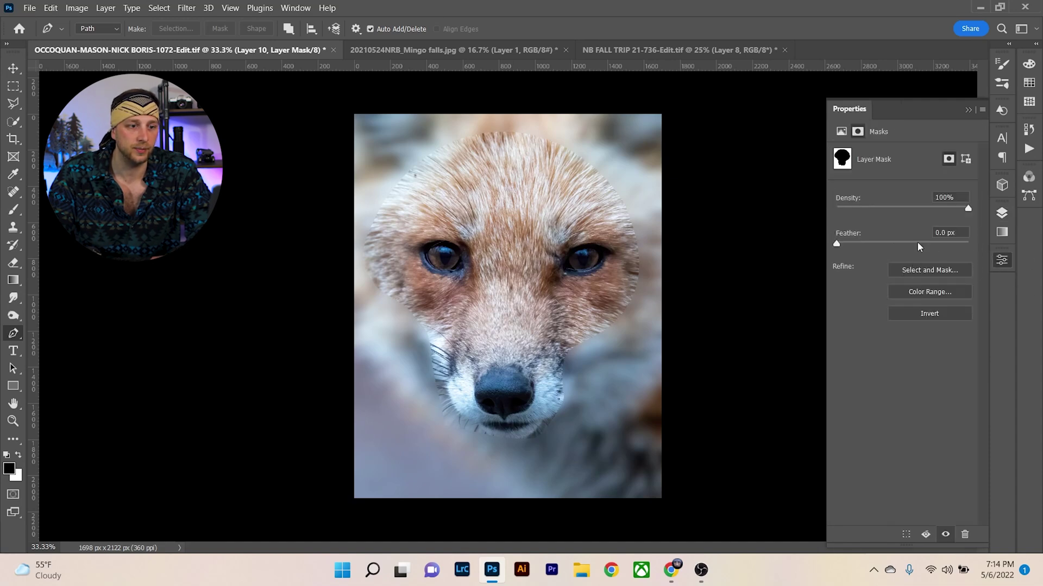
left_click(943, 232)
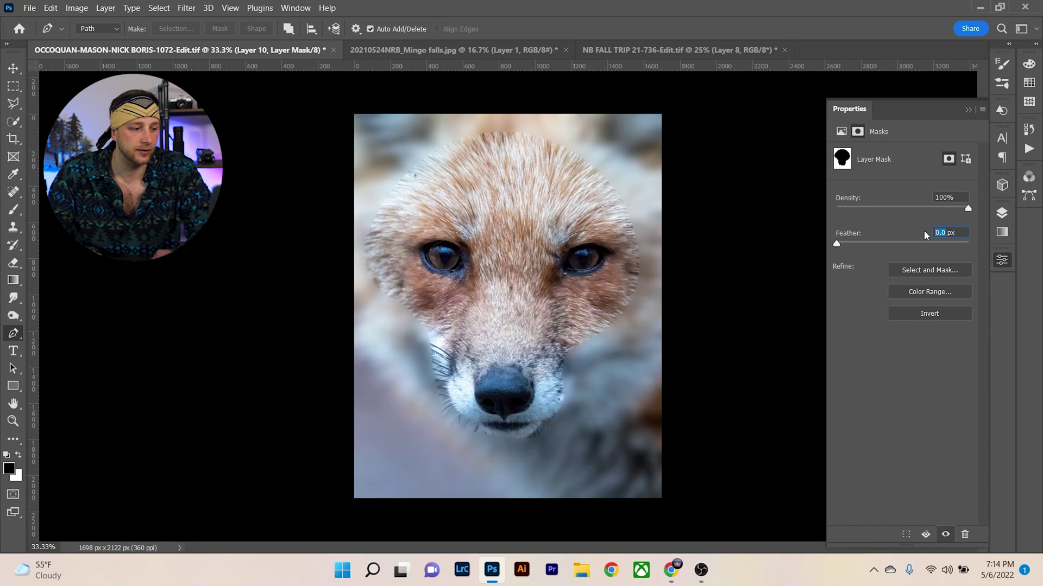
type("350")
key("Return")
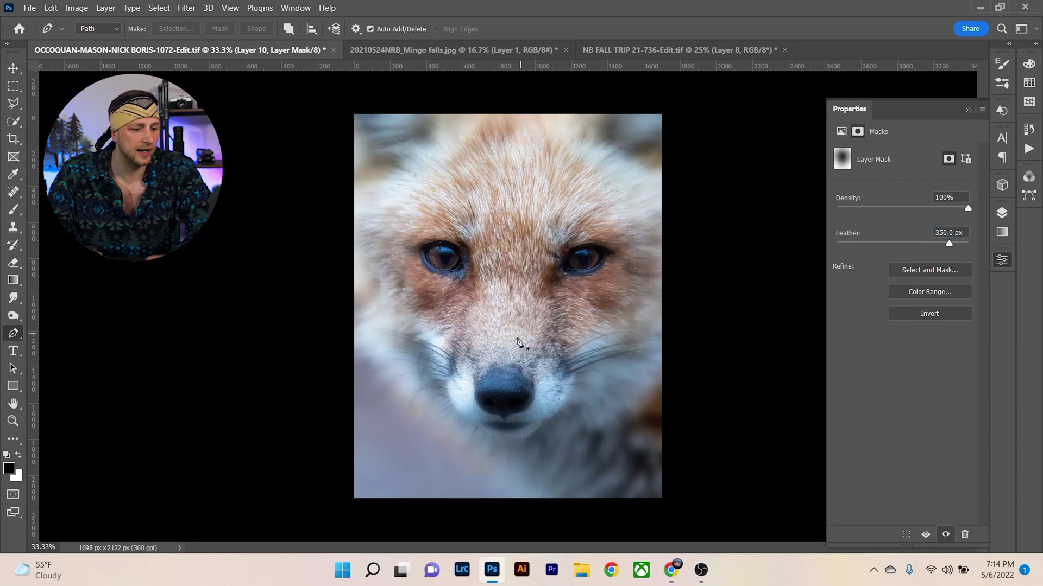
key("backslash")
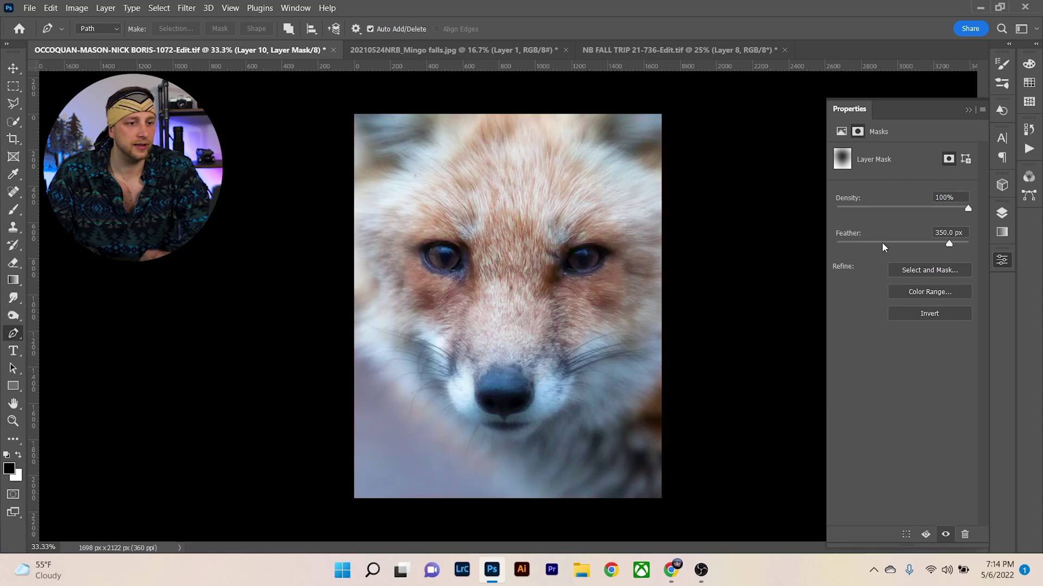
left_click(1007, 215)
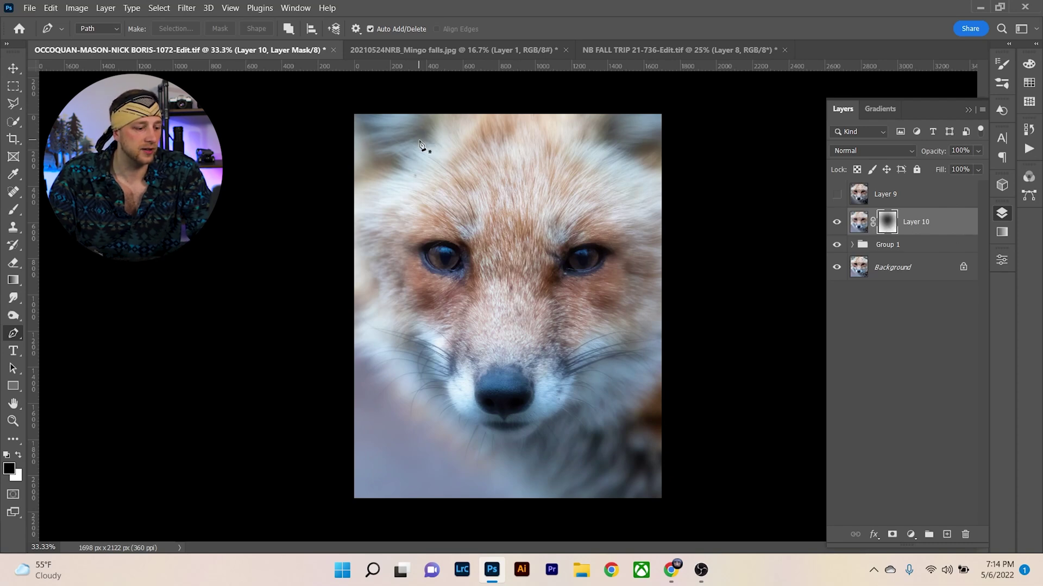
Switch to the Brush tool and reduce the brush size to 35 px
key("b")
key("bracketleft")
key("bracketleft")
key("bracketleft")
key("bracketleft")
key("bracketleft")
key("bracketleft")
key("bracketleft")
key("bracketleft")
key("bracketleft")
key("bracketleft")
key("bracketleft")
key("bracketleft")
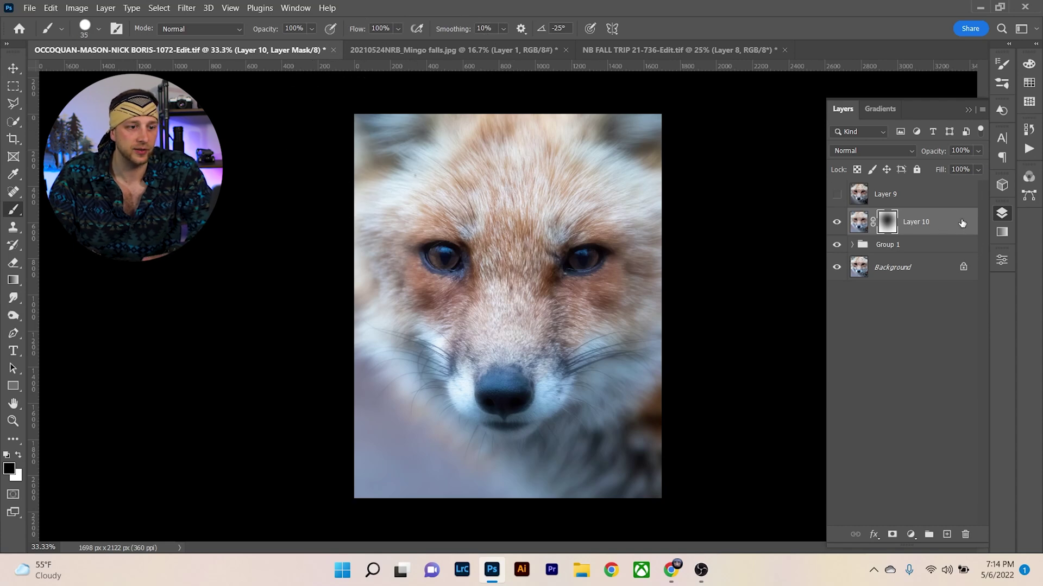
Set Layer 10's Blend If on Gray so the underlying layer's dark slider is split at 16 / 128
double_click(973, 227)
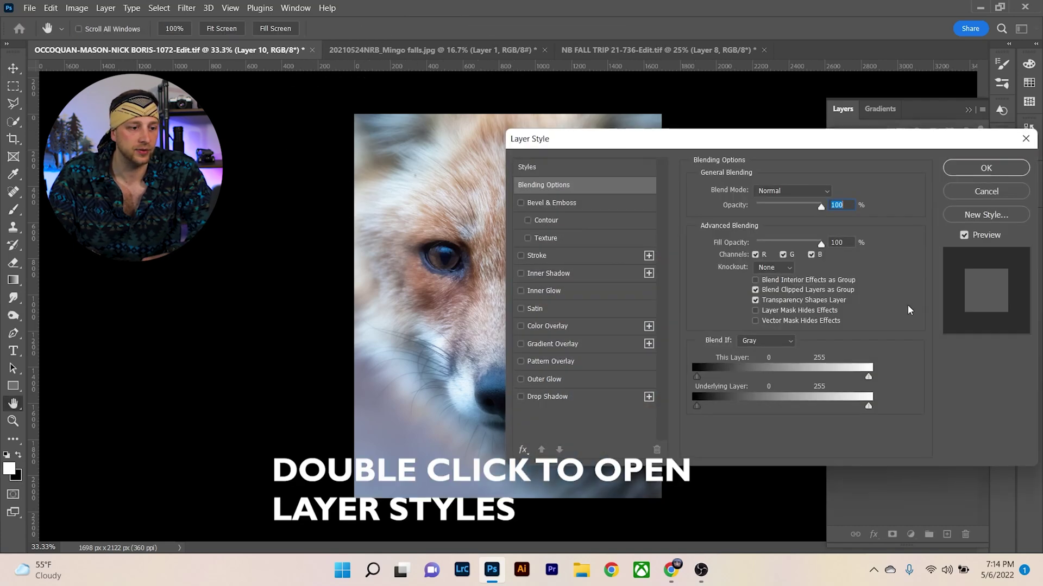
left_click_drag(759, 150, 910, 98)
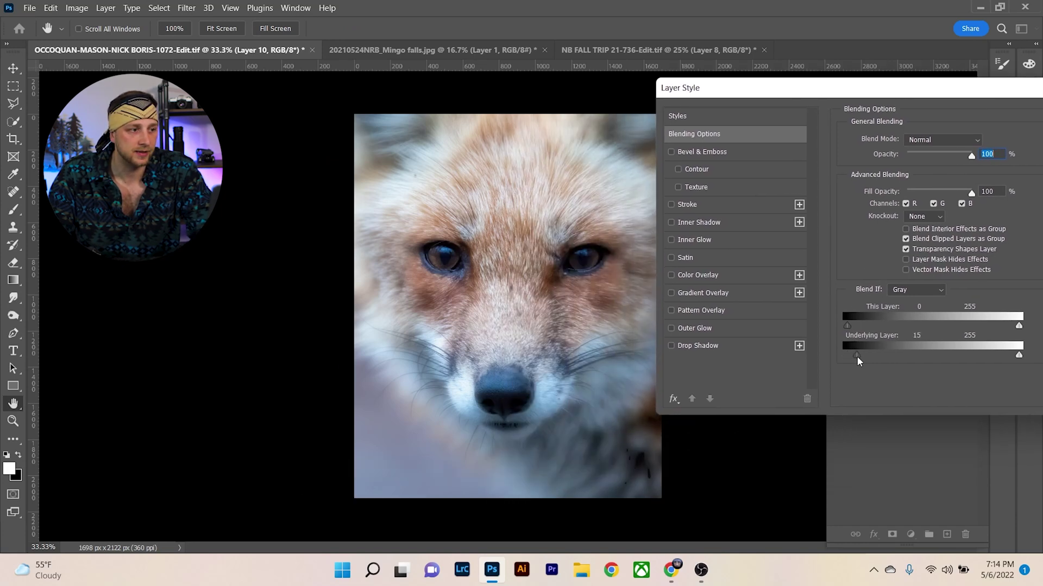
left_click_drag(859, 357, 934, 371)
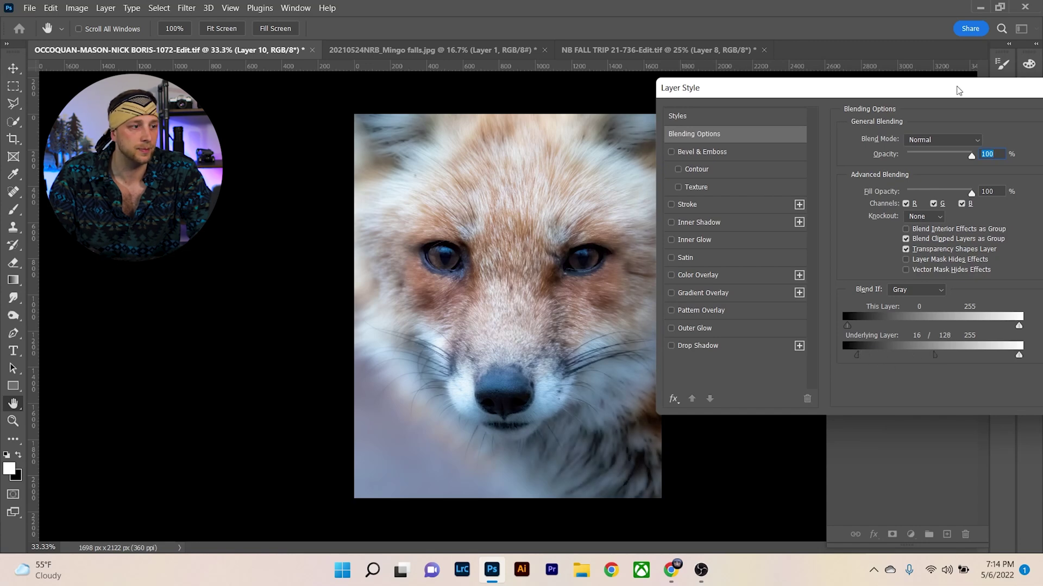
left_click_drag(958, 88, 774, 86)
left_click(972, 116)
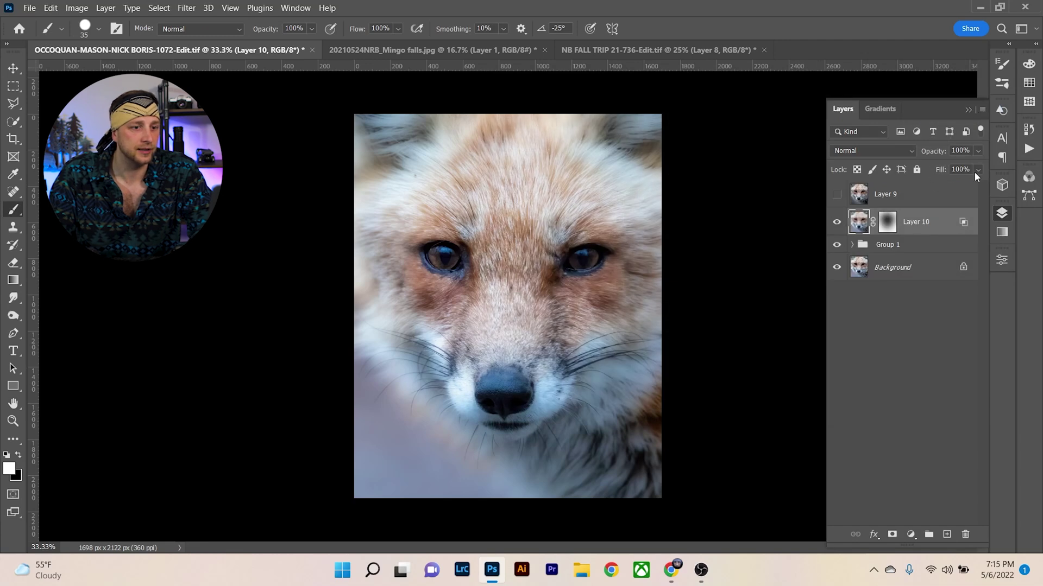
Set Layer 10's fill to 20% and compare the fox image with and without the layer
left_click(960, 169)
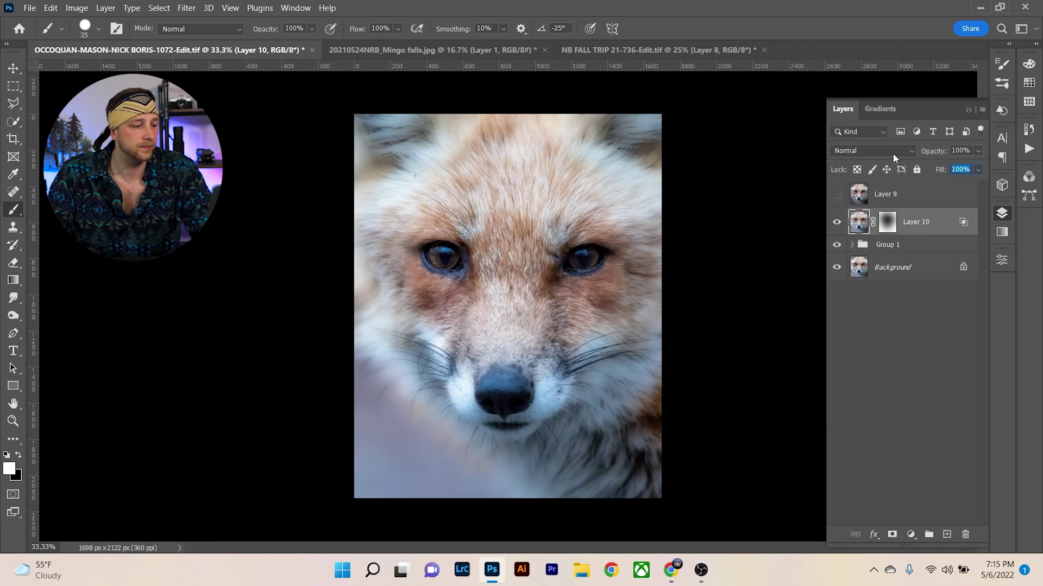
type("2")
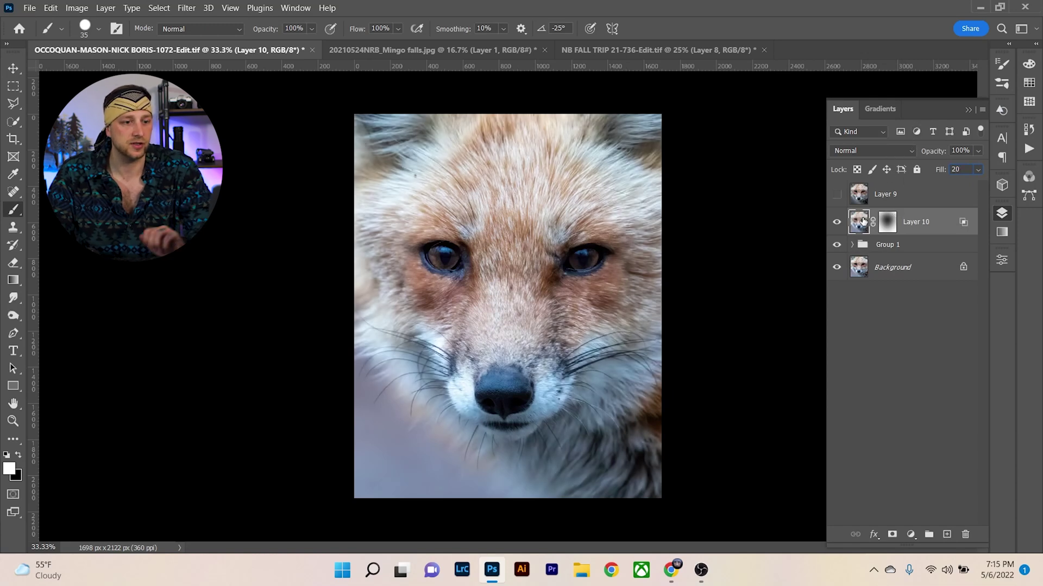
left_click(837, 221)
left_click(837, 222)
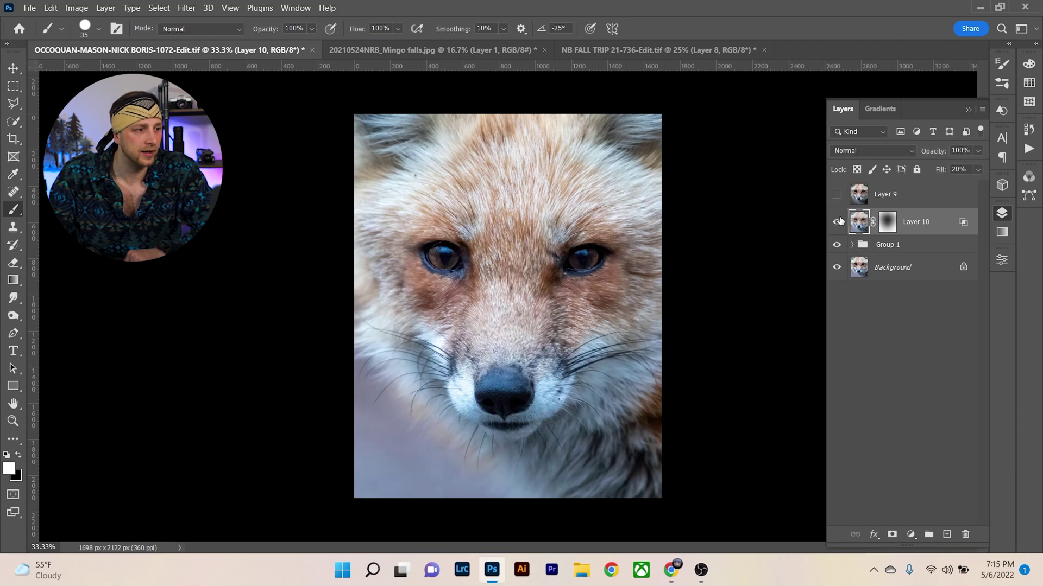
left_click(838, 222)
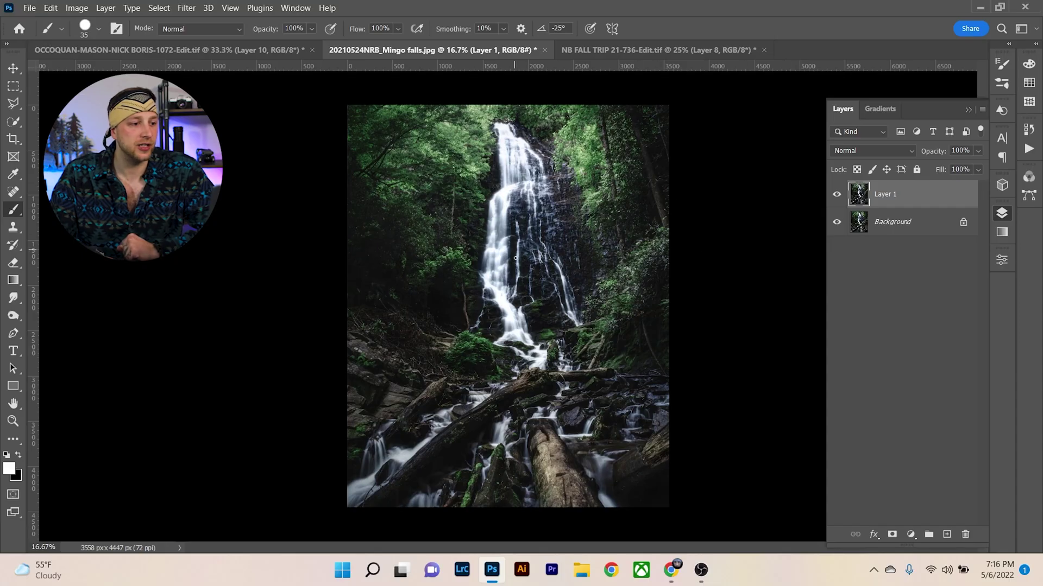
In the waterfall image, select Layer 1's highlights by Color Range with fuzziness 50% and range 150
left_click(158, 9)
left_click(177, 136)
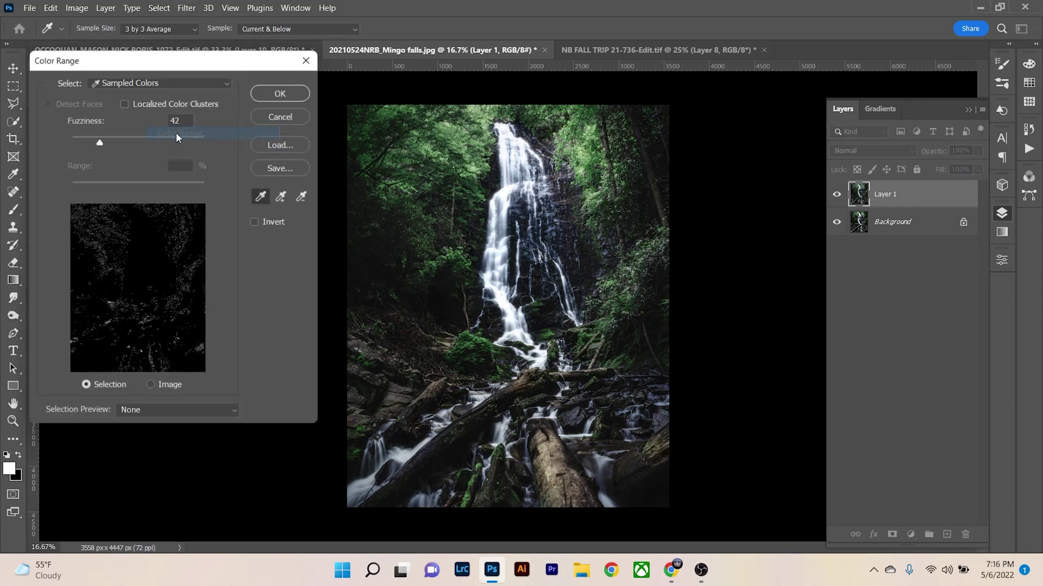
left_click(138, 83)
left_click(122, 207)
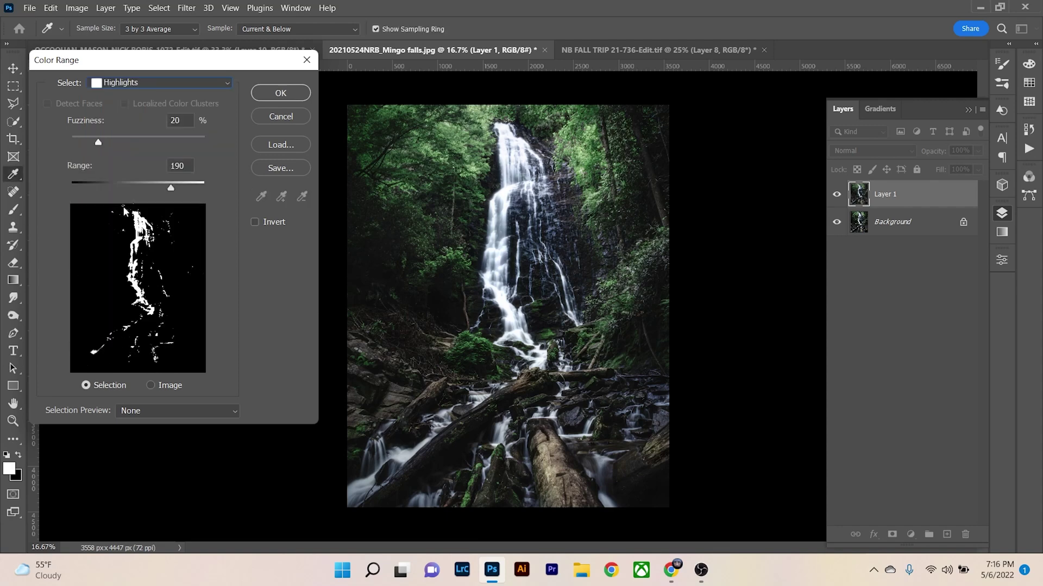
left_click_drag(171, 189, 154, 171)
type("190")
type("150")
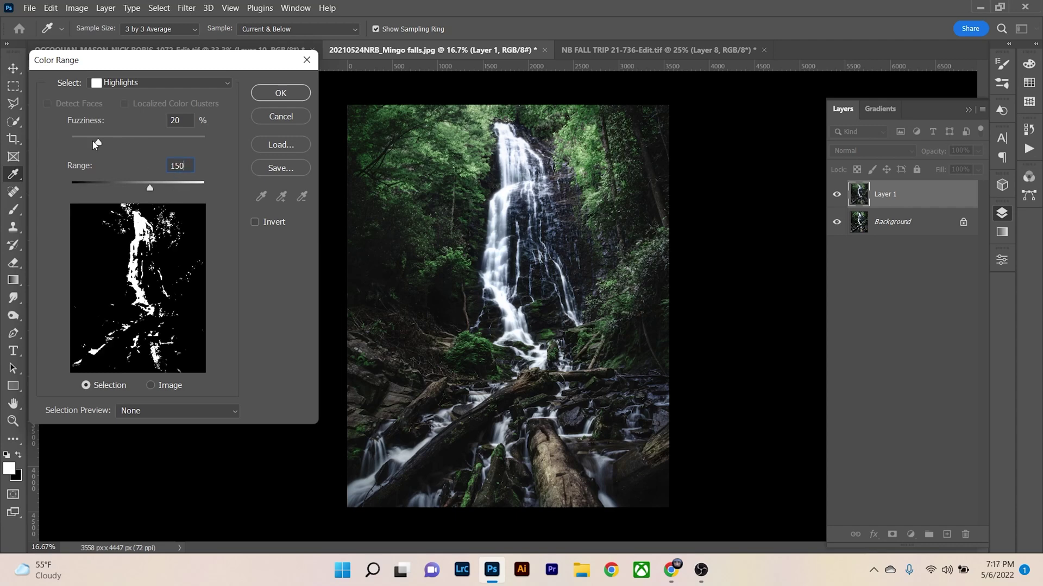
left_click_drag(100, 144, 111, 147)
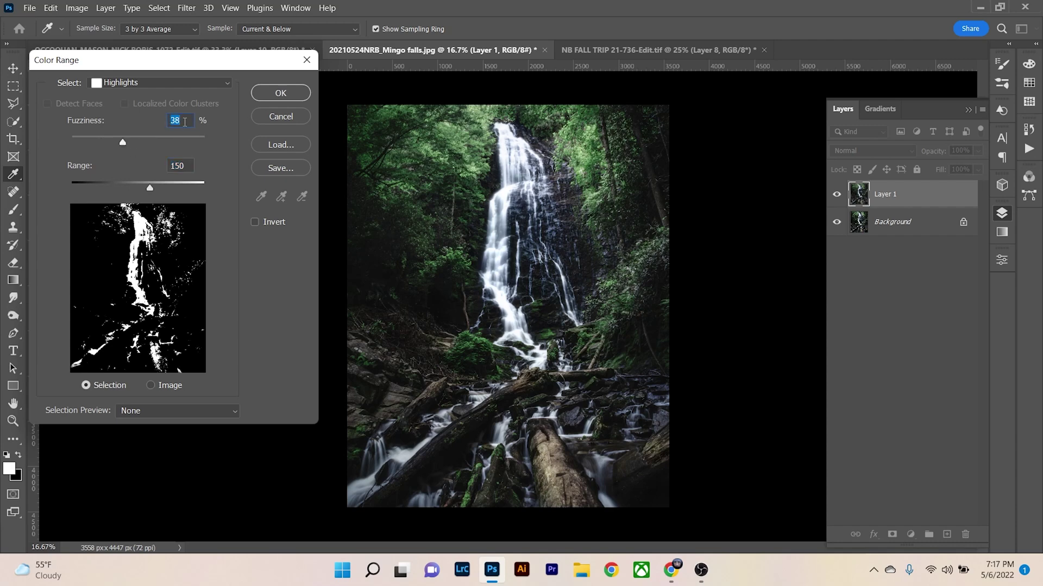
type("50")
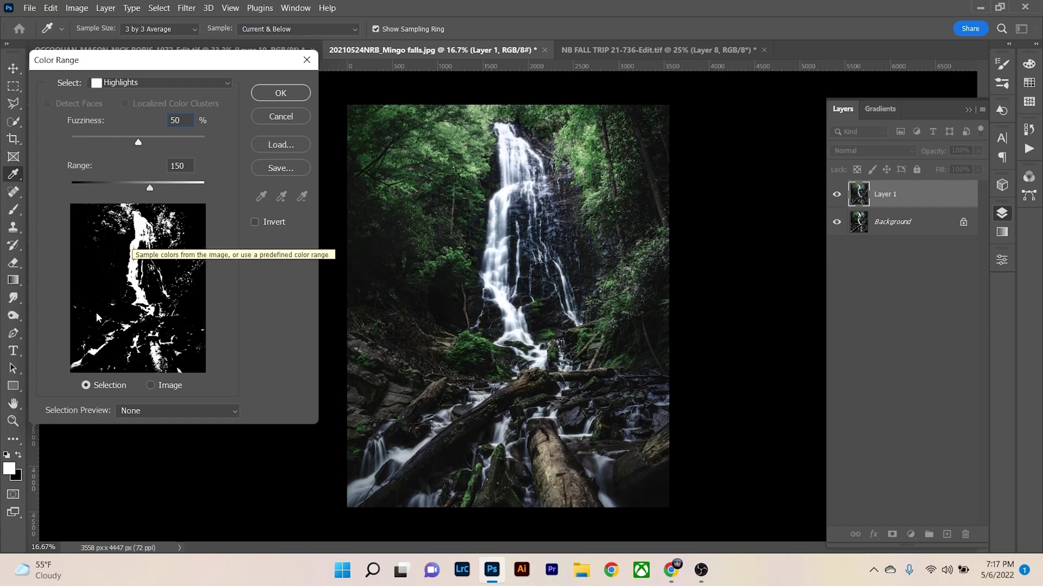
left_click(263, 94)
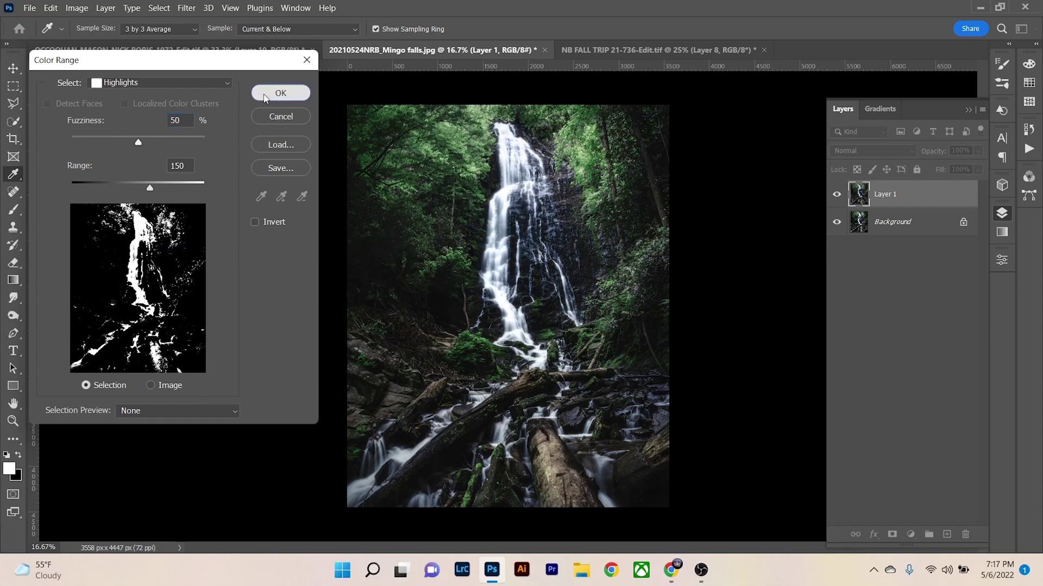
Copy the selected highlights of Layer 1 to a new layer and apply a Gaussian Blur with a 21.2 pixel radius
key("b")
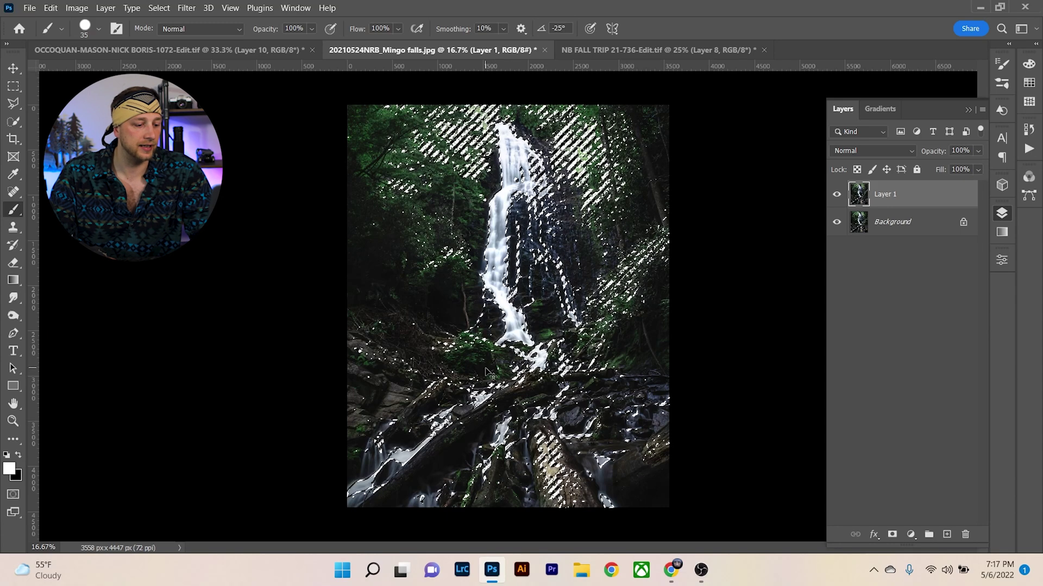
key("ctrl+j")
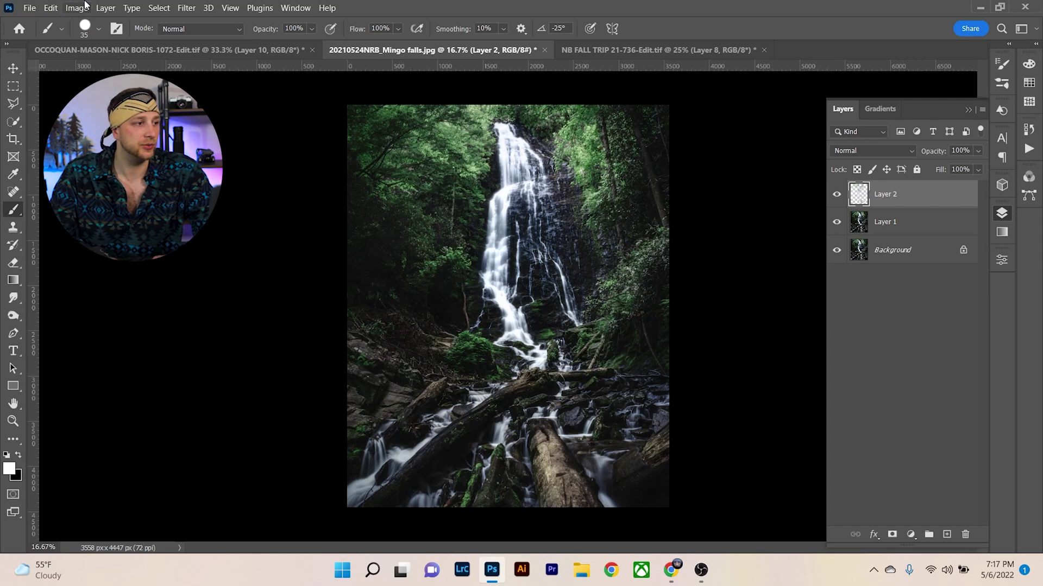
left_click(185, 9)
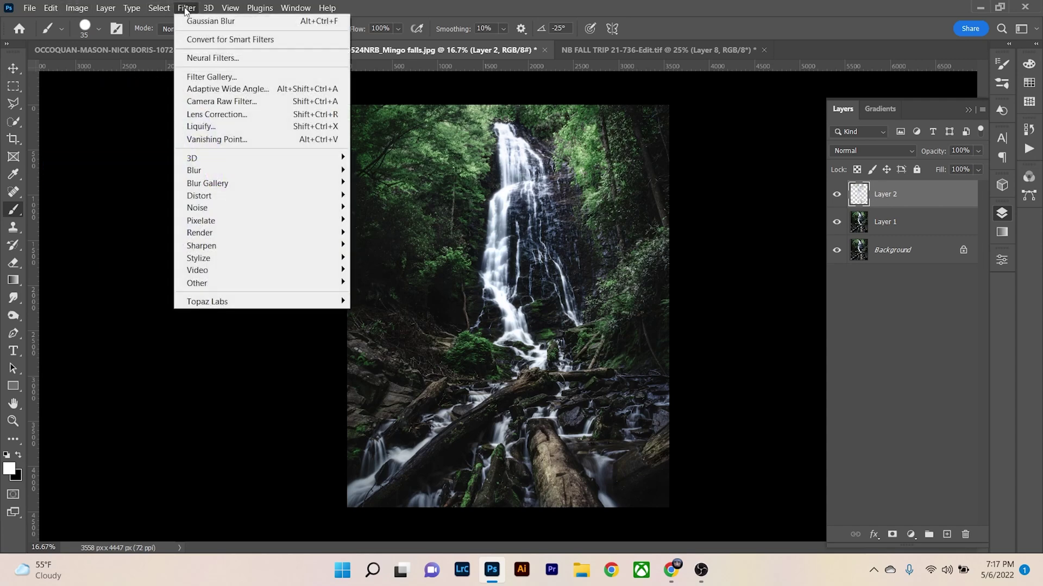
mouse_move(247, 185)
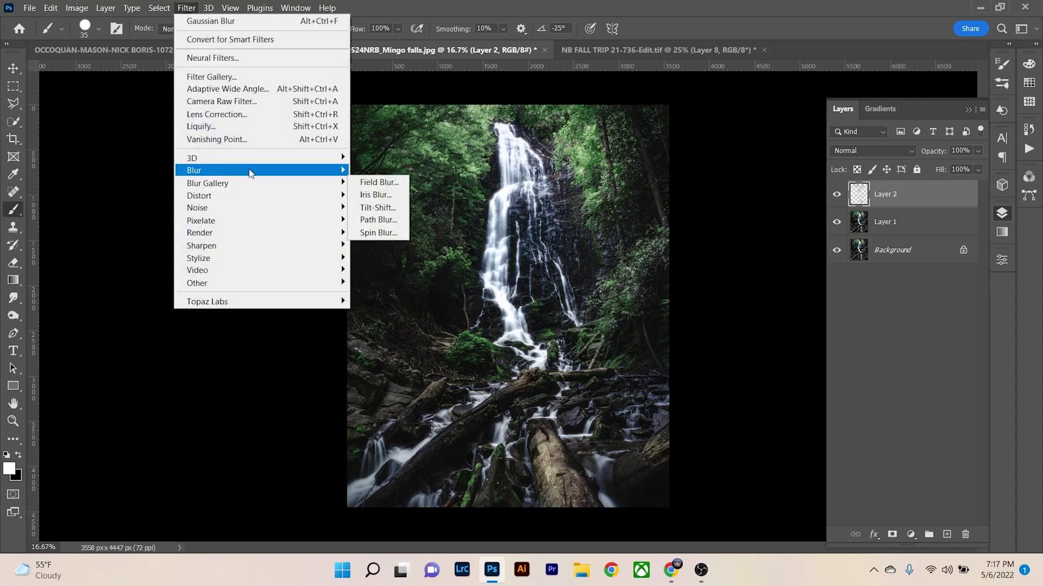
left_click(378, 221)
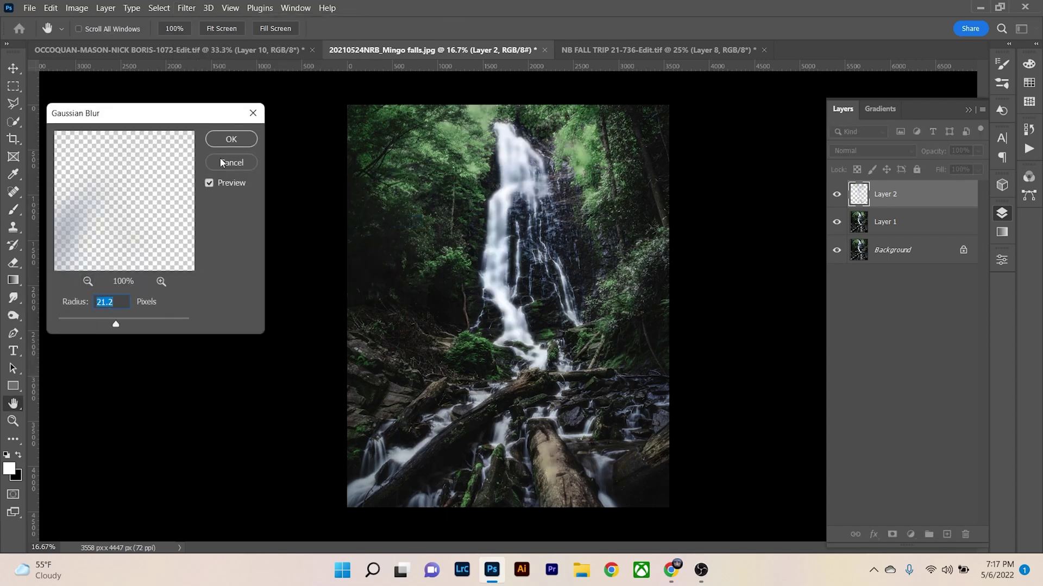
left_click(231, 140)
key("b")
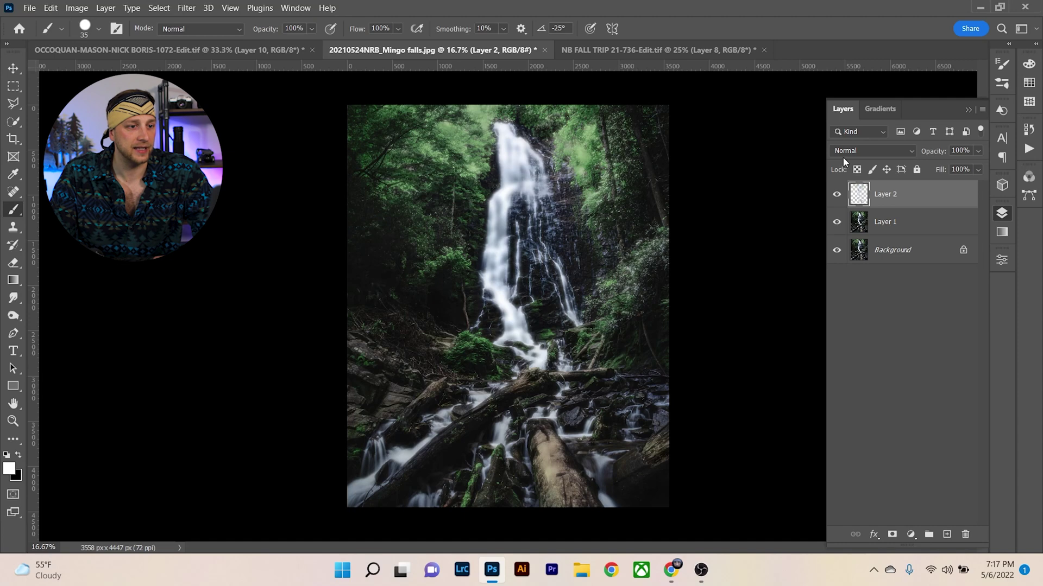
Set Layer 2's blend mode to Overlay and compare the waterfall image with and without the layer
left_click(845, 153)
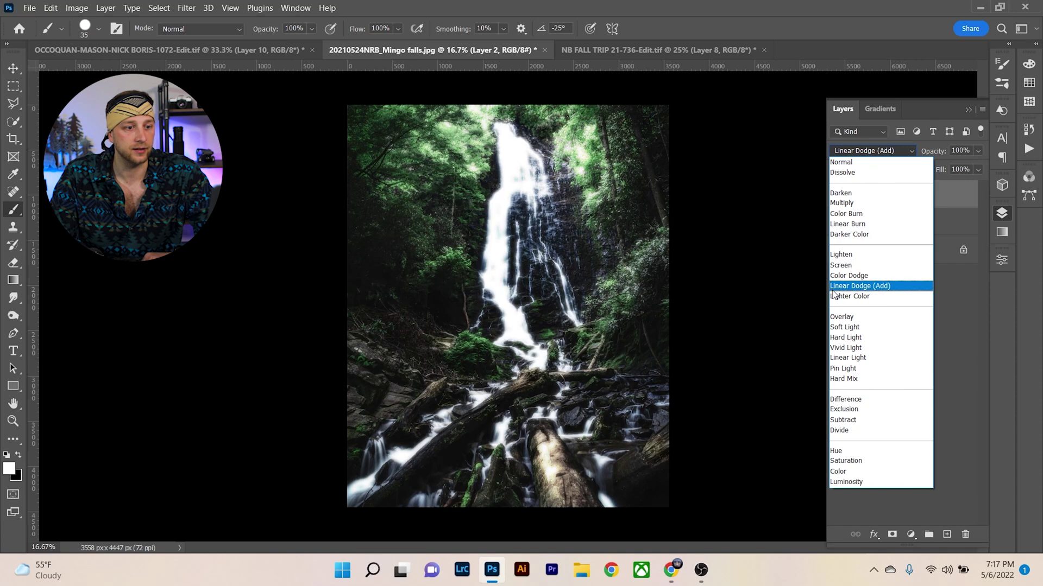
left_click(835, 321)
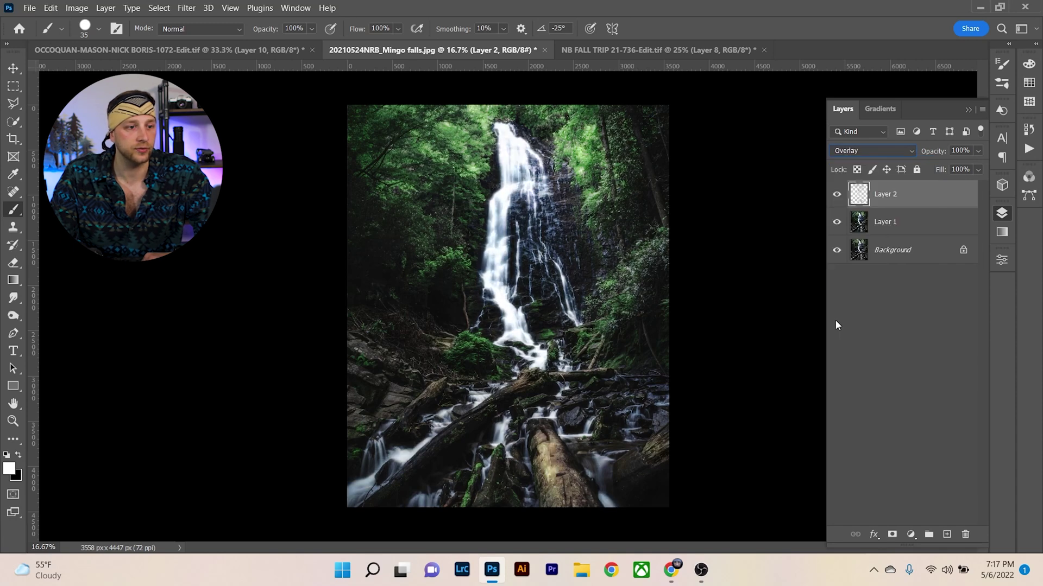
left_click(837, 196)
left_click(837, 196)
left_click(837, 196)
left_click(836, 196)
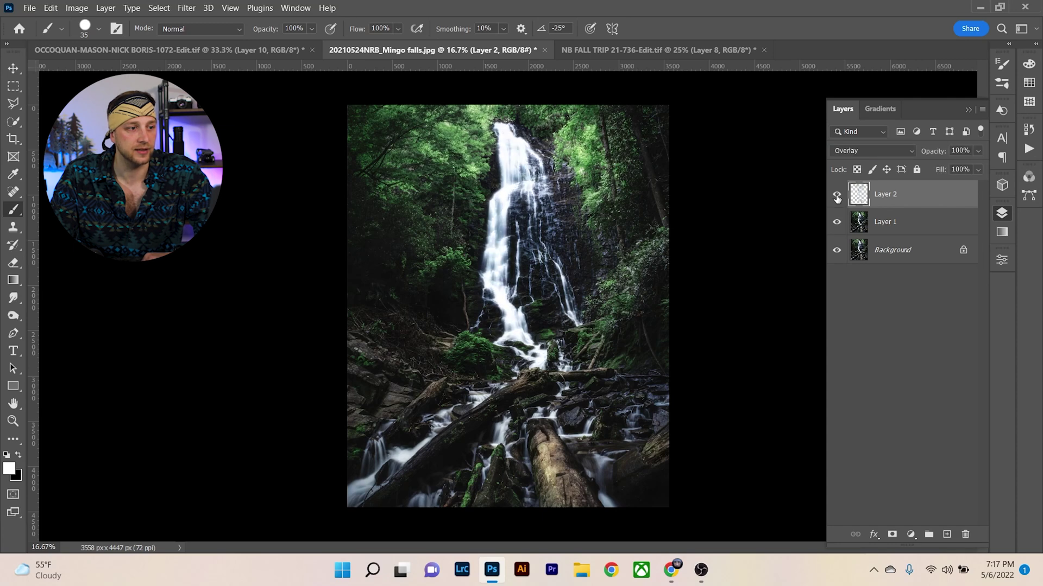
Apply Brightness/Contrast to Layer 2 with brightness 20 and contrast 20, and compare the image with and without the layer
left_click(82, 9)
mouse_move(99, 39)
left_click(253, 39)
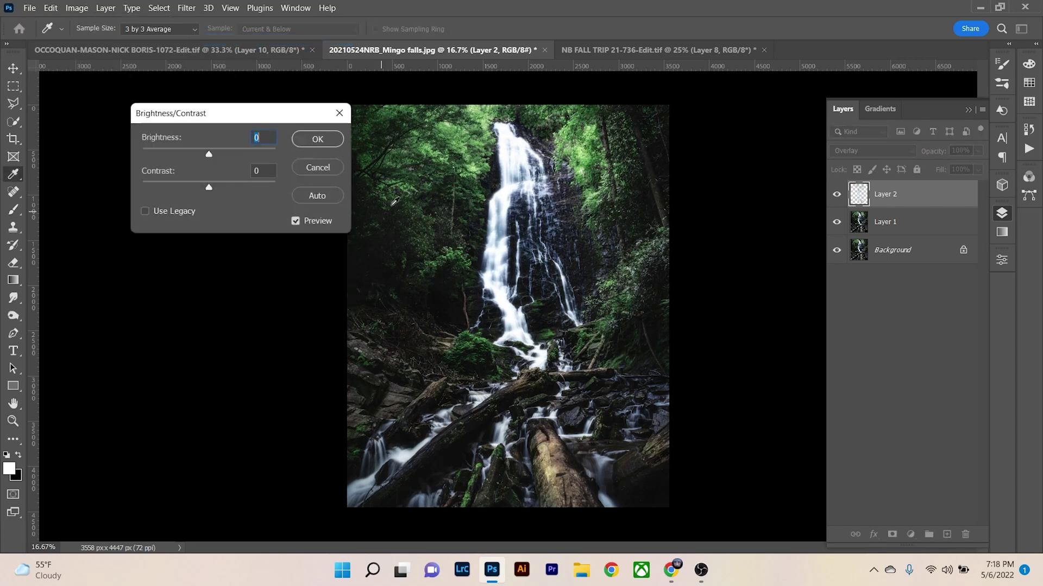
type("200")
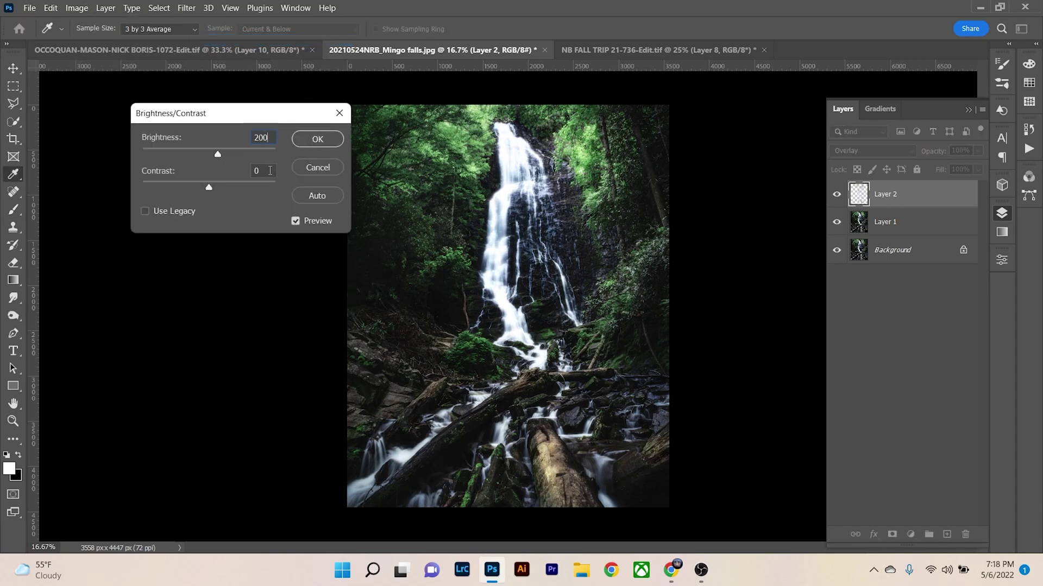
key("BackSpace")
key("Tab")
type("20")
left_click(317, 140)
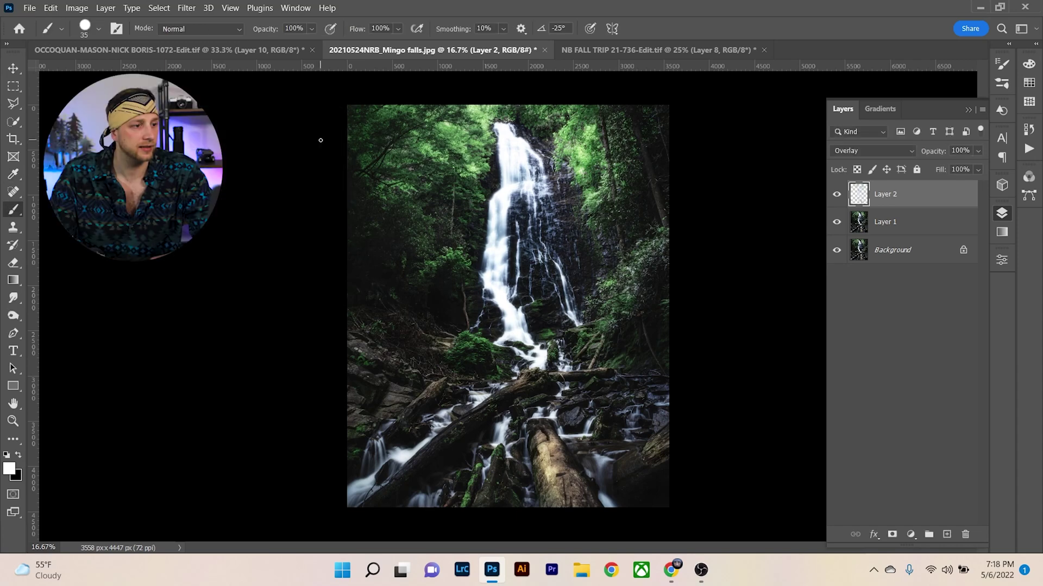
left_click(836, 196)
left_click(836, 196)
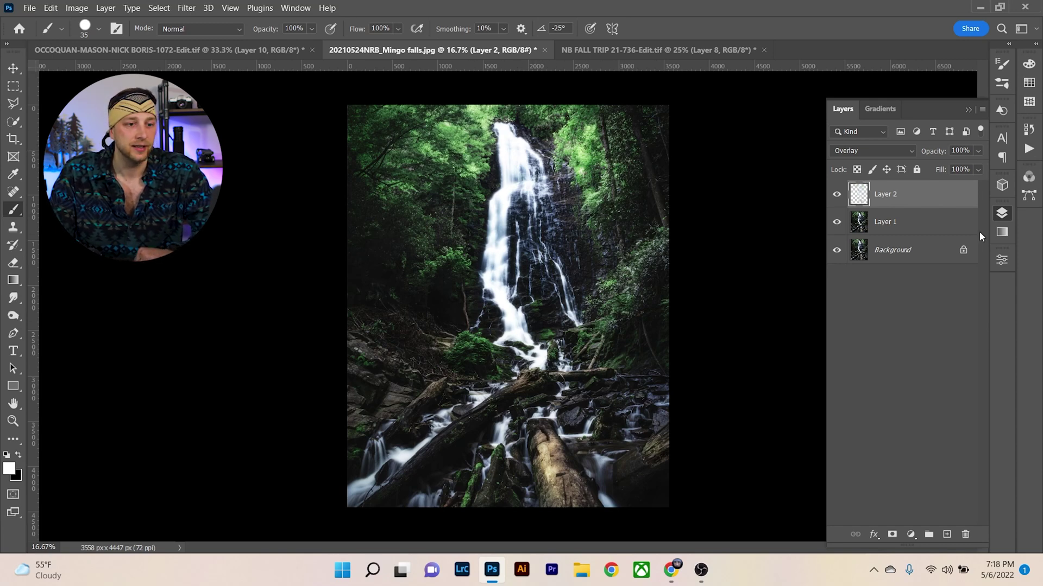
Split the underlying layer's dark slider at 9 / 205 in Layer 2's Gray Blend If, and compare the image with and without the layer
double_click(969, 199)
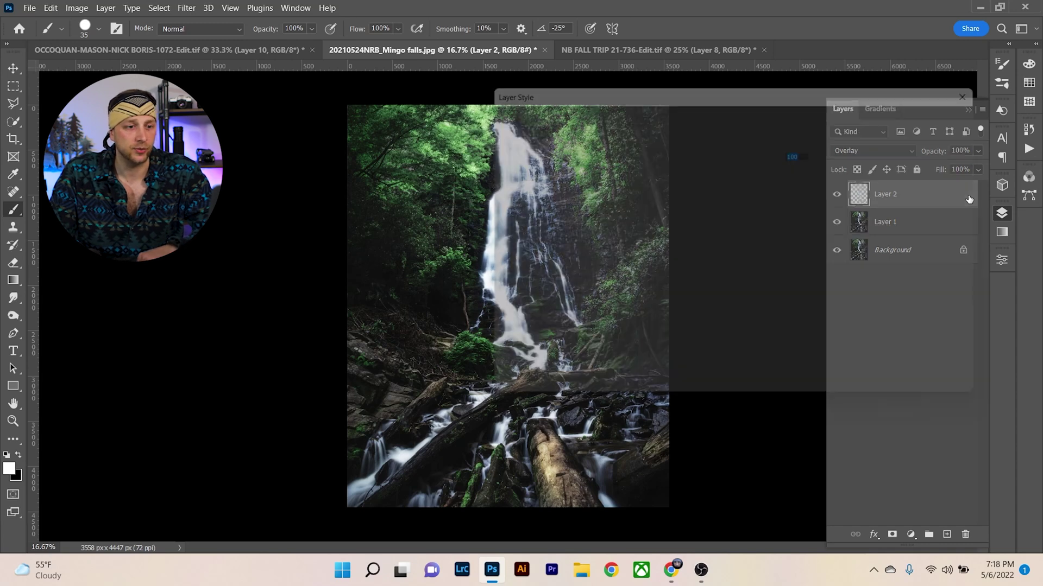
left_click_drag(716, 91, 923, 87)
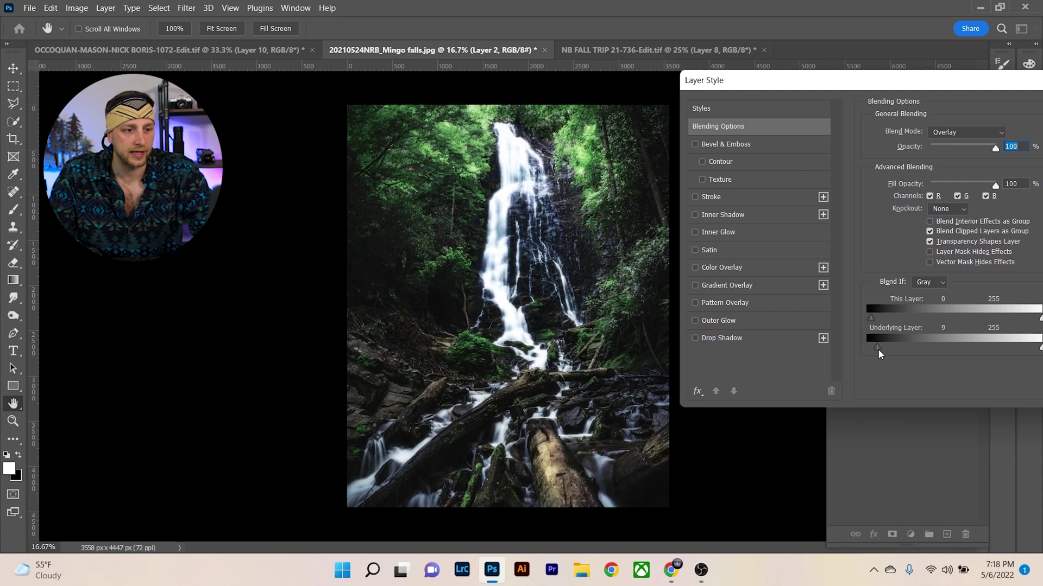
left_click_drag(881, 353, 899, 358)
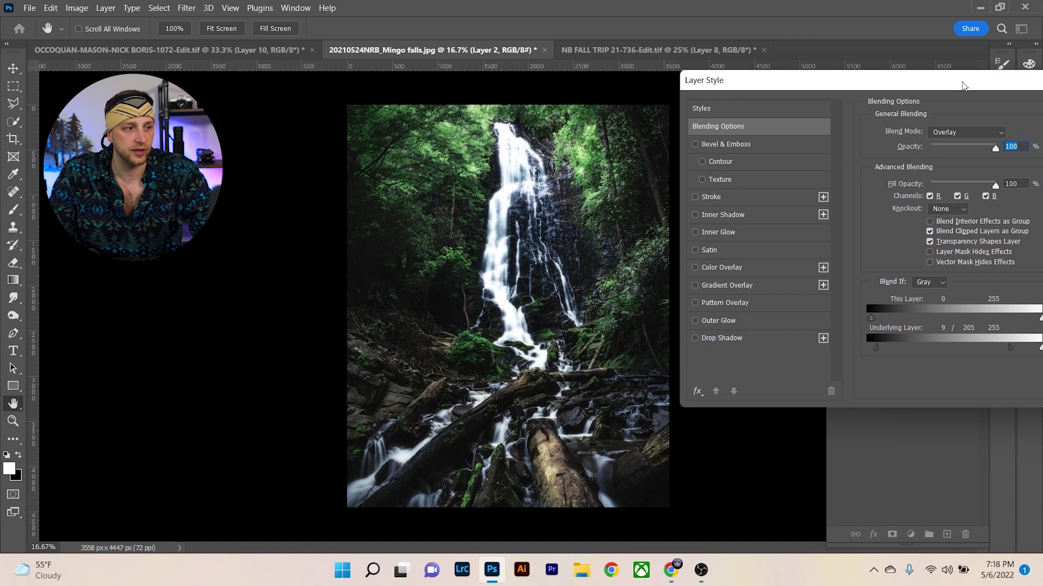
left_click_drag(964, 85, 592, 139)
left_click(790, 164)
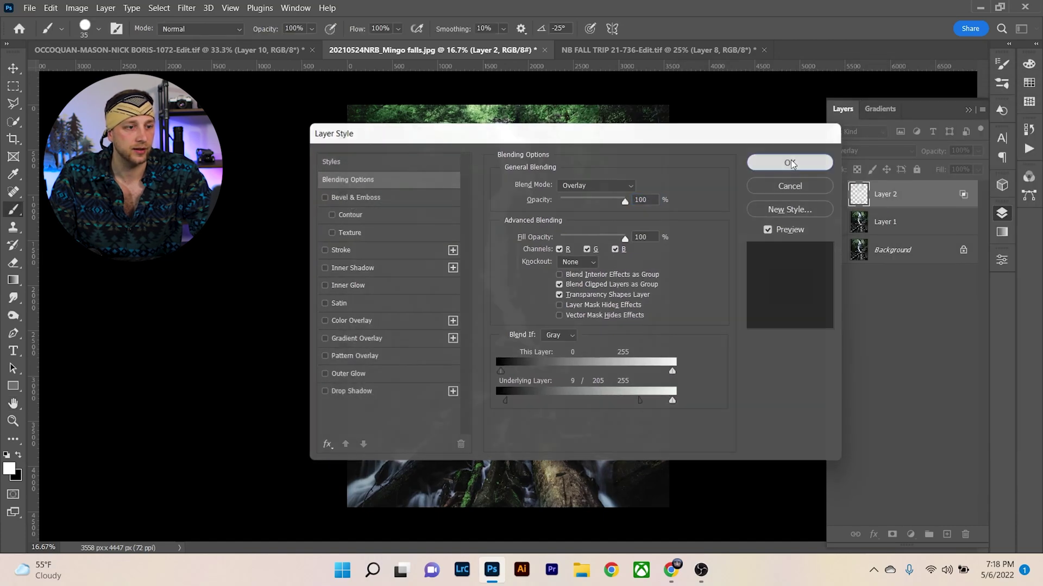
left_click(835, 194)
left_click(836, 195)
left_click(836, 195)
left_click(835, 195)
left_click(835, 197)
left_click(835, 197)
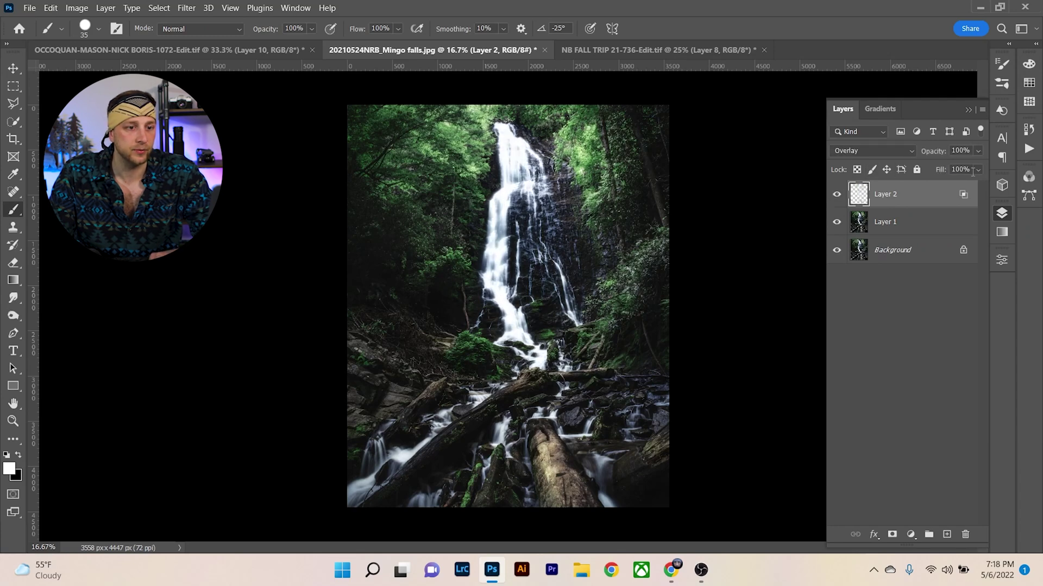
Try fill values from 15% upward on Layer 2 and set its fill to 20%
left_click(963, 169)
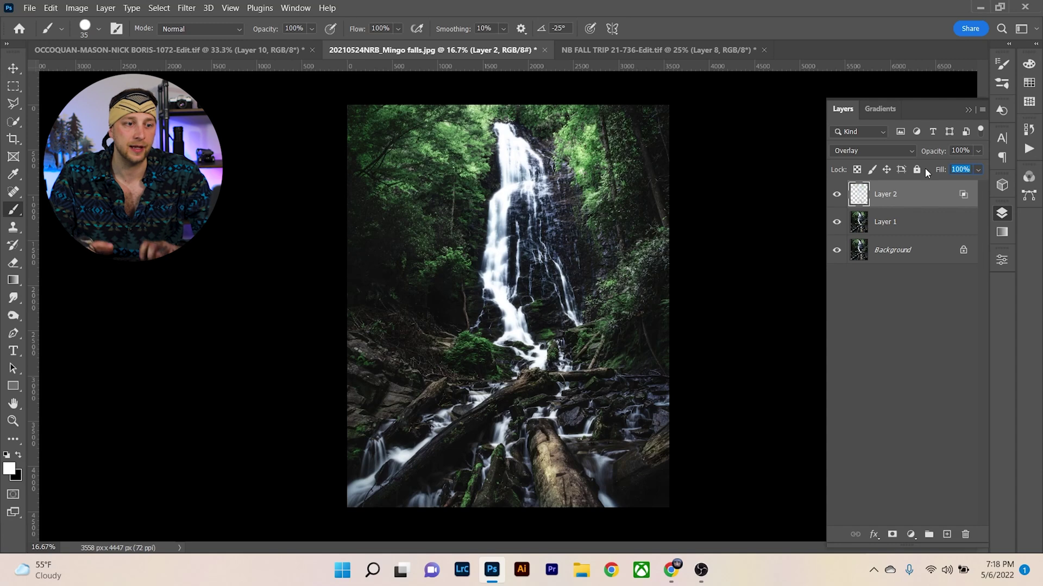
type("15")
key("Return")
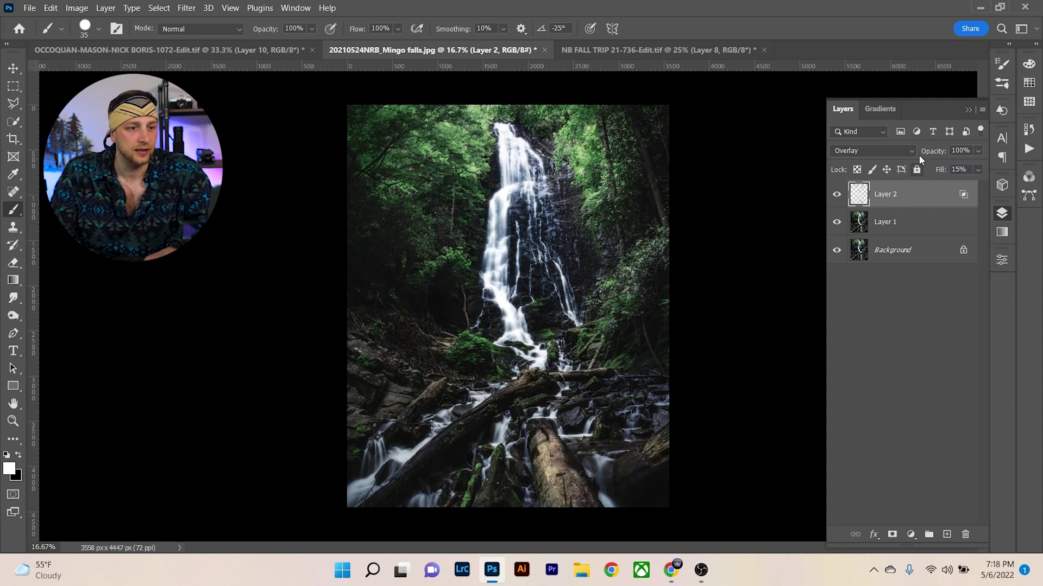
left_click_drag(943, 172, 945, 172)
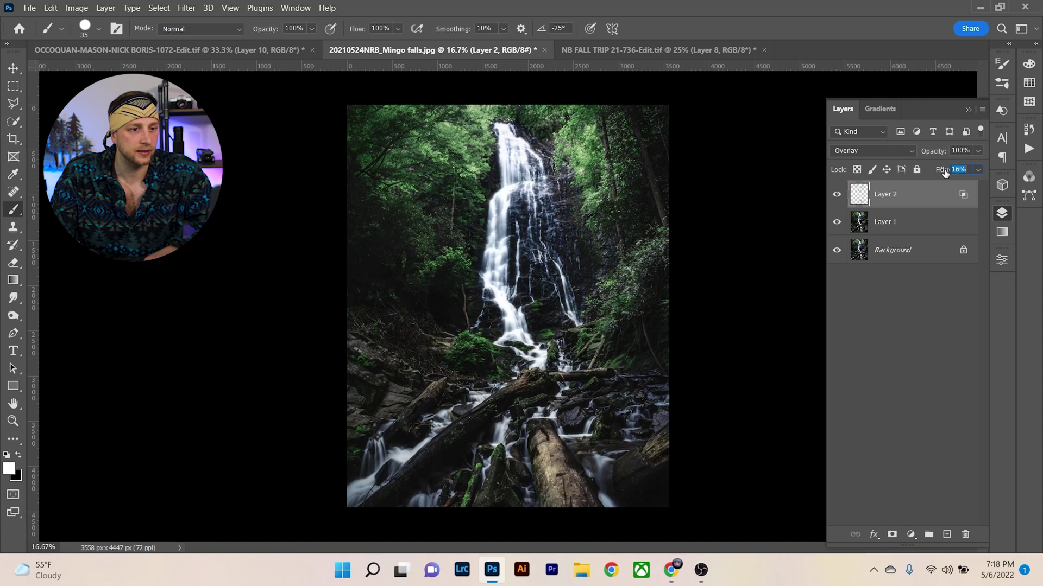
mouse_move(951, 173)
left_mouse_down()
mouse_move(926, 174)
mouse_move(949, 167)
left_mouse_up()
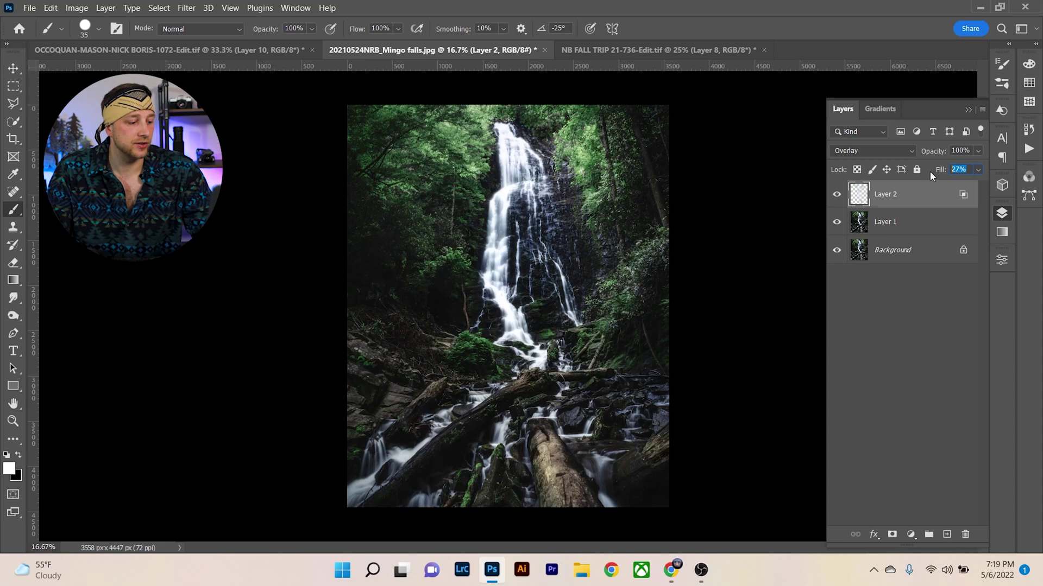
type("20")
key("Return")
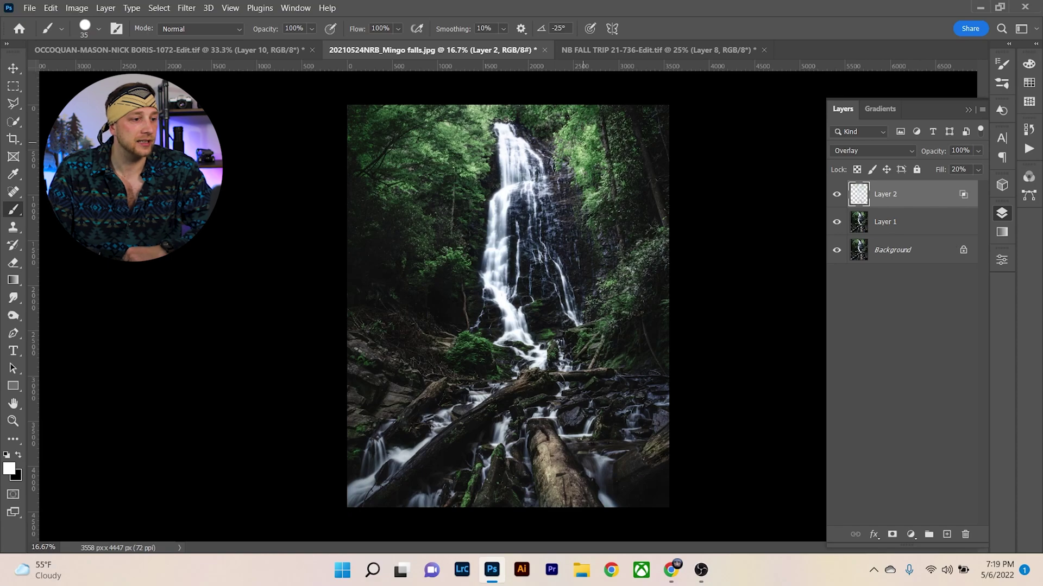
Examine the waterfall and surrounding foliage up close with and without Layer 2
scroll(643, 191, "up", 5)
scroll(642, 191, "down", 3)
scroll(767, 259, "up", 2)
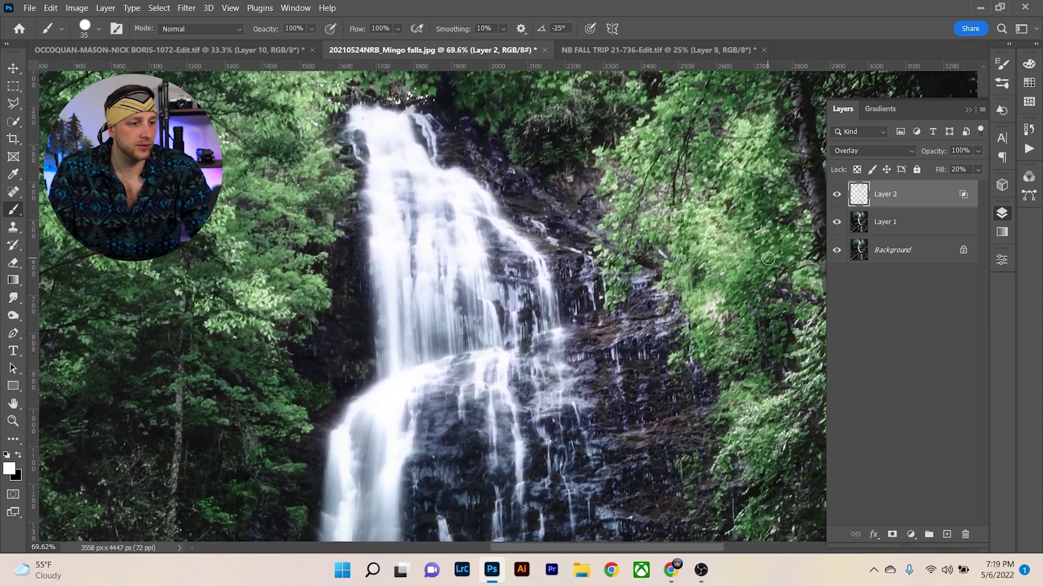
left_click(840, 199)
left_click(839, 200)
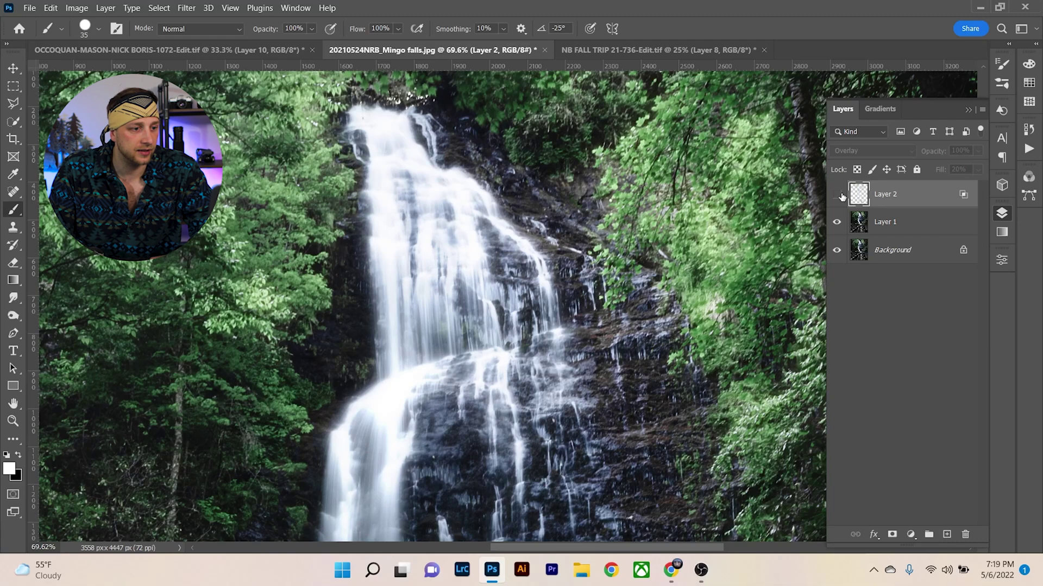
left_click(839, 197)
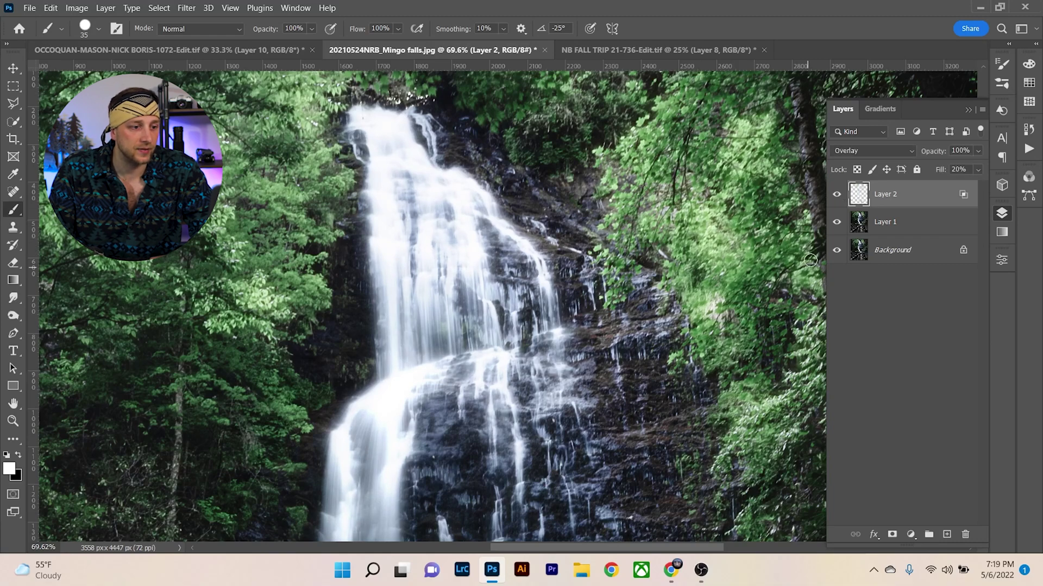
left_click(837, 196)
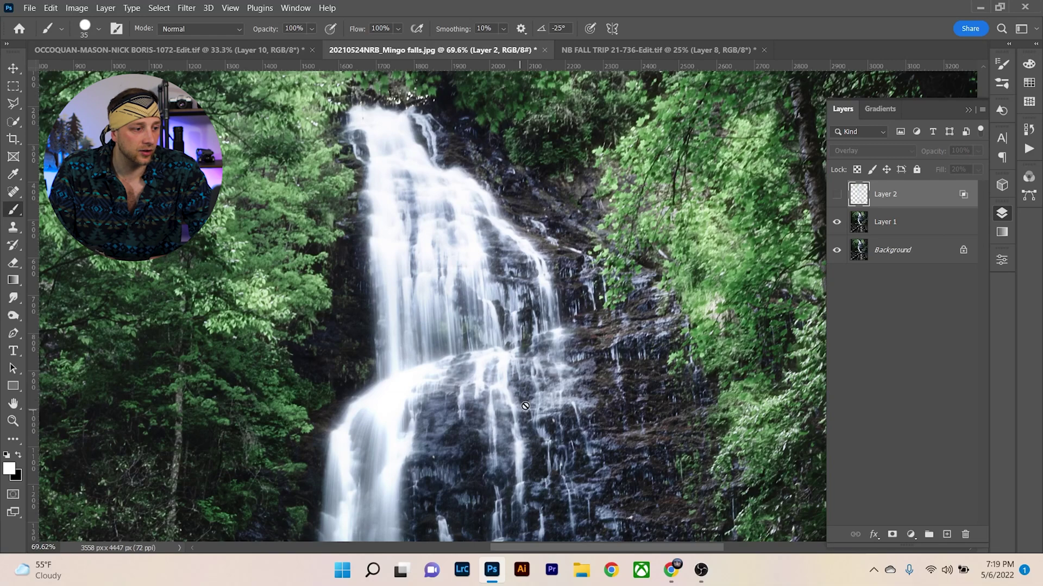
left_click(839, 196)
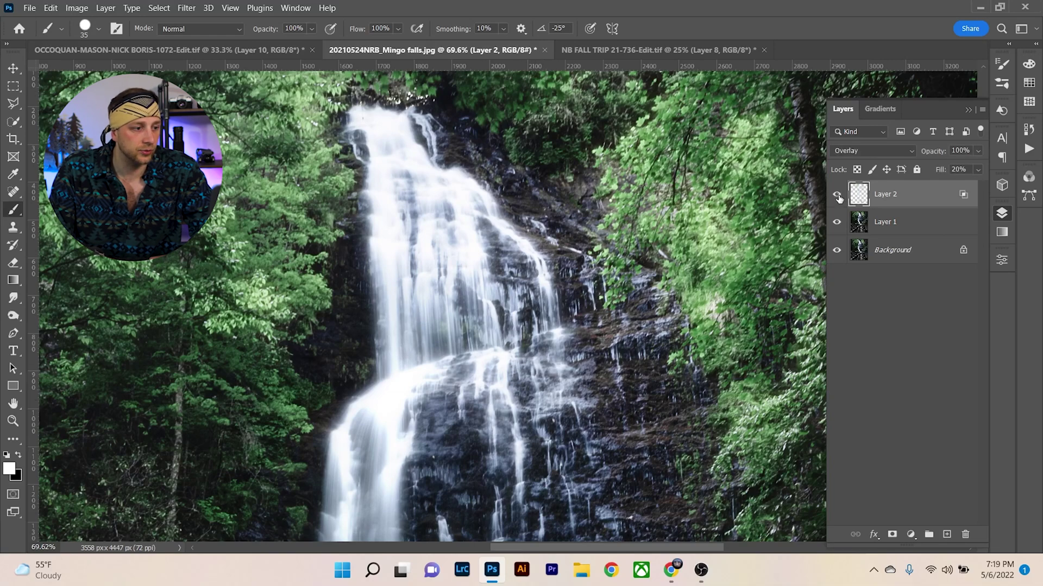
left_click(838, 196)
left_click(838, 196)
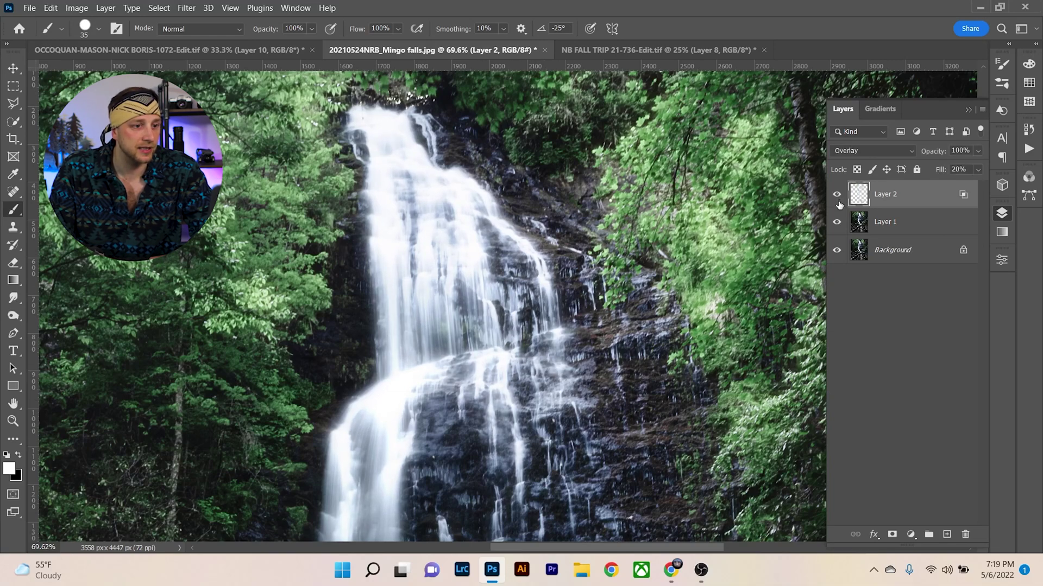
scroll(645, 312, "down", 5)
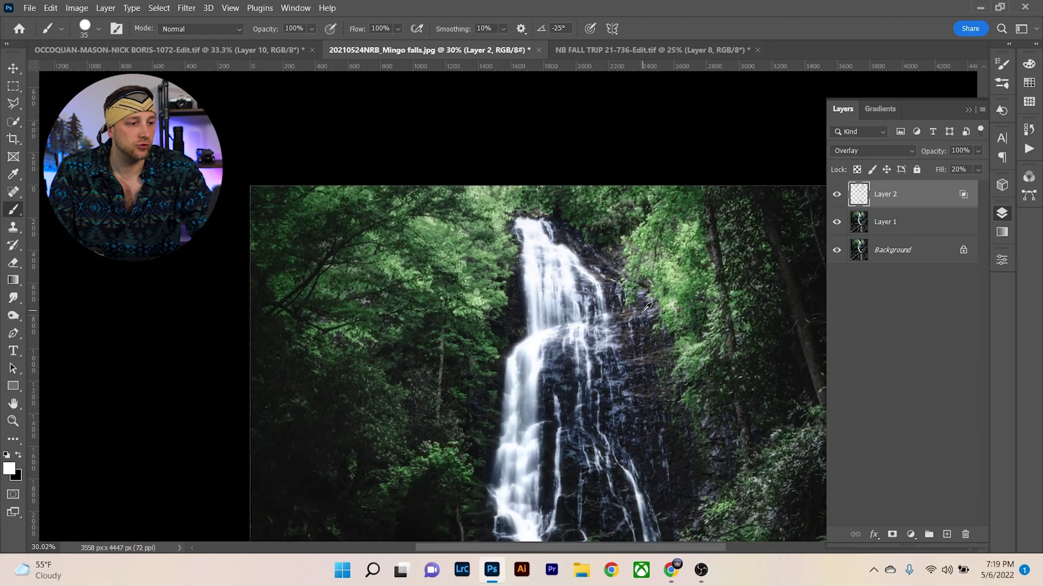
scroll(645, 312, "down", 5)
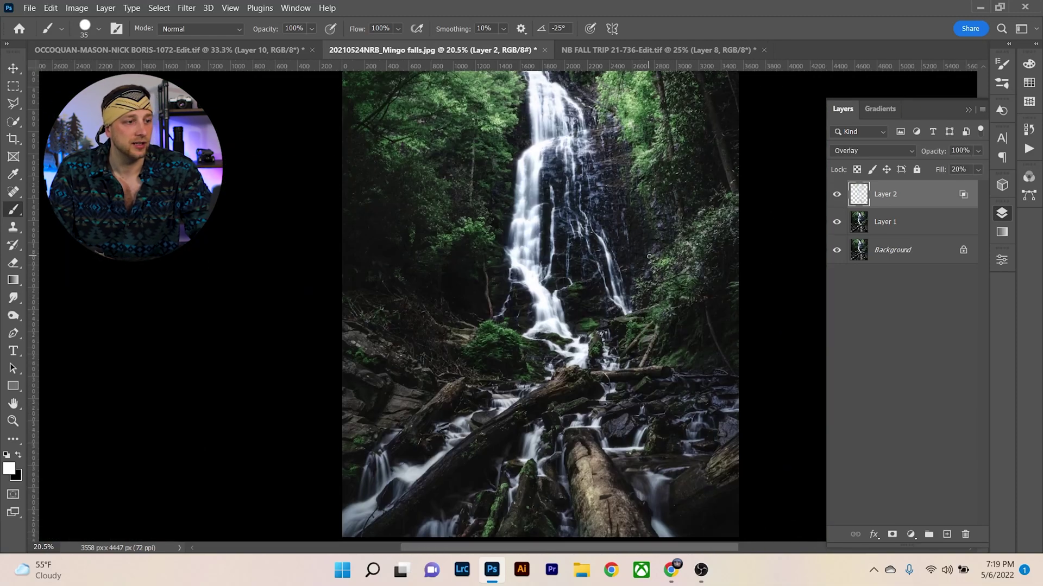
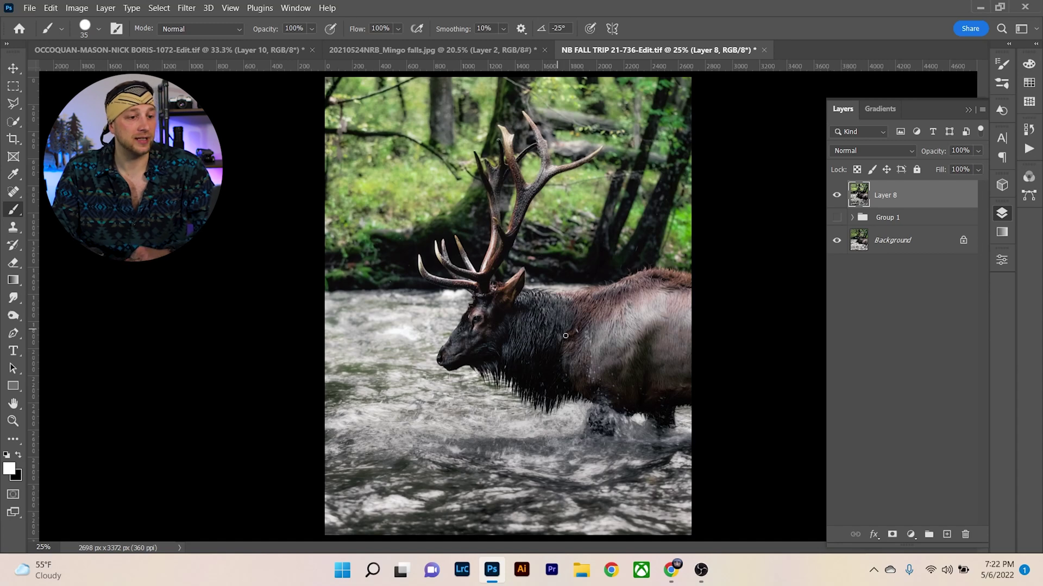
In the elk image, hide Layer 8 and duplicate the Background layer
key("ctrl+comma")
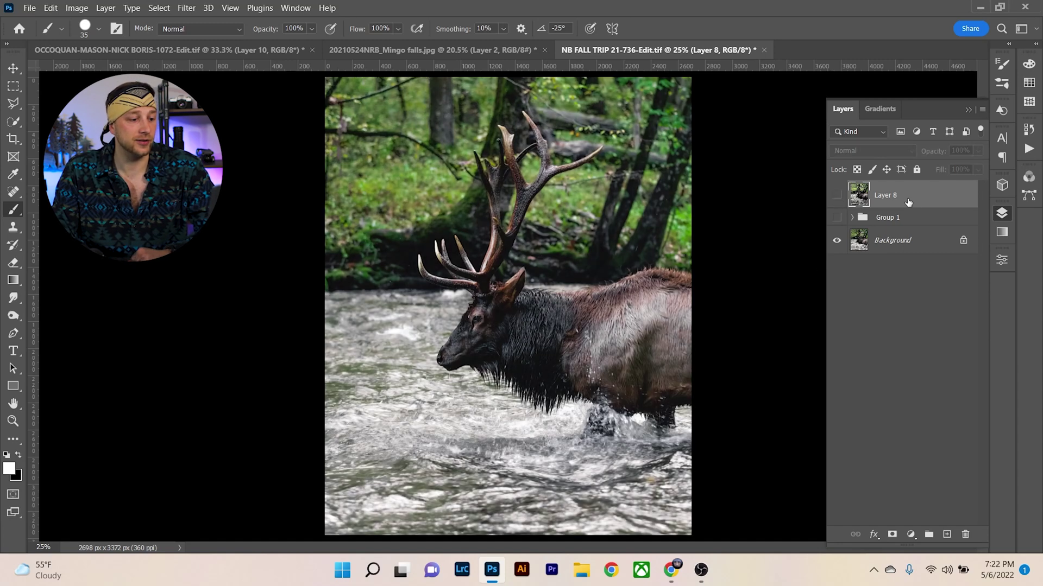
left_click(900, 239)
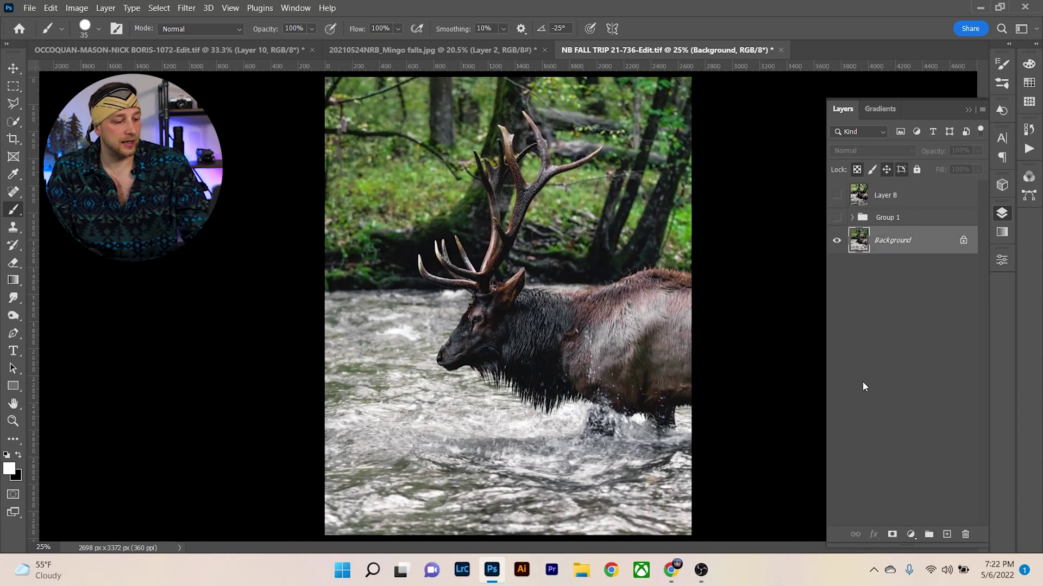
key("ctrl+j")
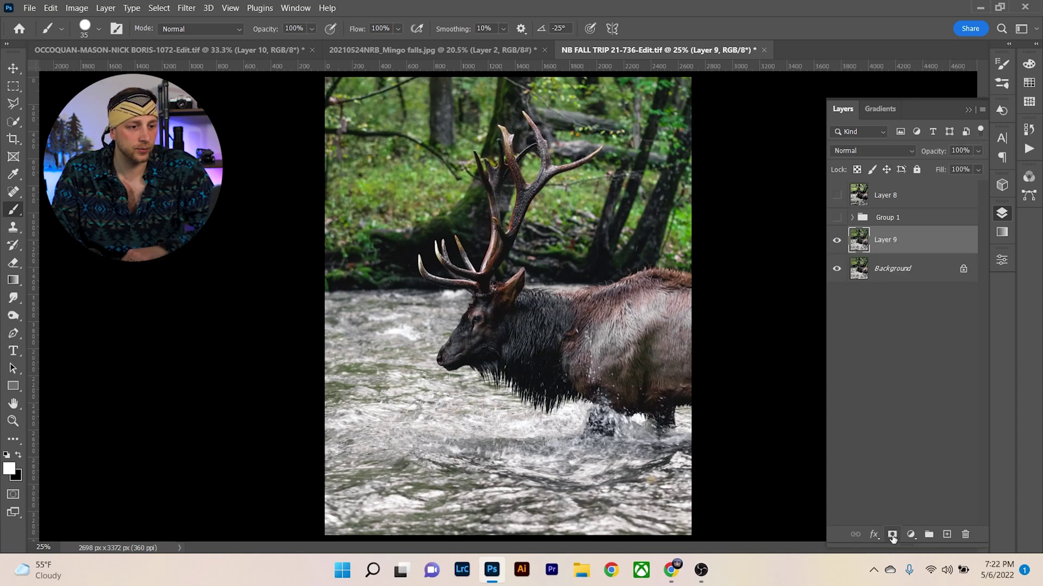
Apply a Gaussian Blur with a radius of 21.2 pixels to Layer 9
left_click(190, 8)
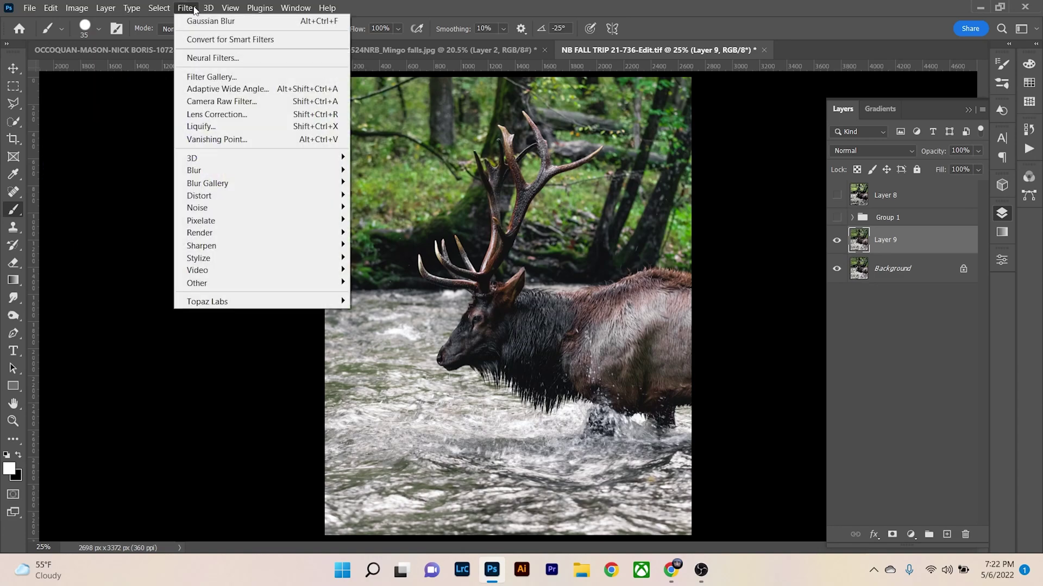
mouse_move(266, 169)
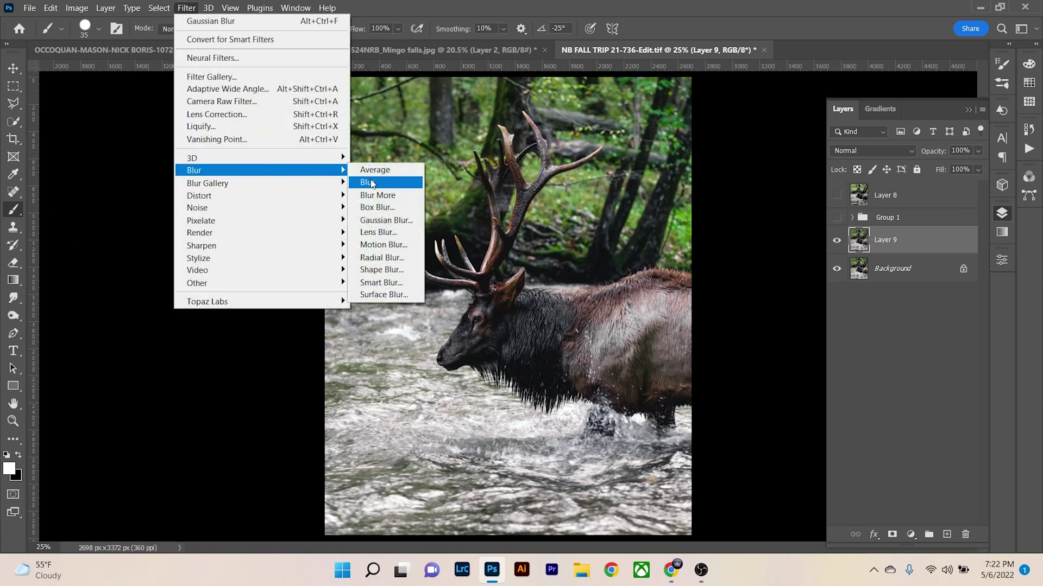
left_click(387, 220)
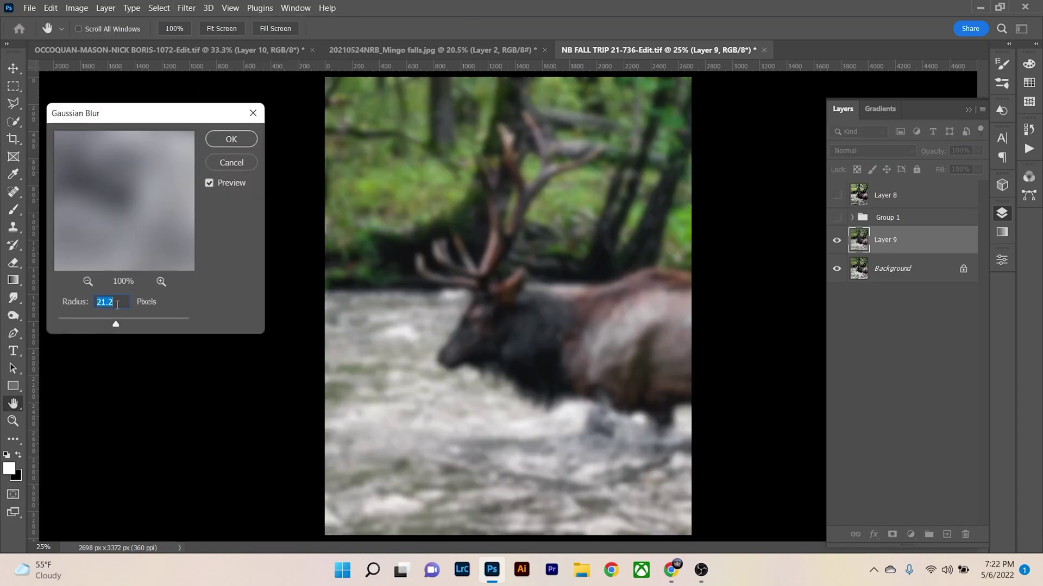
left_click(230, 139)
Add a white layer mask to Layer 9 and ready a black brush at 0% hardness
key("b")
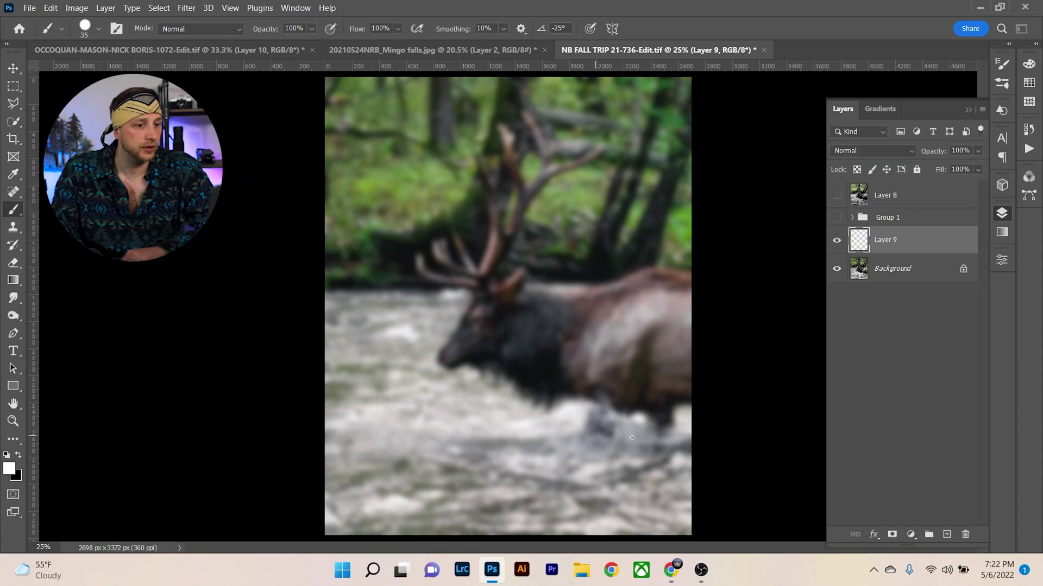
left_click(891, 534)
key("x")
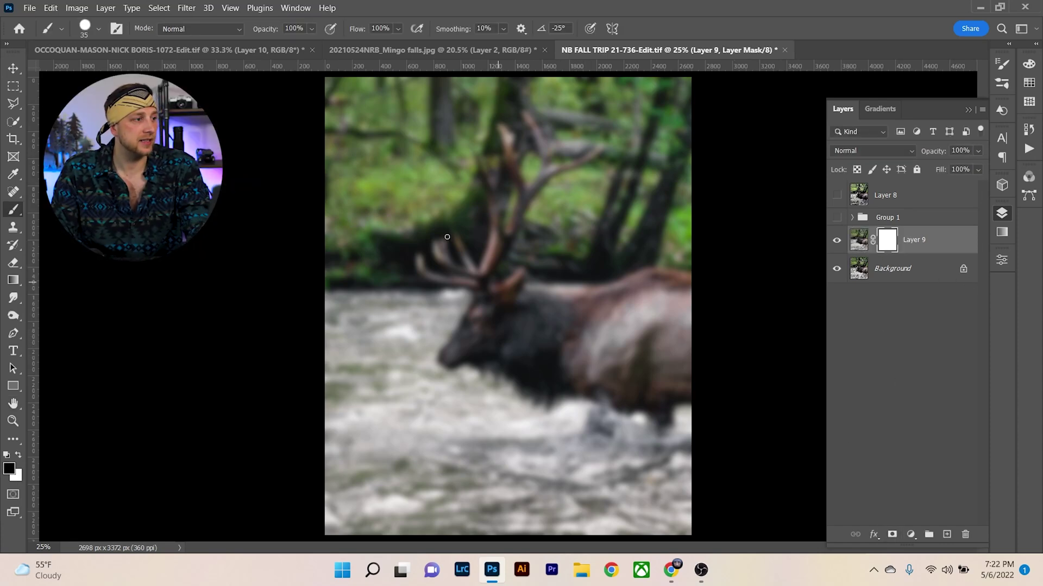
left_click(98, 28)
left_click(80, 97)
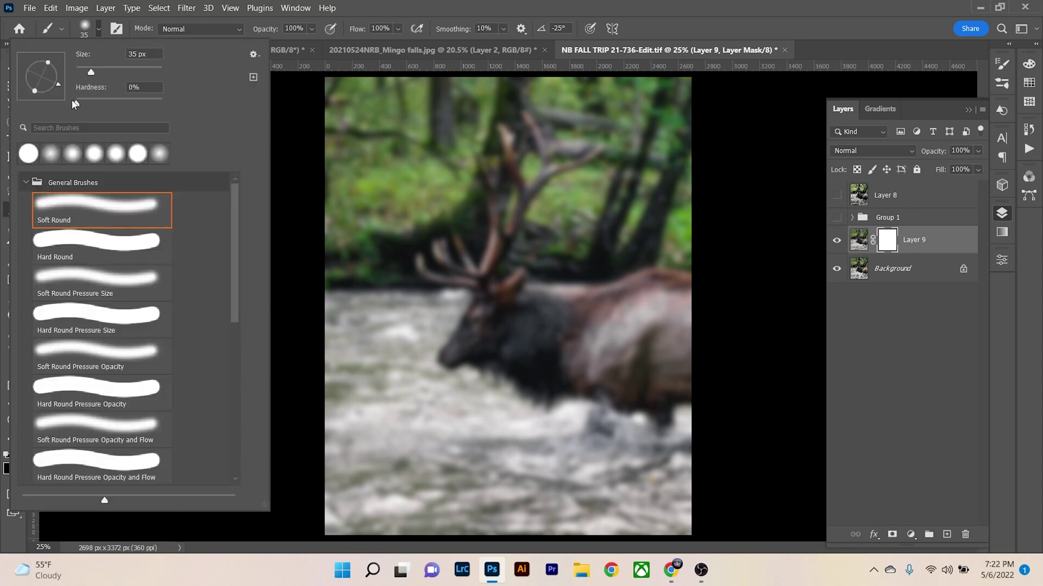
left_click(98, 29)
Mask out the blur over the elk's head and neck with one dab of a 1600 px brush
key("bracketright")
key("bracketright")
key("bracketright")
key("bracketright")
key("bracketright")
key("bracketright")
key("bracketright")
key("bracketright")
key("bracketright")
key("bracketright")
key("bracketright")
key("bracketright")
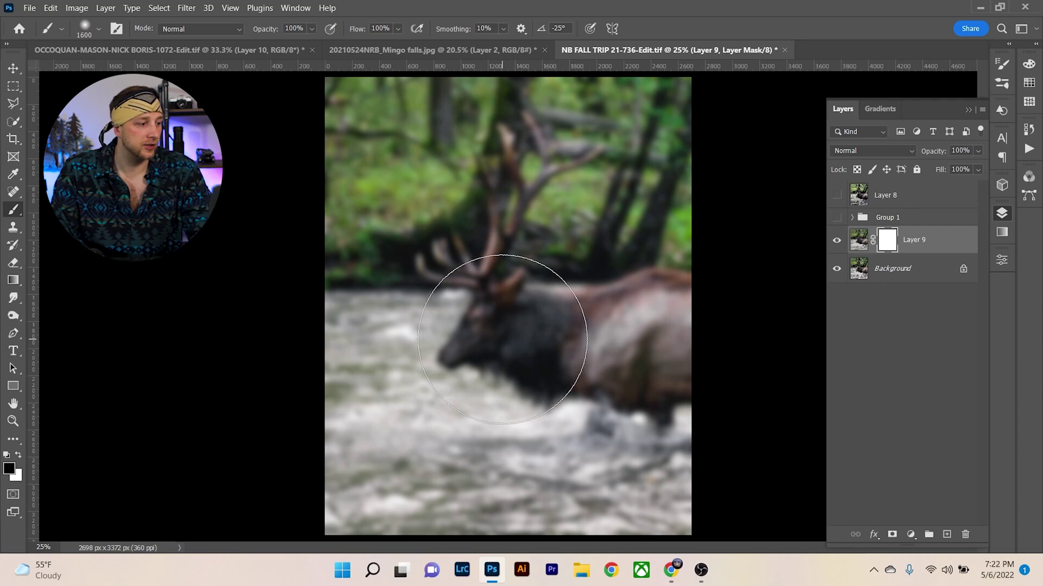
left_click(502, 339)
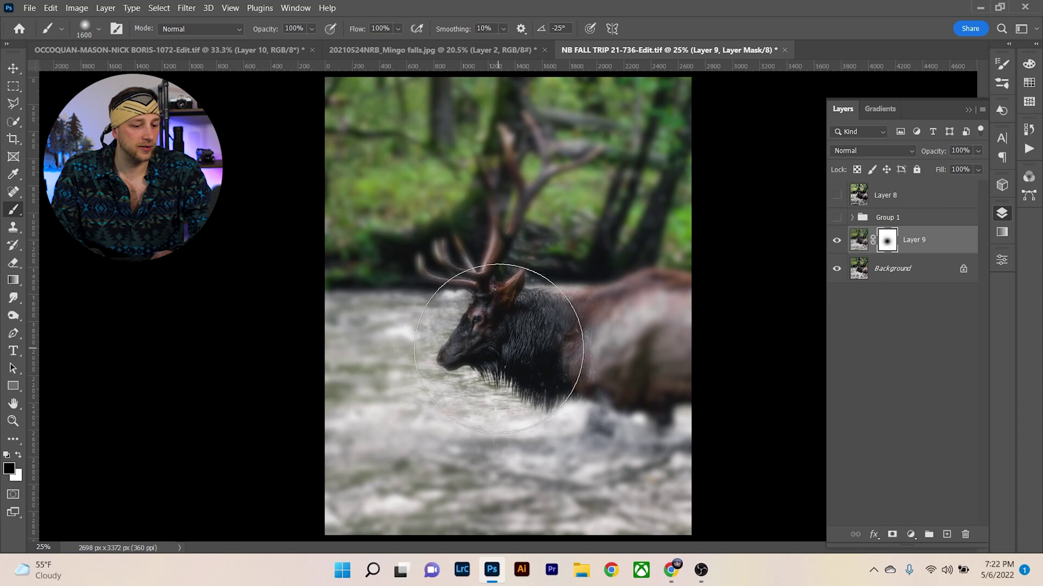
Show the mask overlay and widen the masked area around the elk's head and neck with dabs of a soft 2000 px black brush
key("backslash")
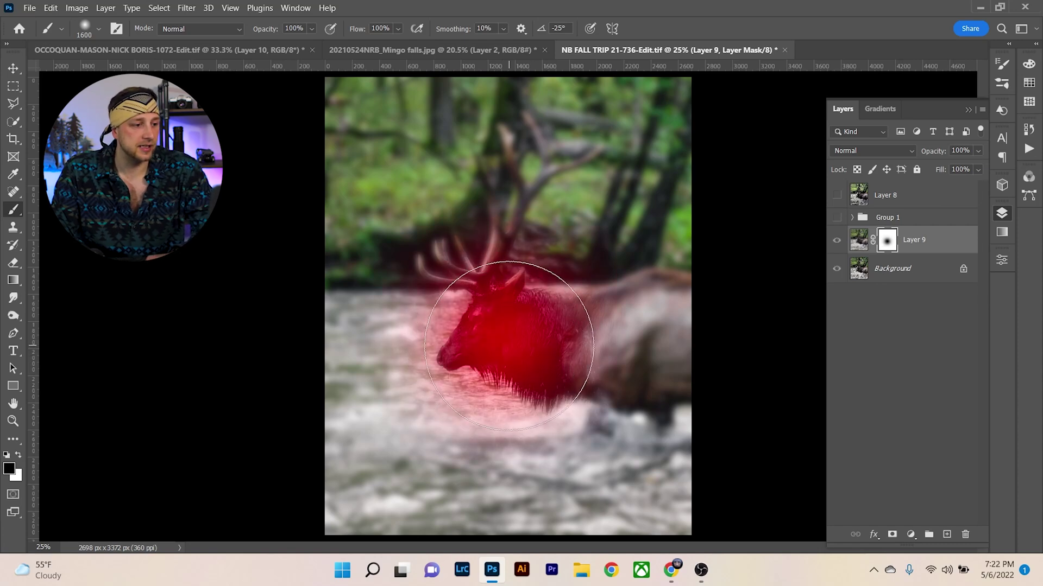
key("bracketleft")
key("bracketleft")
key("bracketleft")
key("bracketleft")
key("bracketleft")
key("bracketleft")
key("bracketleft")
key("bracketleft")
key("bracketleft")
key("bracketleft")
key("bracketleft")
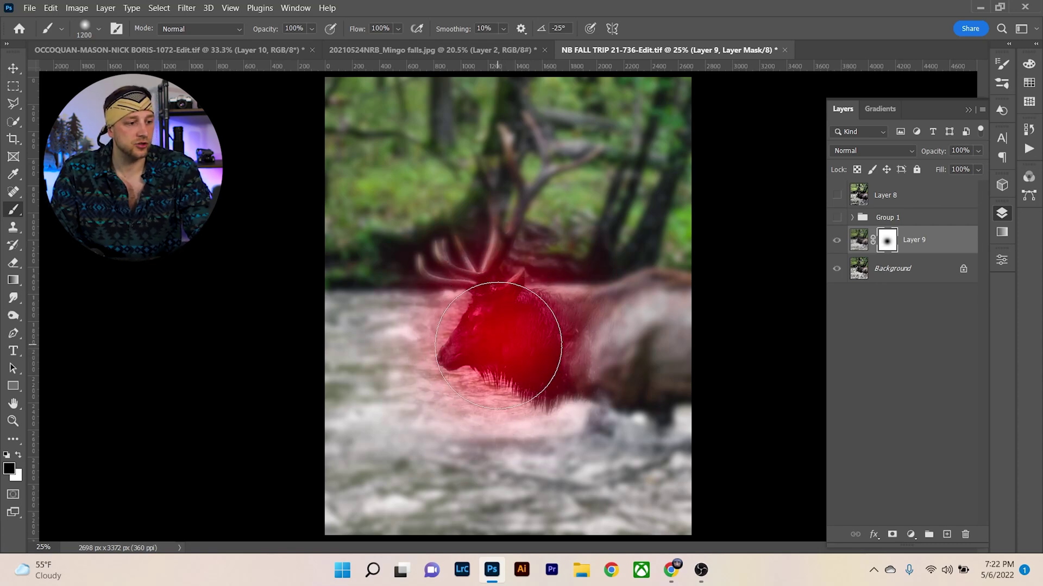
key("bracketleft")
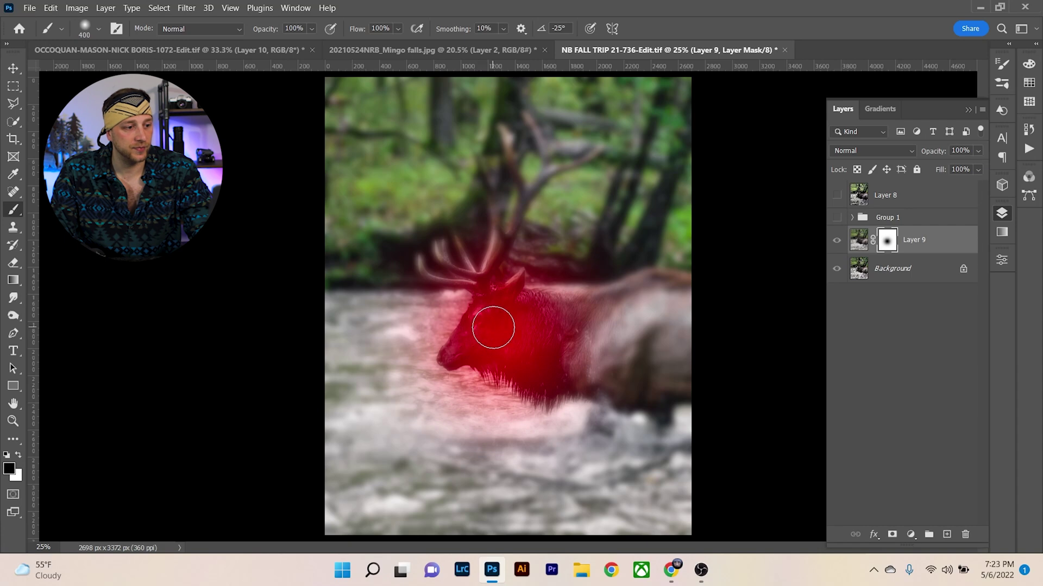
key("bracketright")
key("bracketright")
key("bracketright")
key("bracketright")
key("bracketright")
key("bracketright")
key("bracketright")
key("bracketright")
key("bracketright")
key("bracketright")
key("bracketright")
key("bracketright")
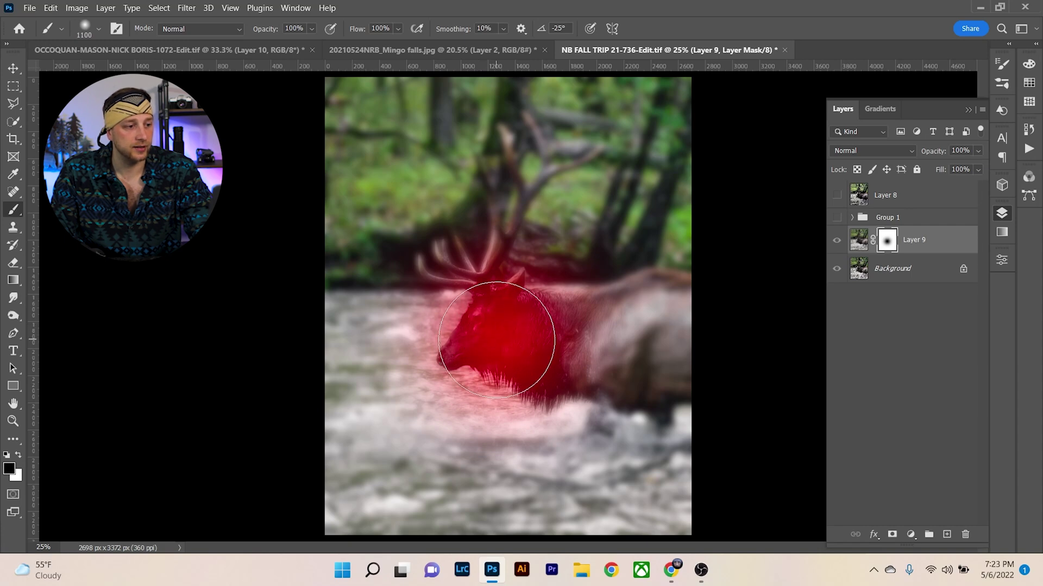
key("bracketright")
key("bracketright")
key("bracketright")
key("bracketright")
left_click(496, 340)
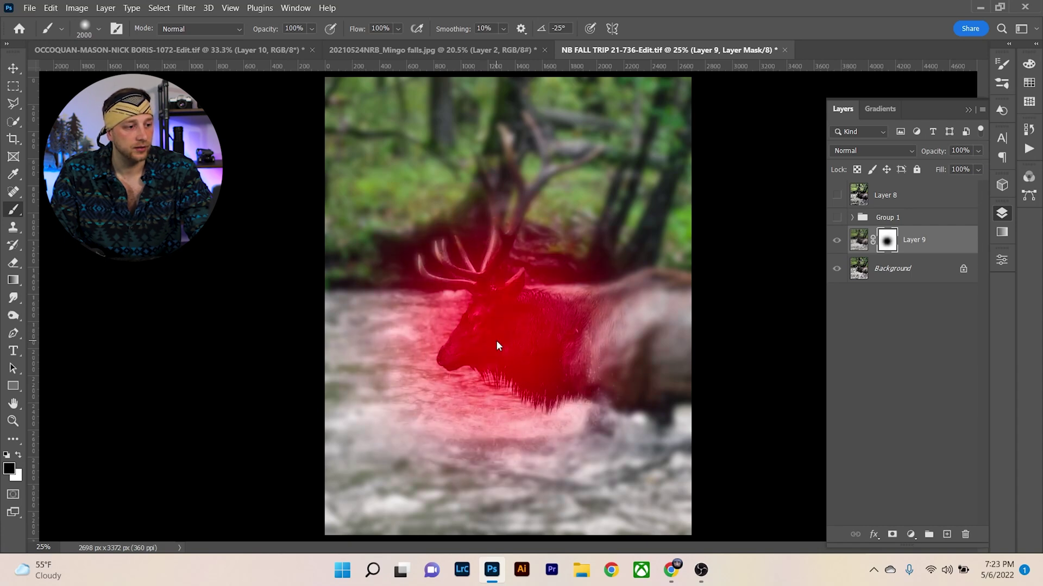
left_click(496, 340)
Restore some blur around the antlers and nearby water by painting white on the mask with a 2100 px brush
key("bracketleft")
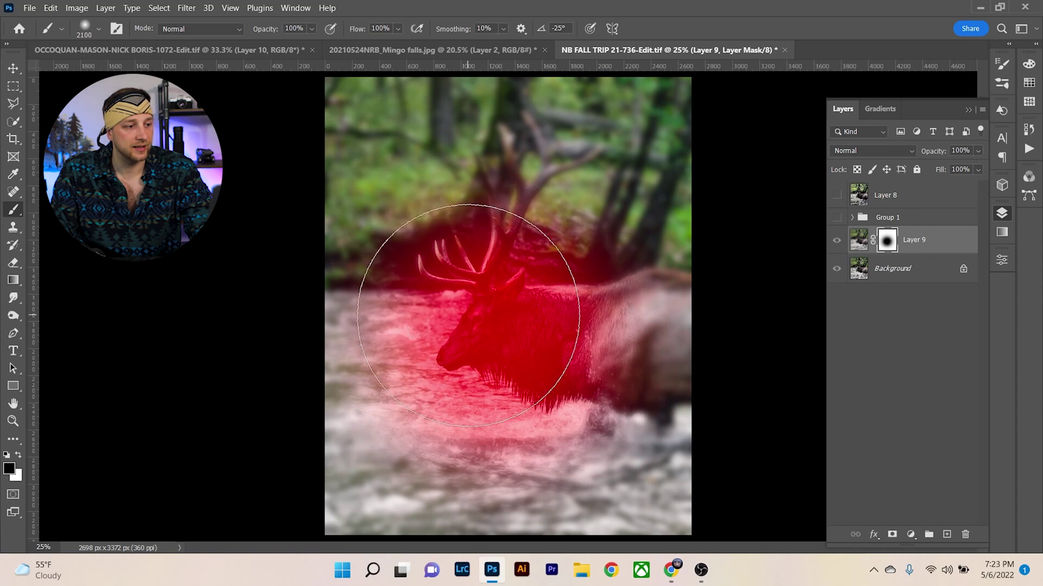
key("bracketright")
key("x")
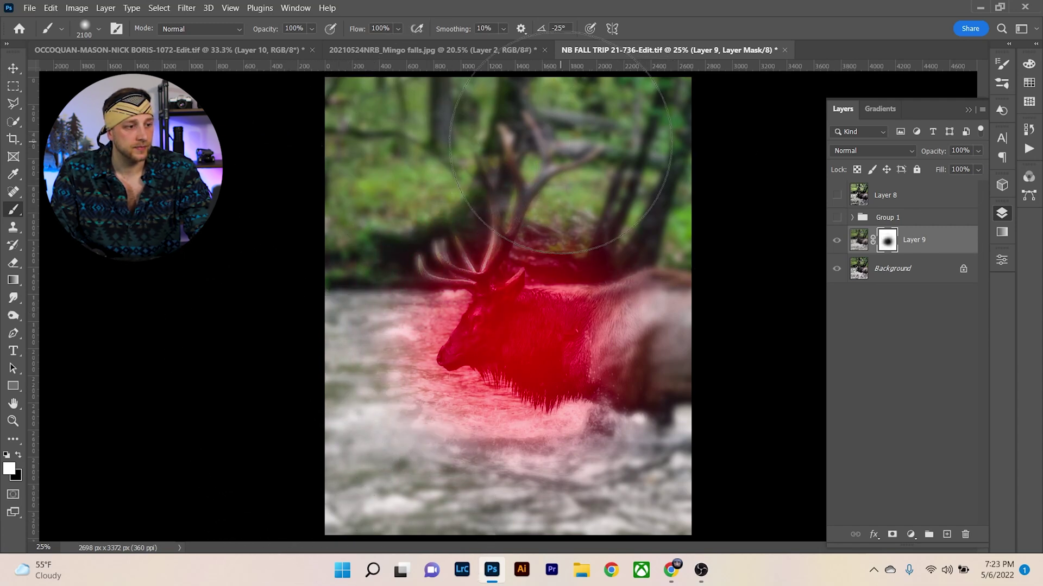
key("bracketleft")
key("bracketleft")
key("bracketleft")
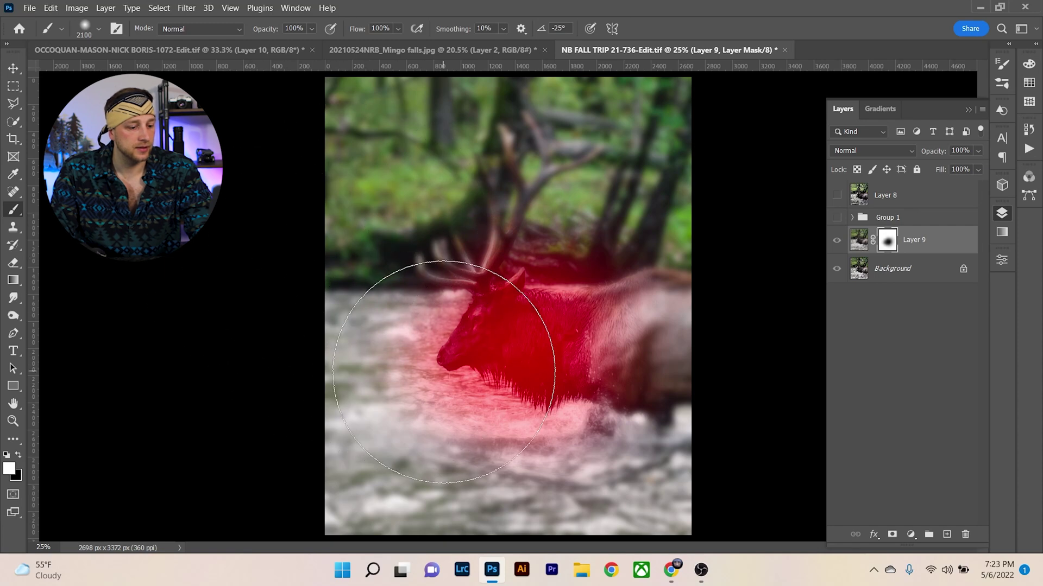
Paint the mask black over the elk's face, neck and shoulder with a smaller soft brush
key("bracketleft")
key("bracketleft")
key("bracketleft")
key("bracketleft")
key("bracketleft")
key("bracketleft")
key("bracketleft")
key("bracketleft")
key("bracketleft")
key("bracketleft")
key("bracketleft")
key("bracketleft")
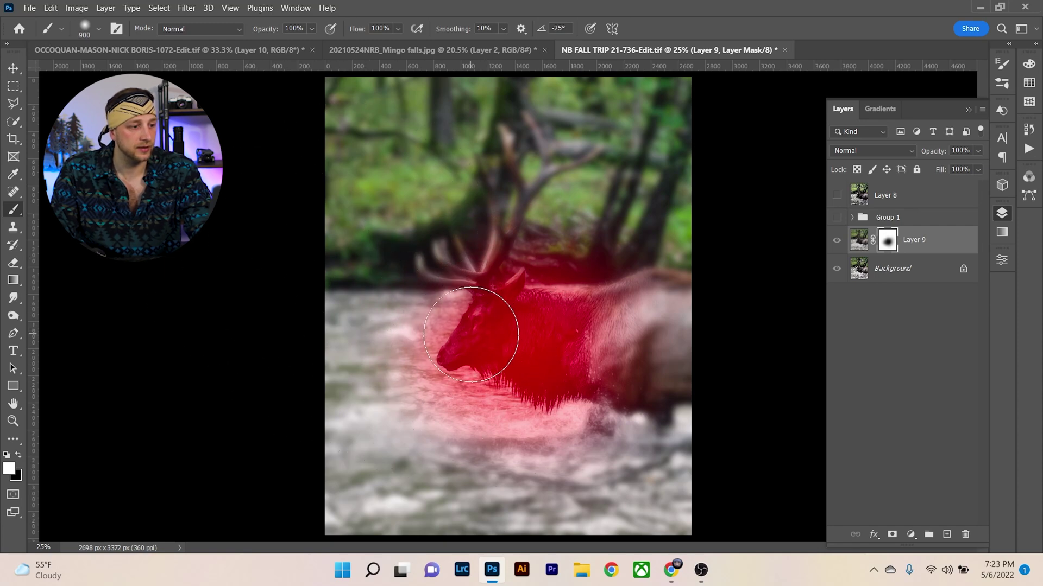
key("x")
mouse_move(458, 342)
left_mouse_down()
mouse_move(489, 304)
mouse_move(467, 342)
mouse_move(477, 313)
mouse_move(572, 316)
mouse_move(510, 353)
mouse_move(561, 375)
mouse_move(567, 354)
mouse_move(530, 423)
left_mouse_up()
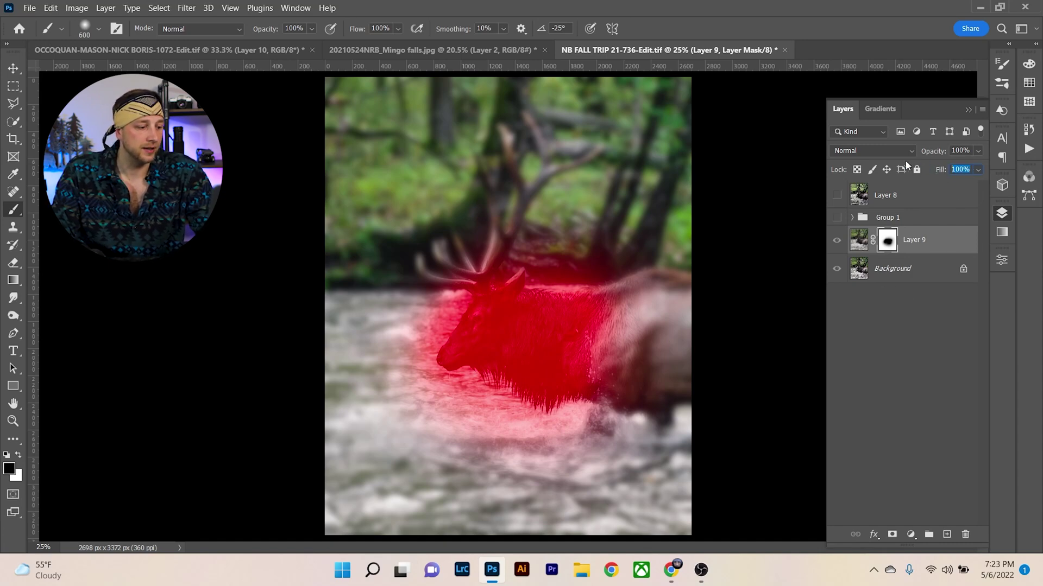
Set Layer 9's fill to 20% and duplicate the layer with its mask
type("20")
key("Return")
key("x")
key("ctrl+j")
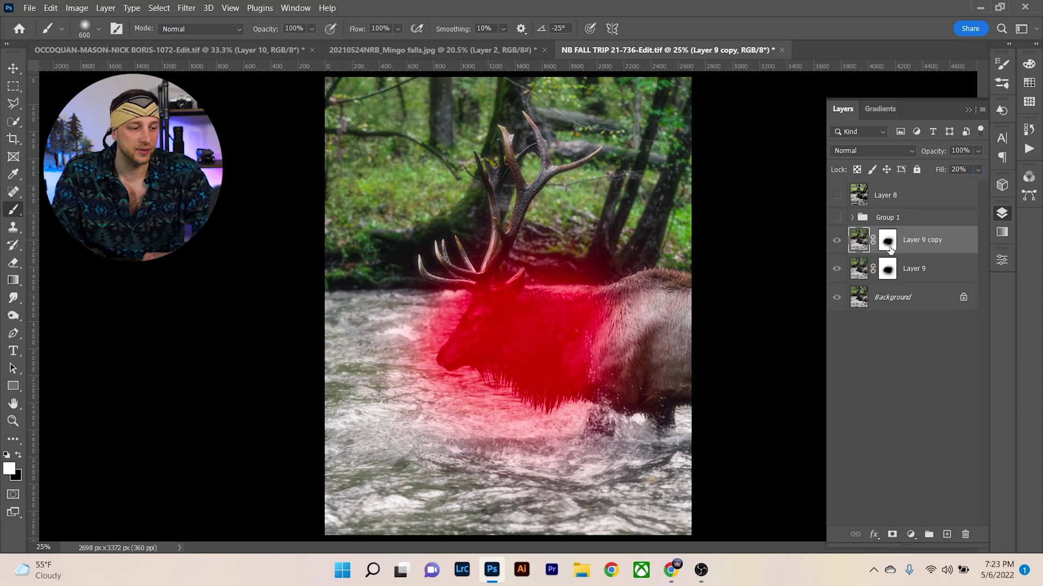
Widen the masked area on the Layer 9 copy's mask around the elk with a soft 2700 px black brush
key("bracketright")
key("bracketright")
key("bracketright")
key("bracketright")
key("bracketright")
key("bracketright")
key("bracketright")
key("bracketright")
key("bracketright")
key("bracketright")
key("bracketright")
key("bracketright")
key("bracketright")
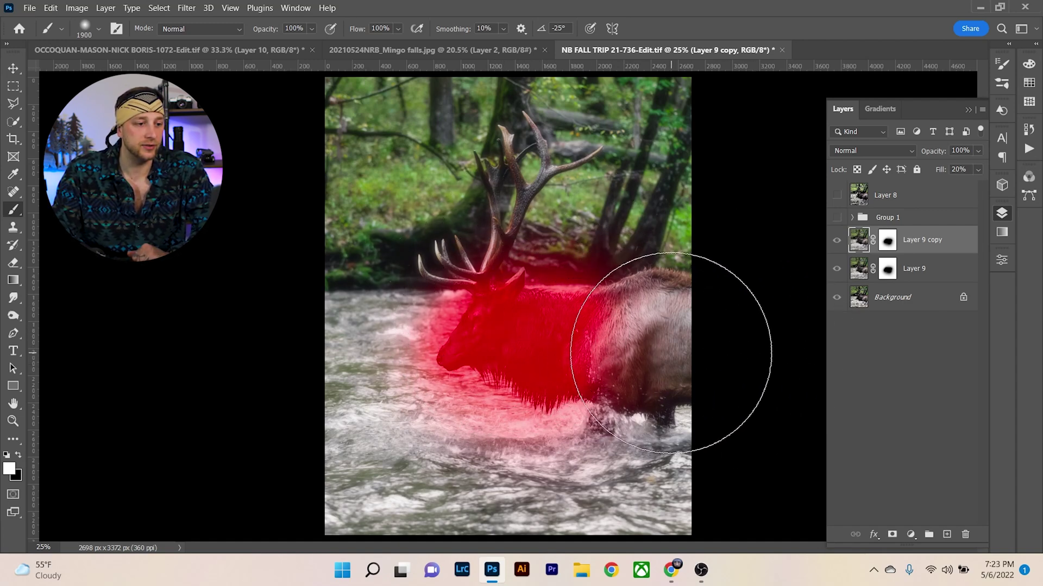
key("bracketright")
key("bracketright")
key("bracketright")
key("bracketright")
key("bracketright")
key("bracketright")
key("bracketright")
key("bracketright")
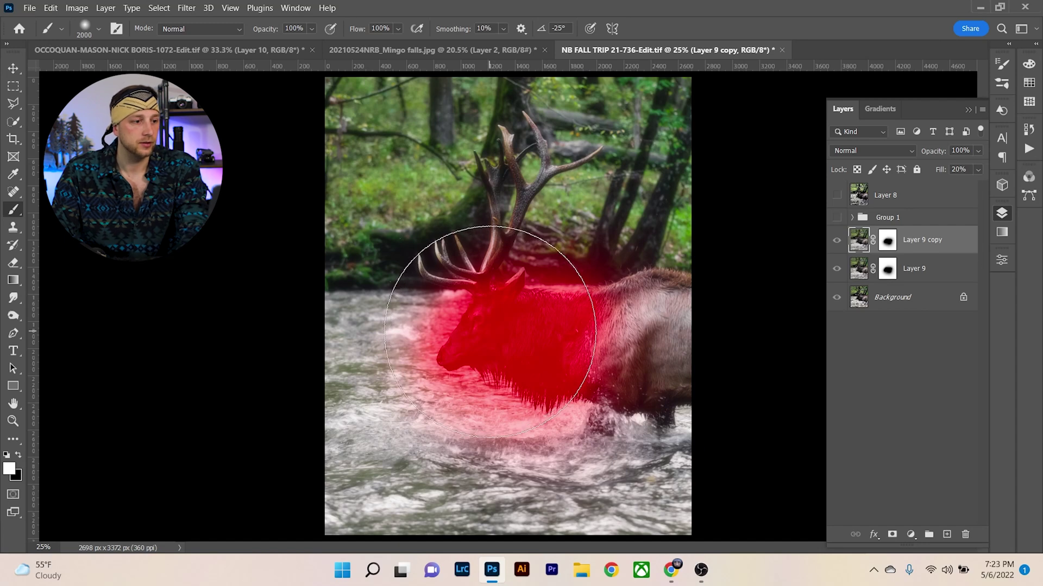
left_click(511, 330)
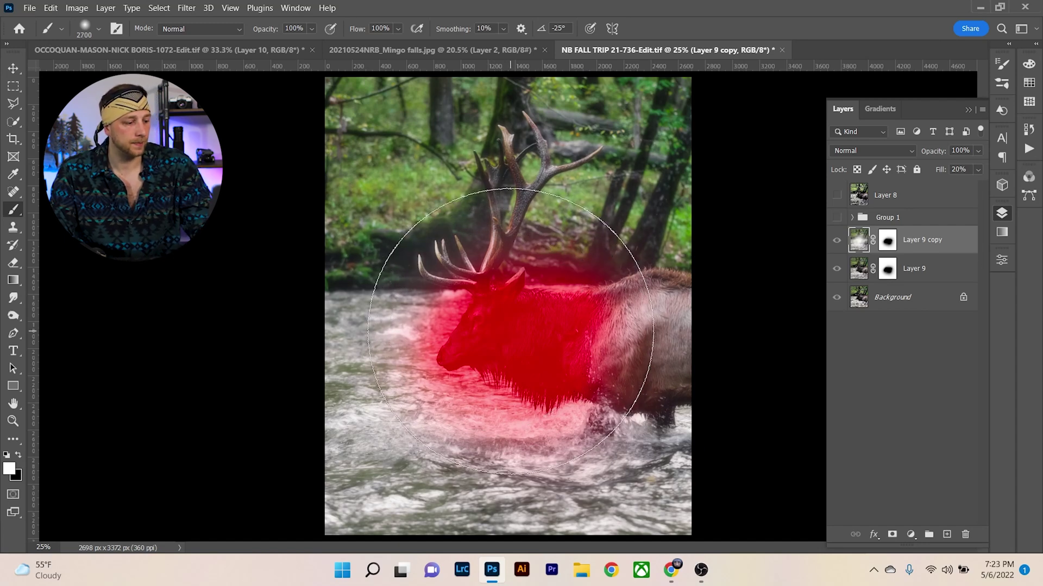
key("ctrl+z")
left_click(885, 240)
key("x")
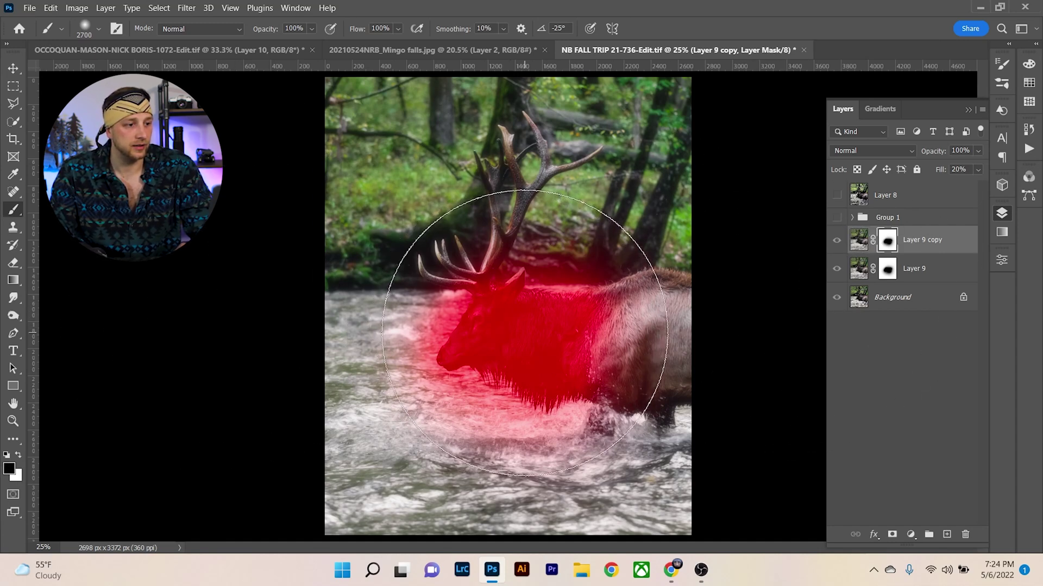
left_click_drag(524, 333, 524, 333)
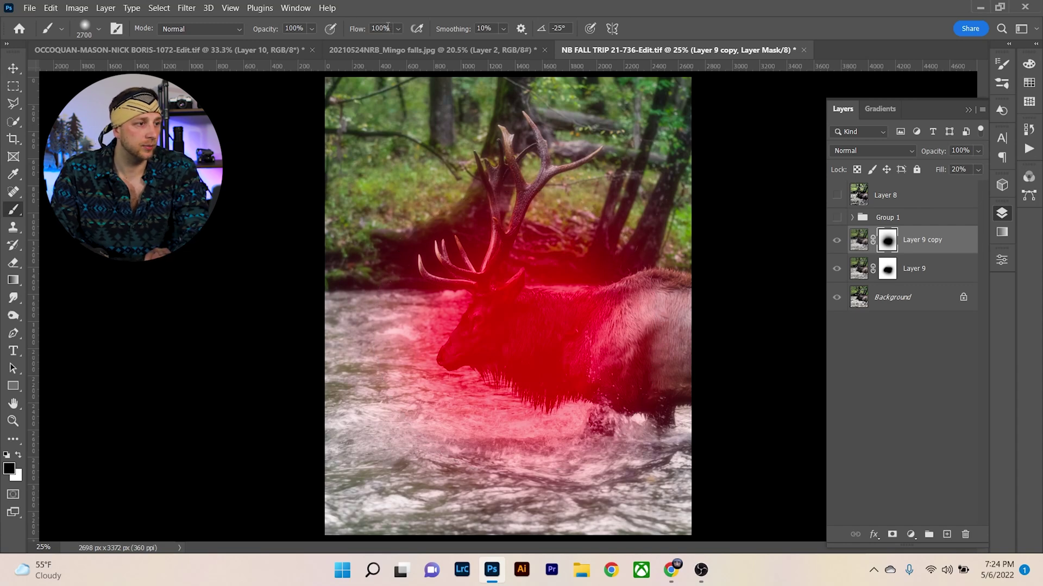
Try extending the Layer 9 copy's mask with the brush flow at 50% and 20%, and reduce the brush size to 2000 px
type("50")
key("Return")
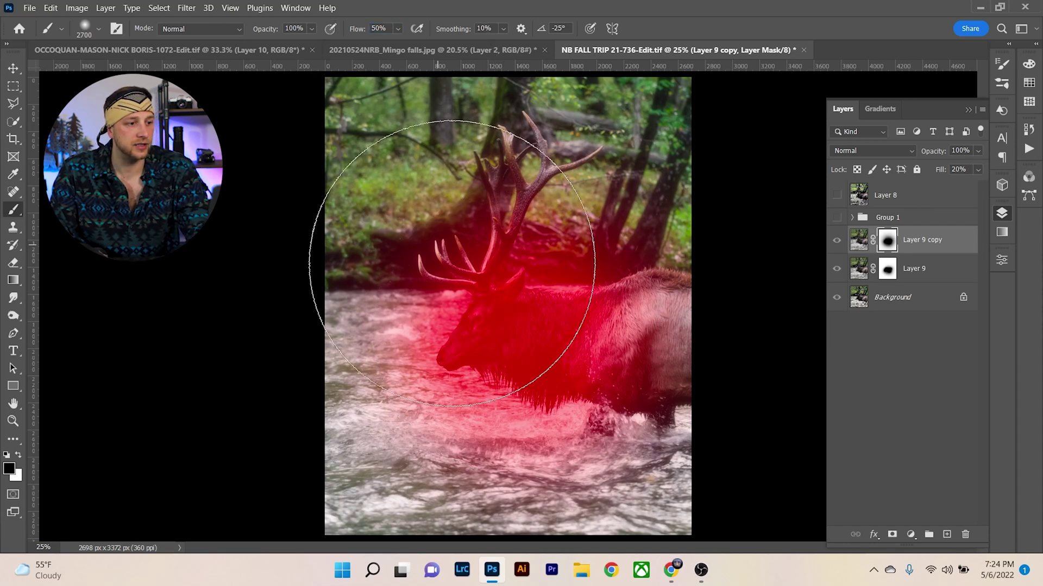
left_click_drag(498, 324, 508, 328)
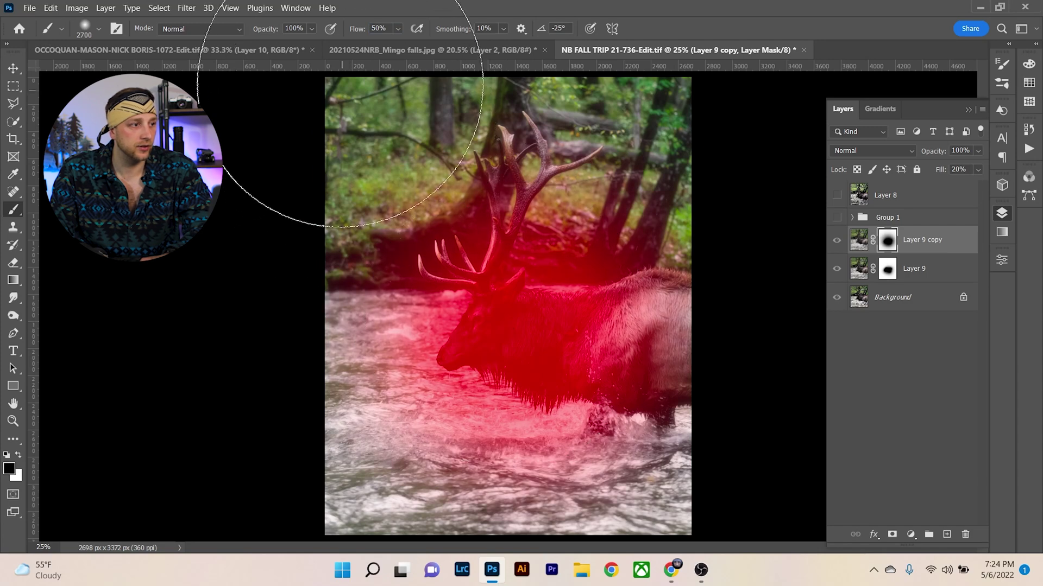
type("2")
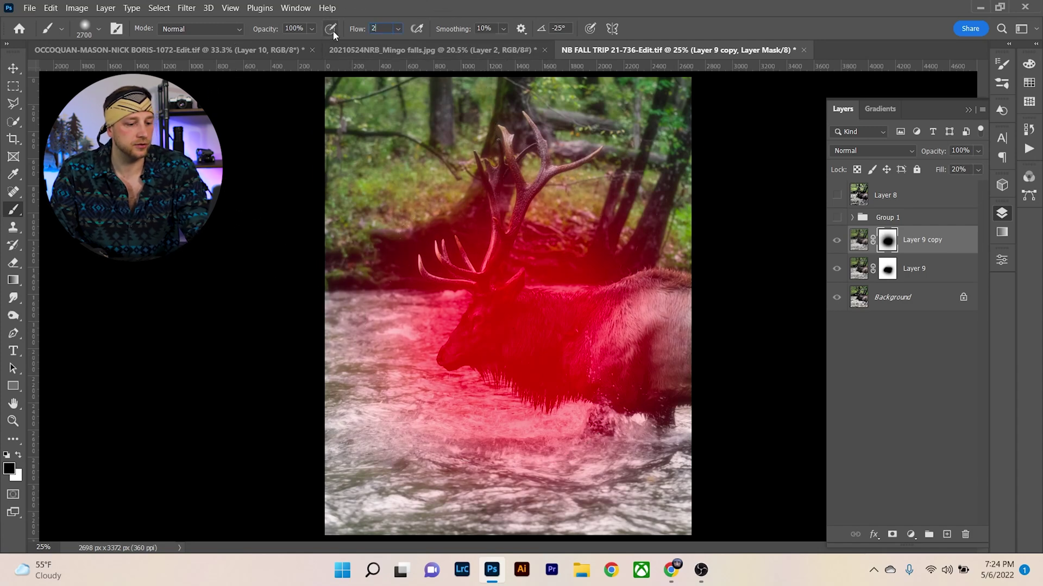
type("0")
key("Return")
key("bracketleft")
key("bracketleft")
key("bracketleft")
key("bracketleft")
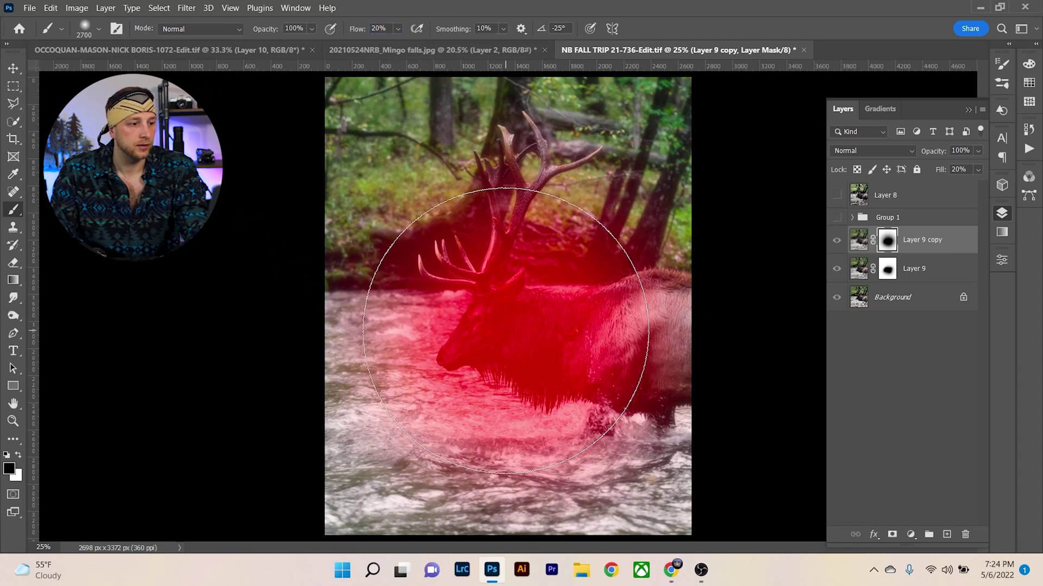
key("bracketleft")
key("bracketleft")
key("bracketleft")
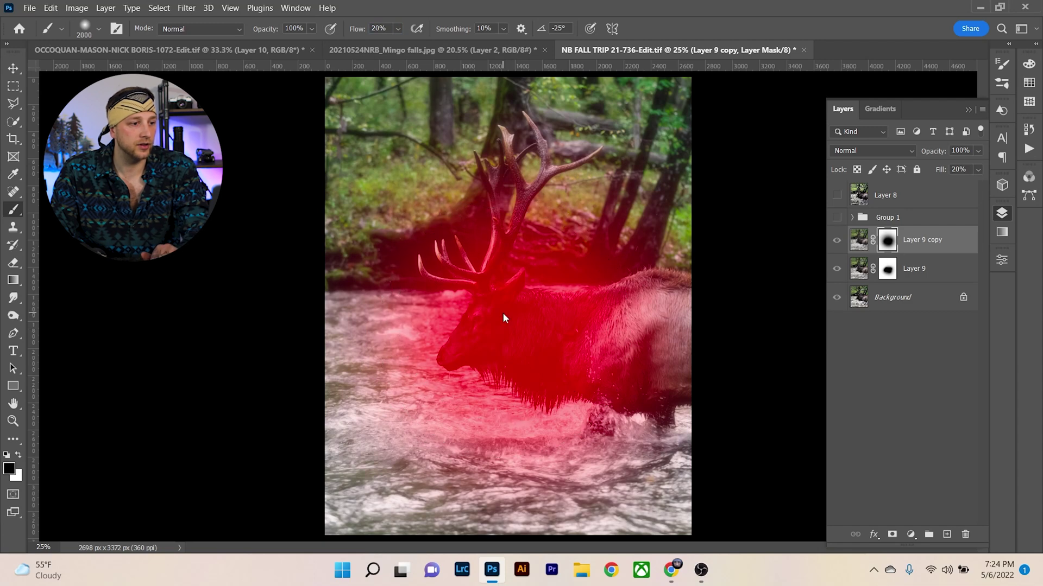
Hide the mask overlay and set the Layer 9 copy's fill to 30%
key("backslash")
key("backslash")
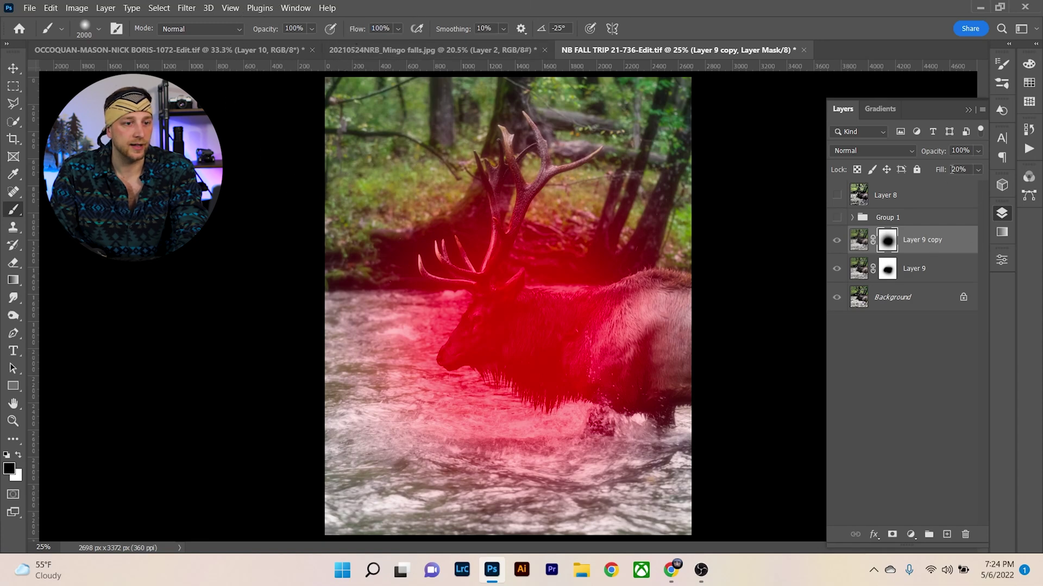
key("backslash")
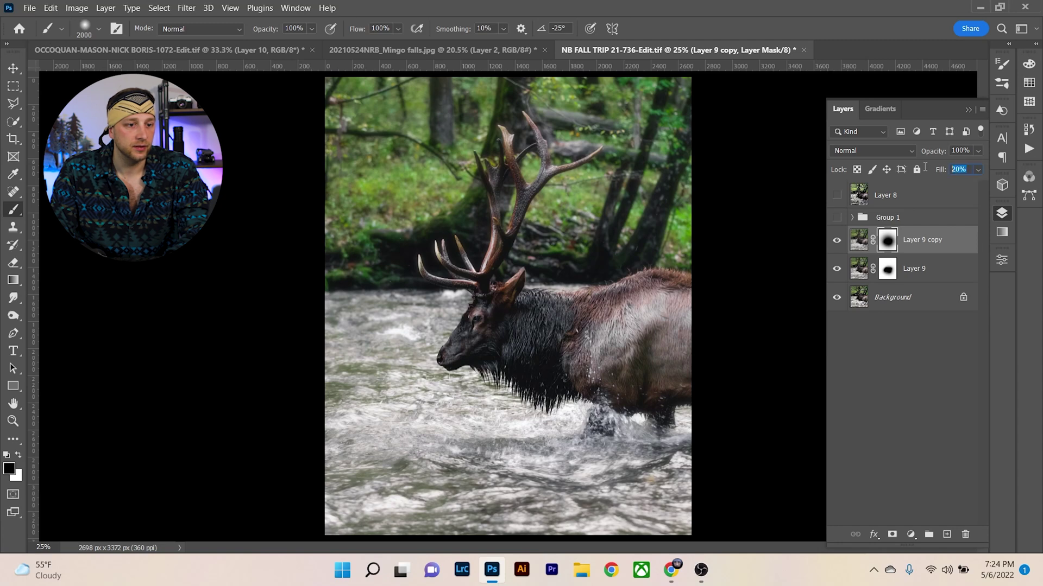
type("30")
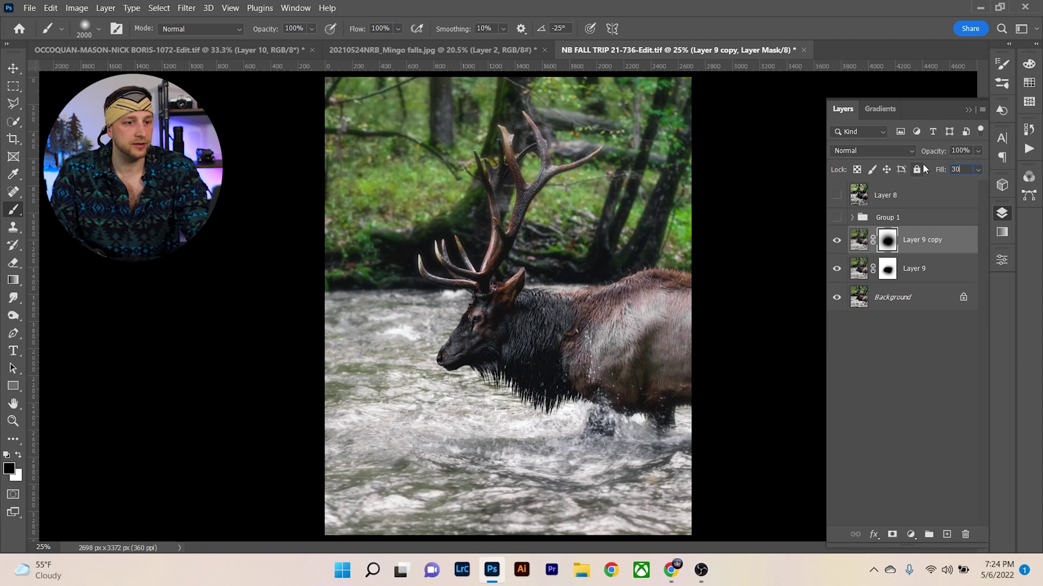
key("Return")
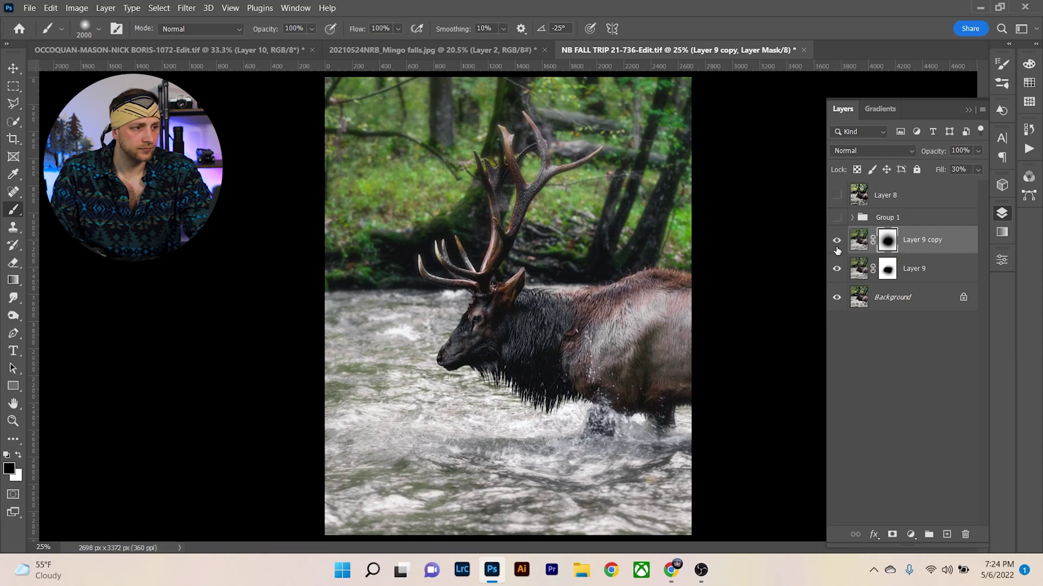
Examine the antlers and background up close, comparing them with and without Layer 9 and its copy
scroll(337, 206, "up", 5)
key("bracketleft")
key("bracketleft")
key("bracketleft")
key("bracketleft")
key("bracketleft")
key("bracketleft")
key("bracketleft")
key("bracketleft")
key("bracketleft")
key("bracketleft")
key("bracketleft")
key("bracketleft")
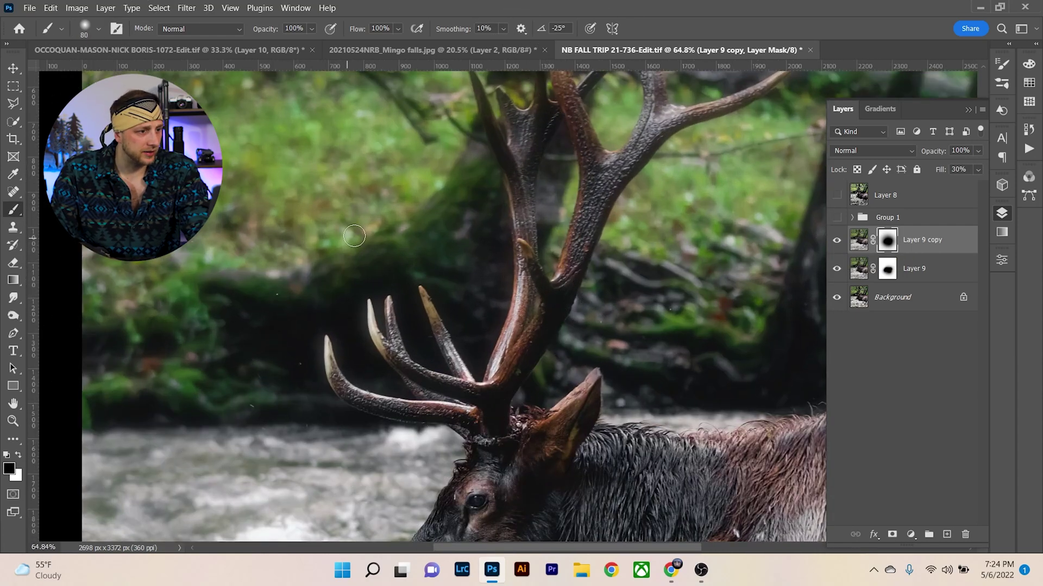
left_click(836, 269)
left_click(836, 239)
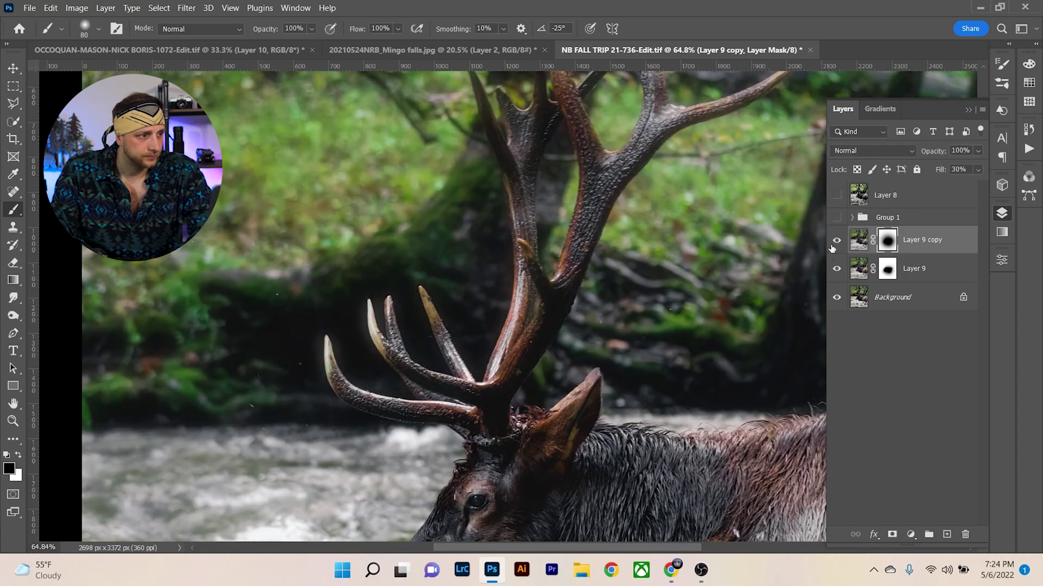
Split Layer 9's black Blend If slider for the underlying layer far toward the highlights to soften the blur in the darks
key("ctrl+0")
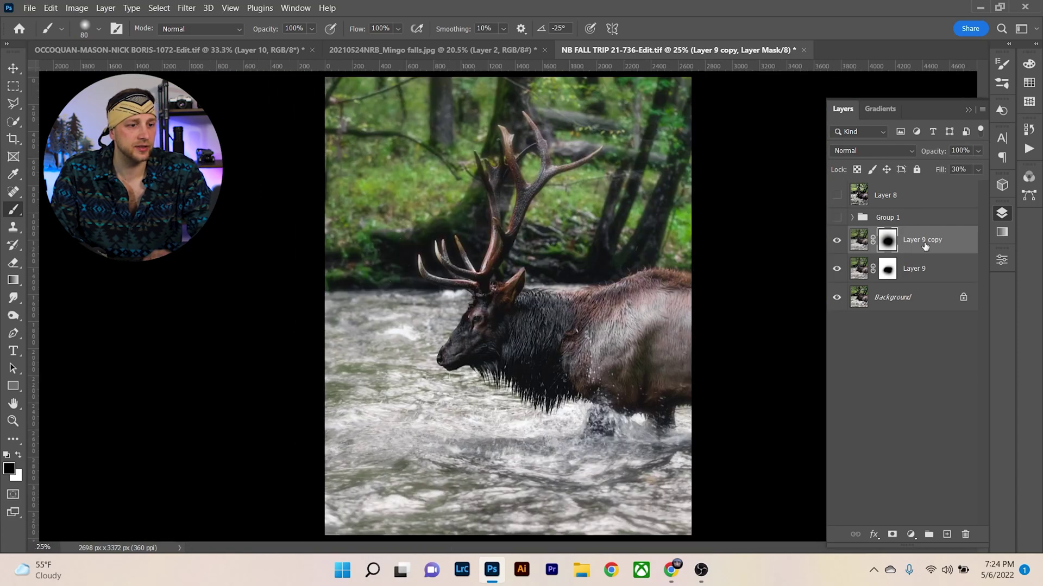
double_click(967, 280)
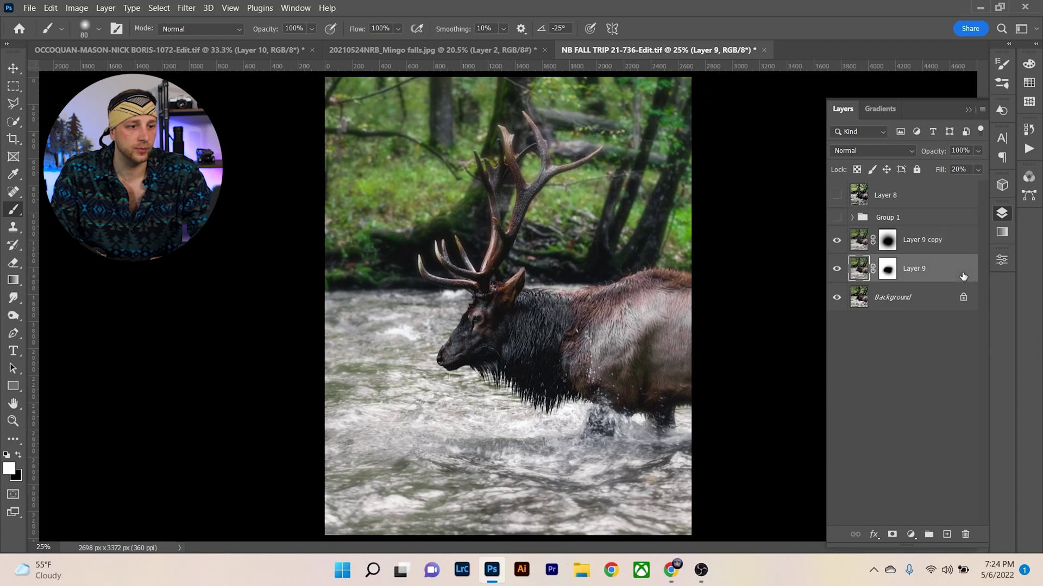
left_click_drag(600, 138, 995, 116)
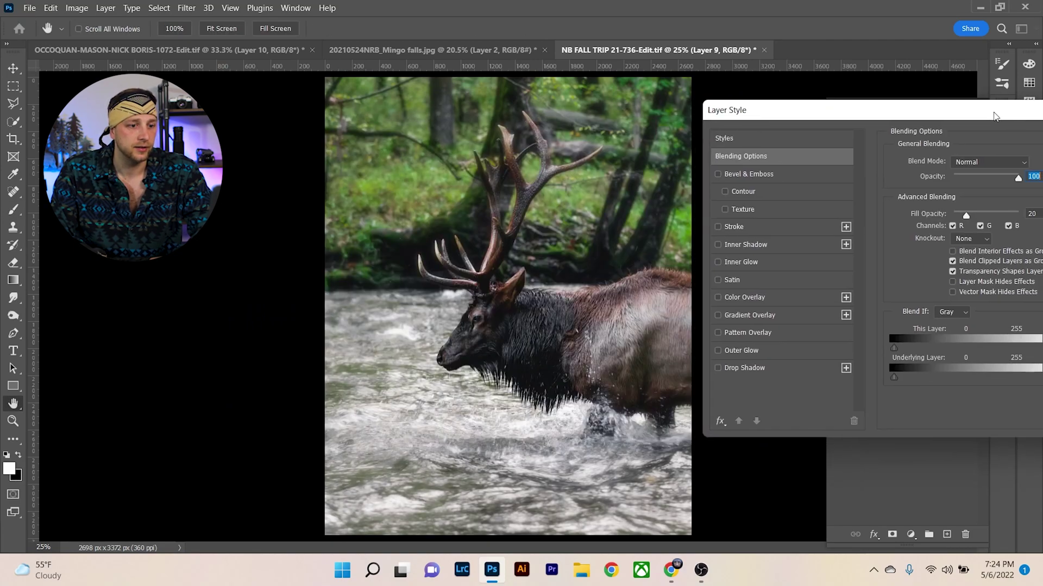
left_click_drag(894, 376, 1007, 392)
left_click_drag(981, 113, 755, 116)
left_click(957, 143)
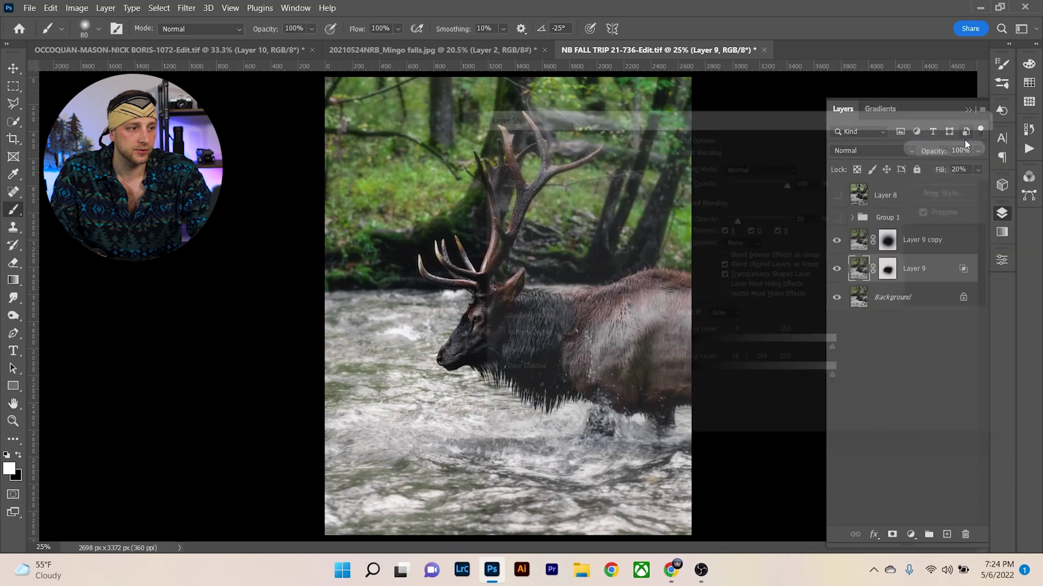
Split the Layer 9 copy's underlying-layer black Blend If slider to 20 / 255 and compare the antlers without both blur layers
left_click(969, 243)
double_click(968, 243)
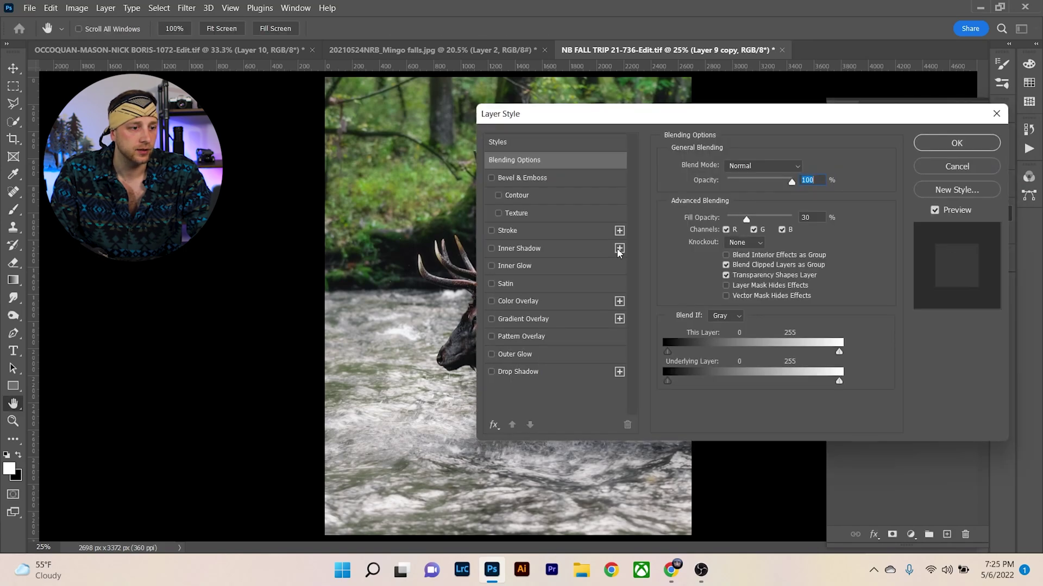
key("alt")
left_click_drag(693, 381, 918, 397)
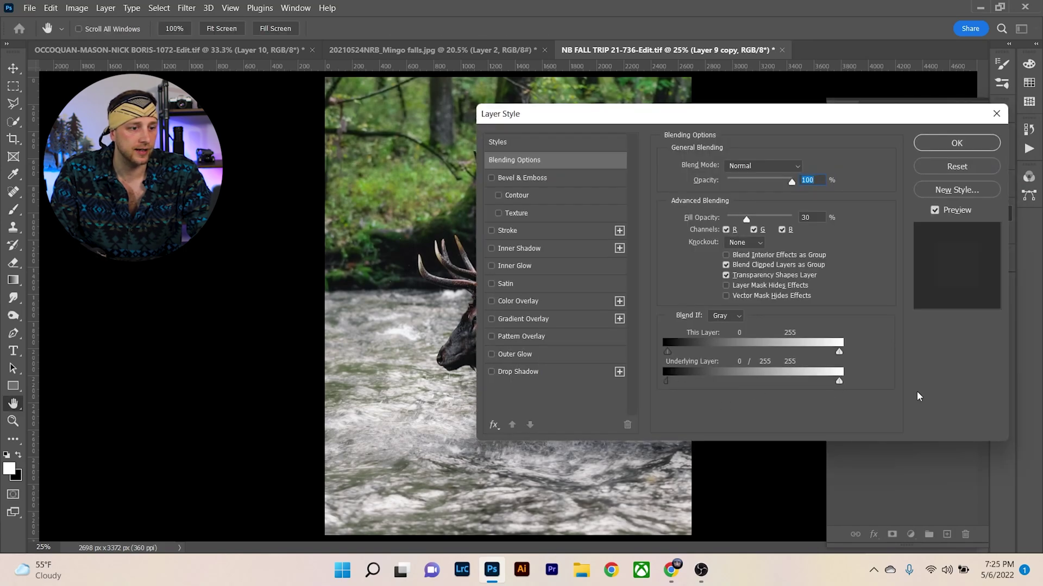
left_click_drag(666, 380, 681, 382)
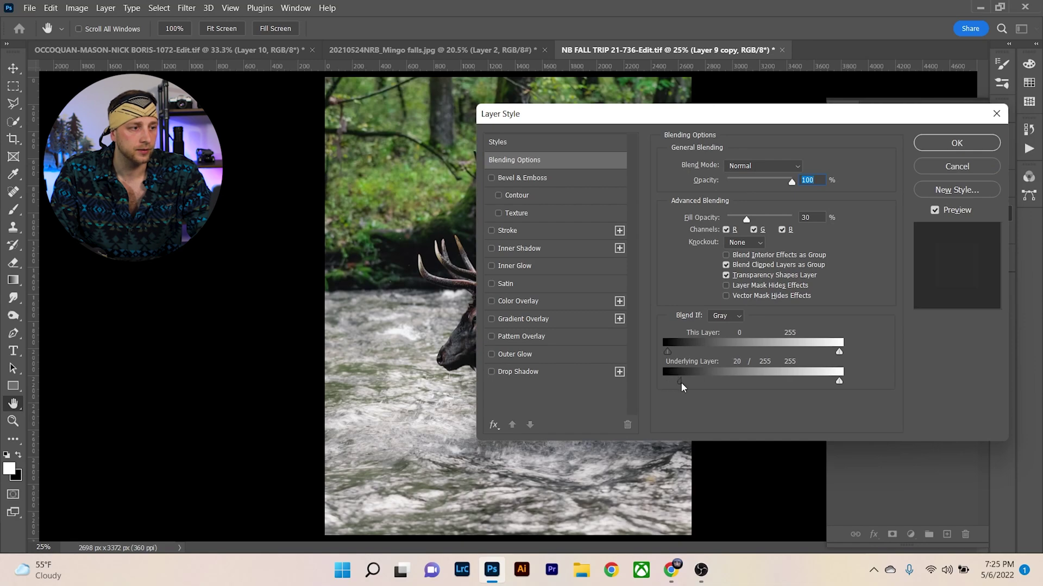
left_click(939, 144)
key("b")
scroll(644, 175, "up", 5)
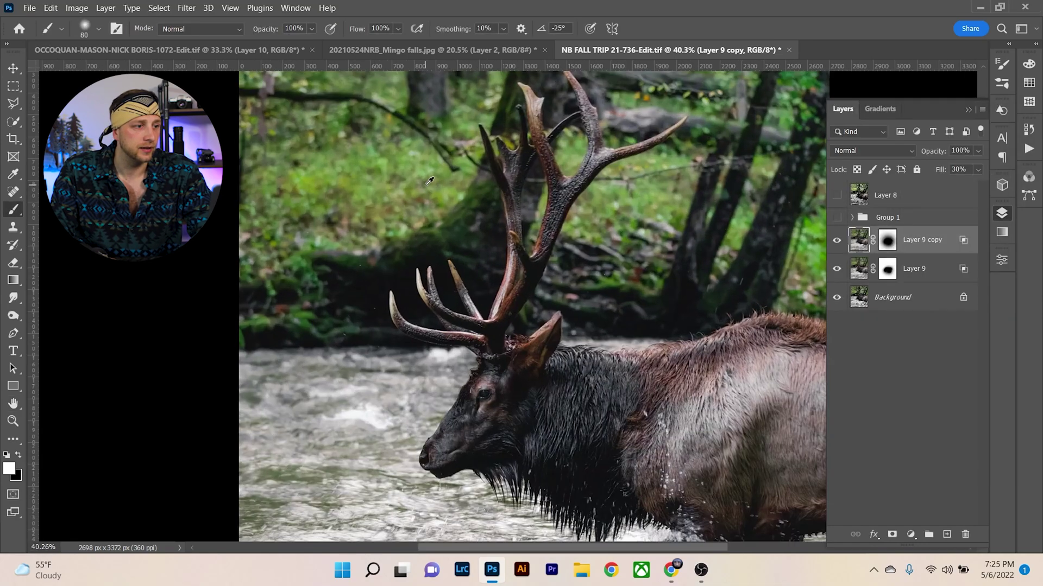
left_click(839, 268)
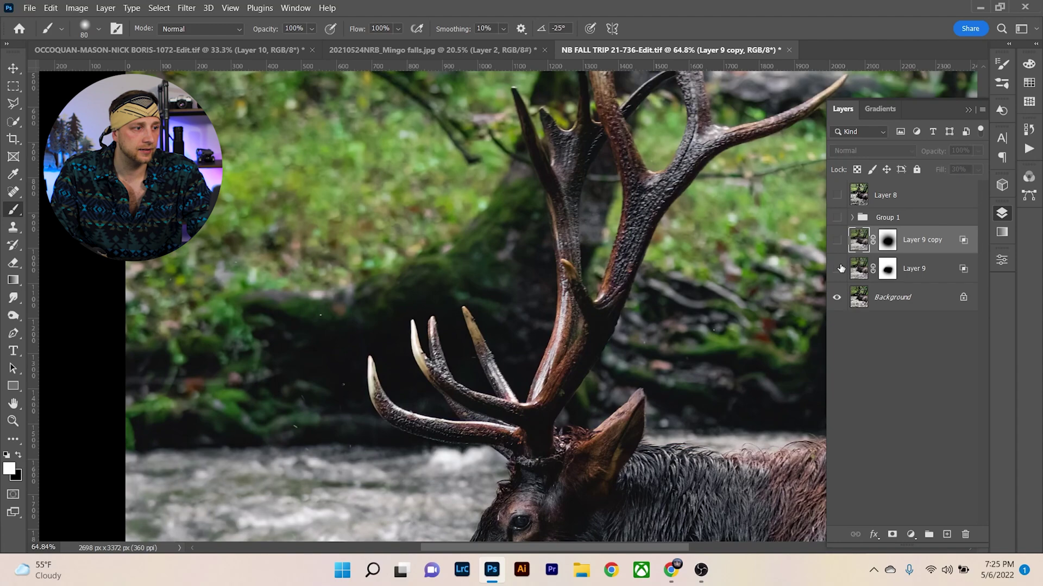
key("ctrl+0")
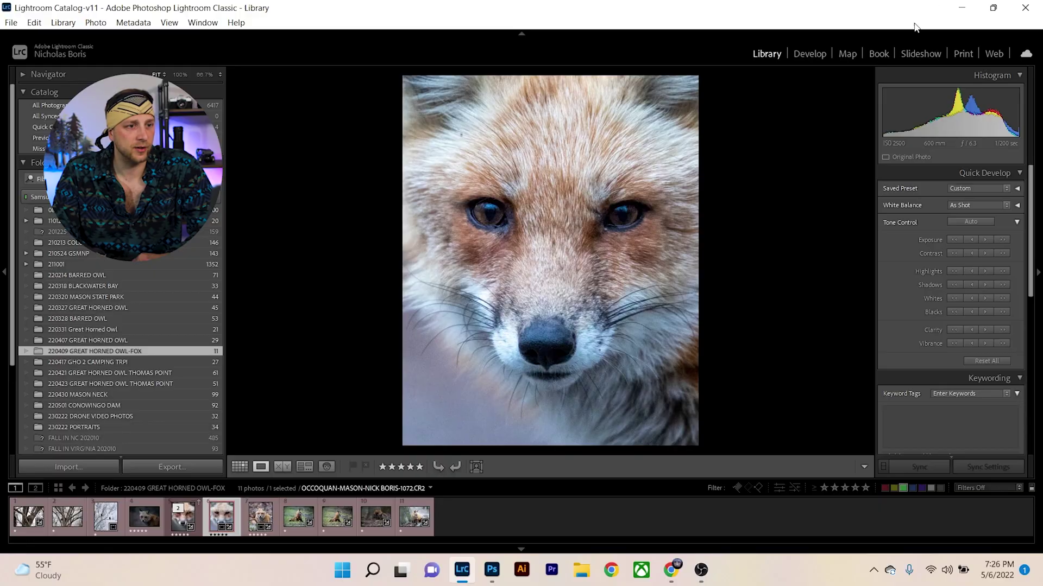
In Lightroom Classic's Develop module, create a circular radial gradient mask over the fox's face with feather 100
left_click(820, 53)
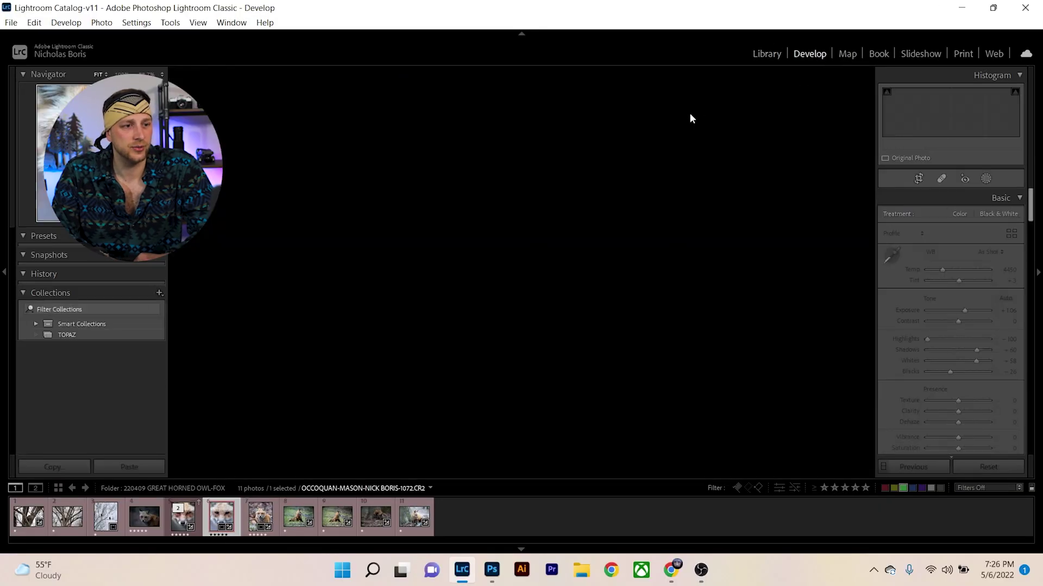
left_click(986, 180)
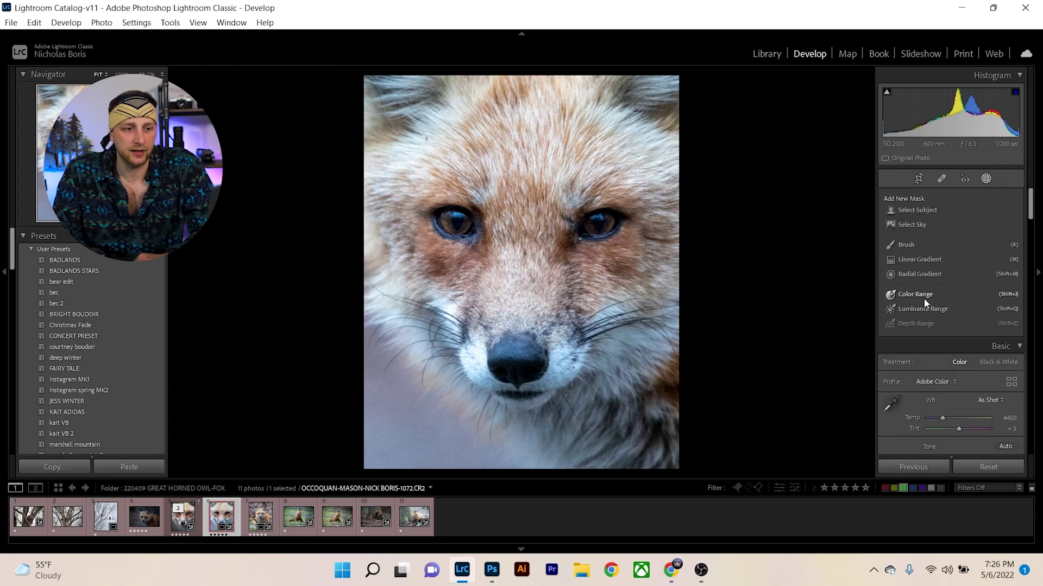
left_click(909, 274)
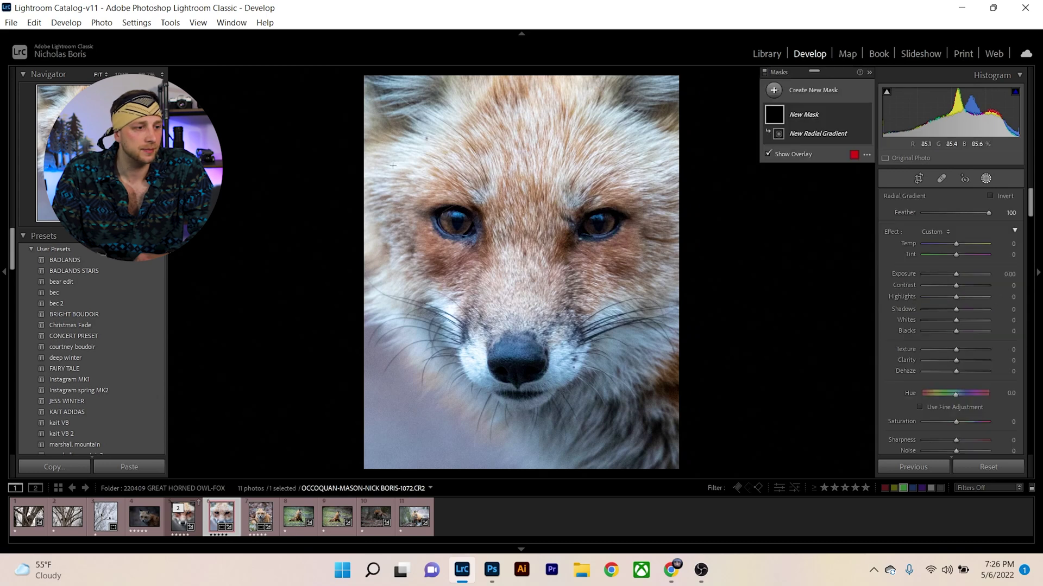
left_click_drag(419, 160, 619, 325)
left_click_drag(418, 160, 521, 237)
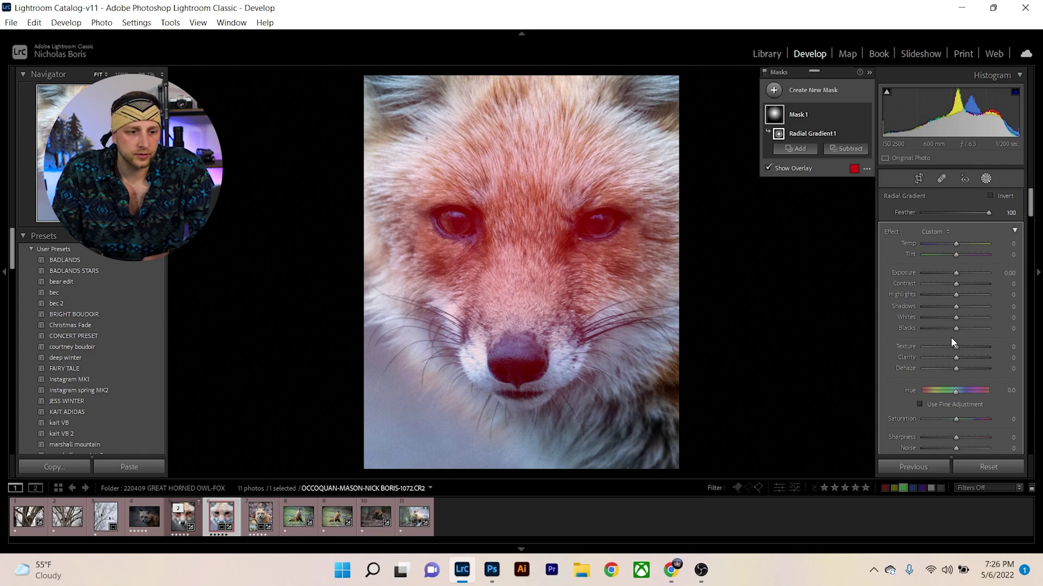
Invert the radial gradient to affect the area around the face, testing it with exposure 1.85 and resetting the exposure
left_click_drag(956, 273, 970, 277)
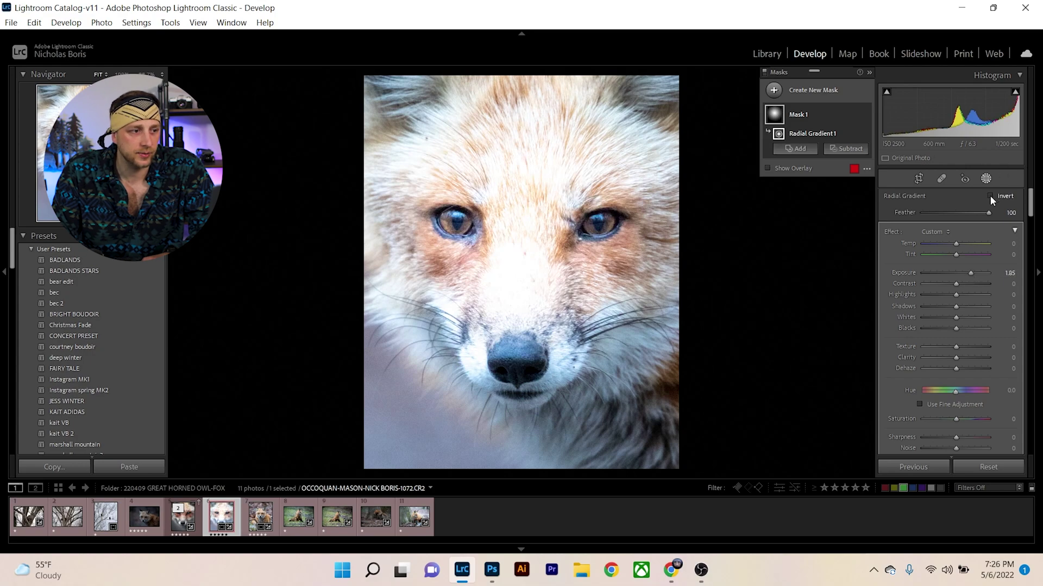
left_click(989, 195)
double_click(970, 275)
key("o")
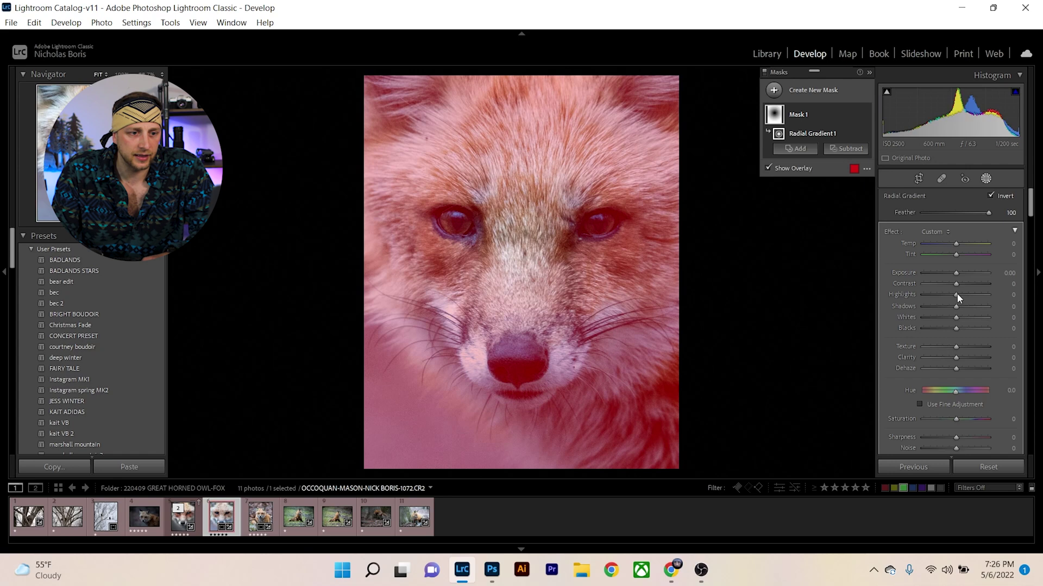
key("o")
Set the mask's contrast to -14, highlights 24, shadows -56, texture -33, clarity -18 and dehaze -8, and compare before and after
left_click_drag(956, 283, 940, 307)
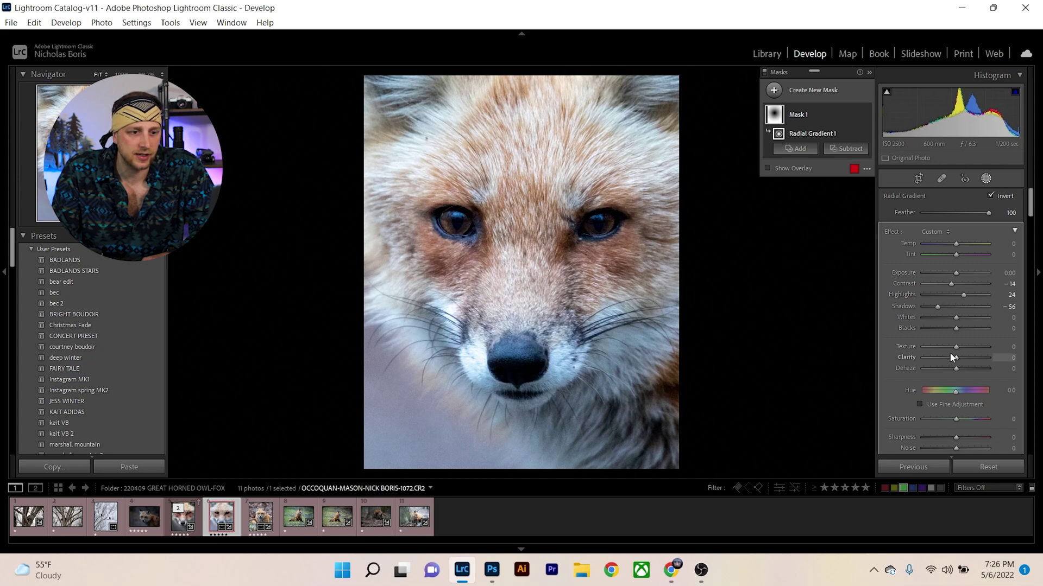
left_click_drag(957, 348, 942, 347)
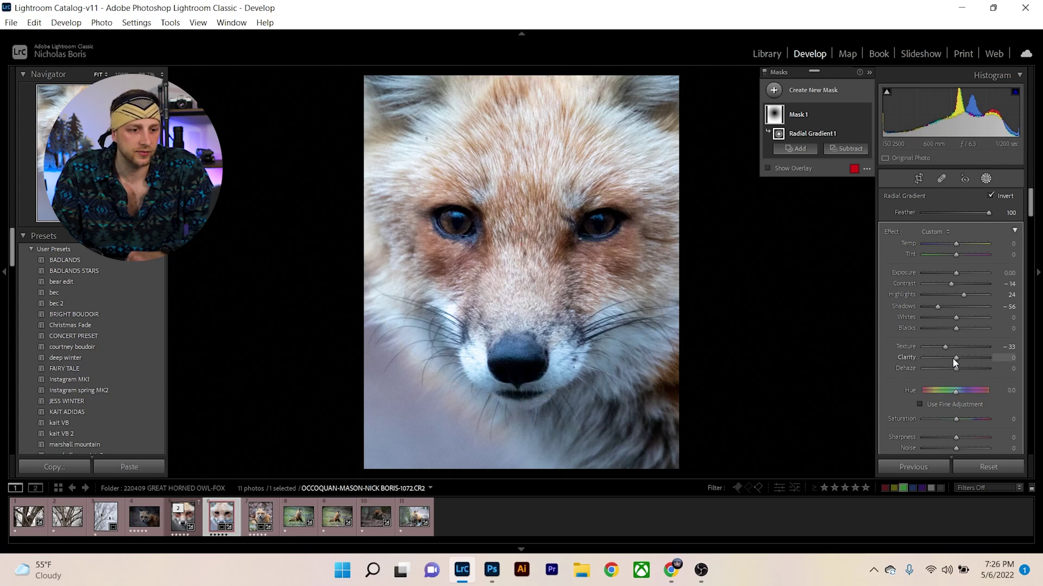
left_click_drag(955, 363, 949, 363)
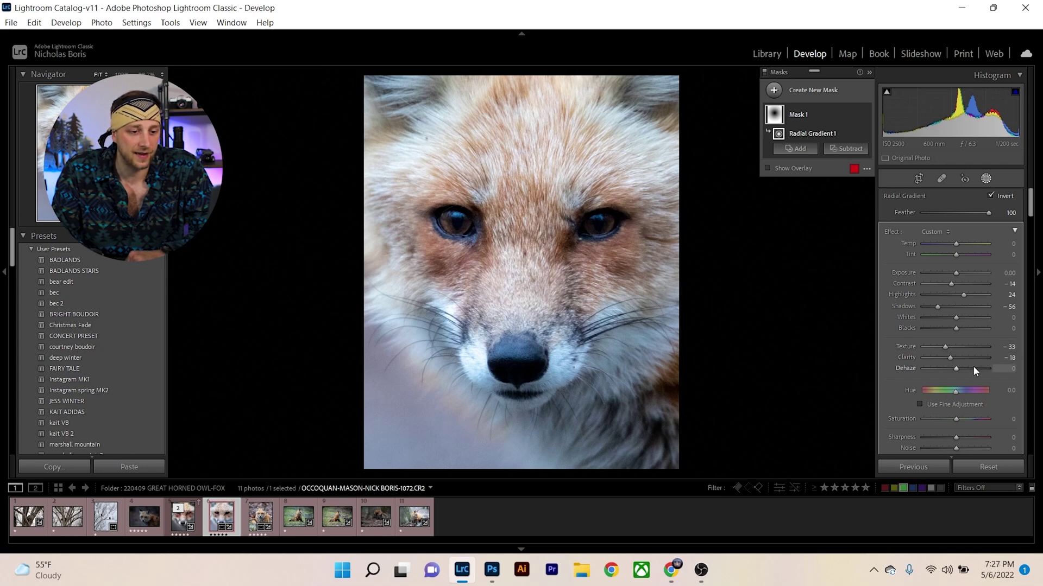
left_click_drag(956, 372, 955, 372)
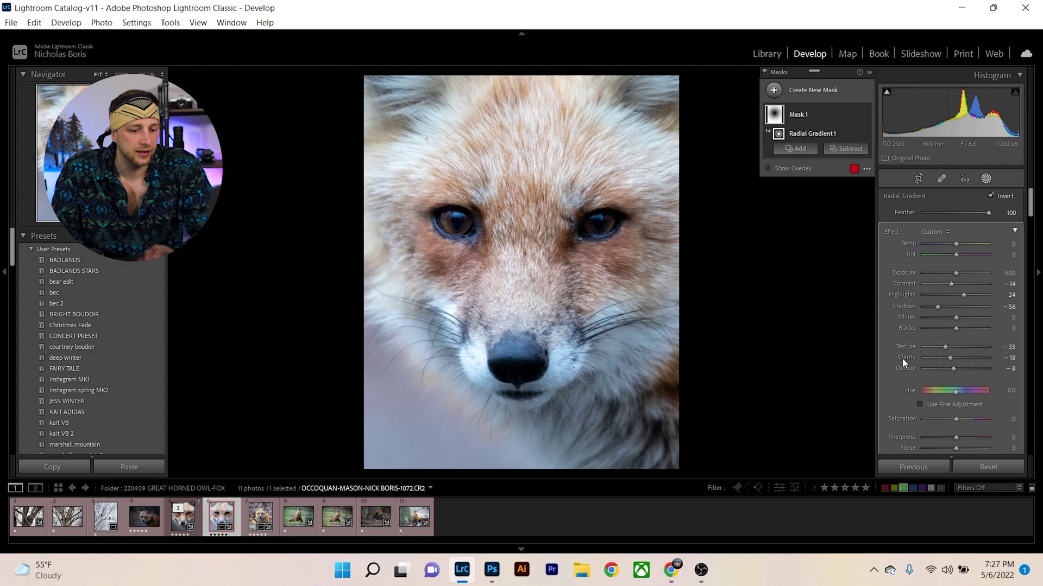
key("backslash")
key("backslash")
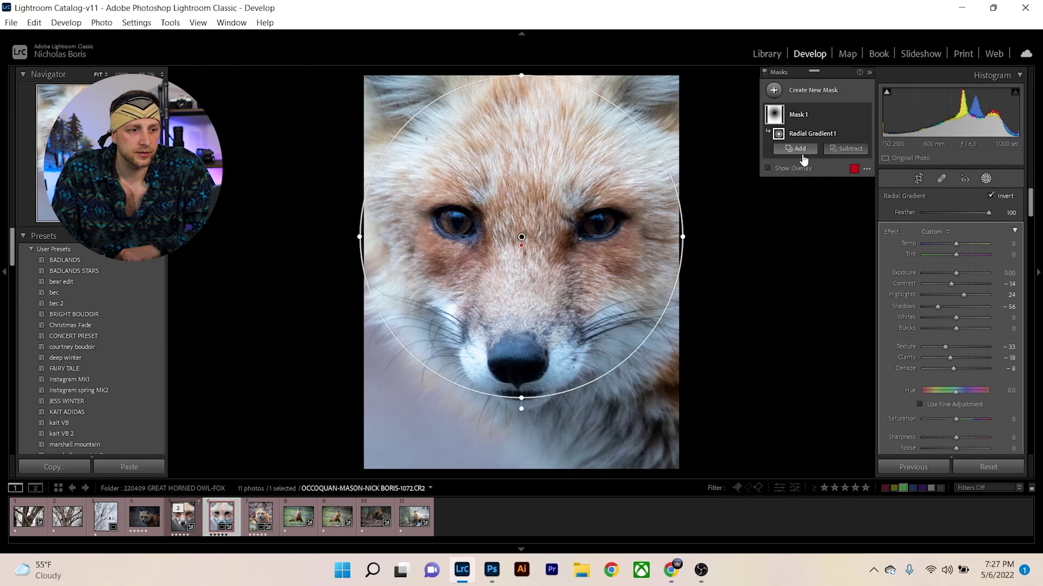
Reduce the radial gradient's feather to 26, enlarge the circle and shift it slightly lower over the fox's face
left_click_drag(984, 213, 954, 214)
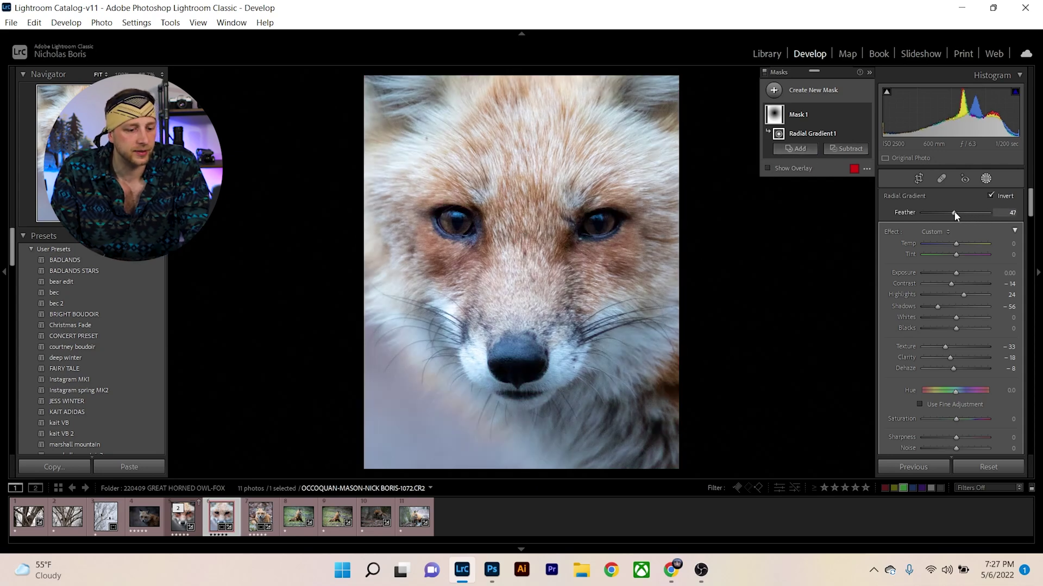
left_click(767, 168)
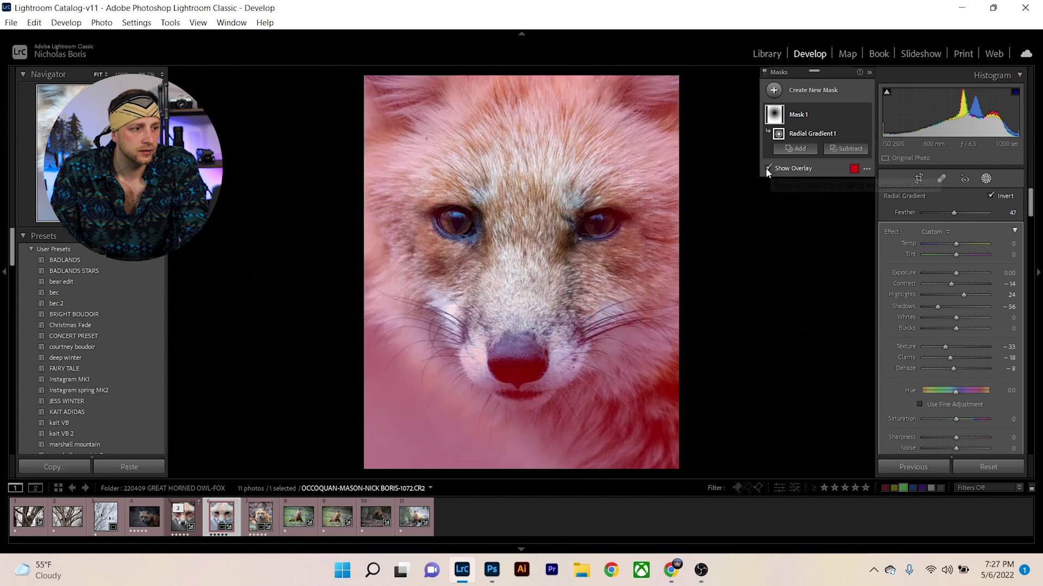
mouse_move(955, 214)
left_mouse_down()
mouse_move(931, 213)
mouse_move(941, 213)
left_mouse_up()
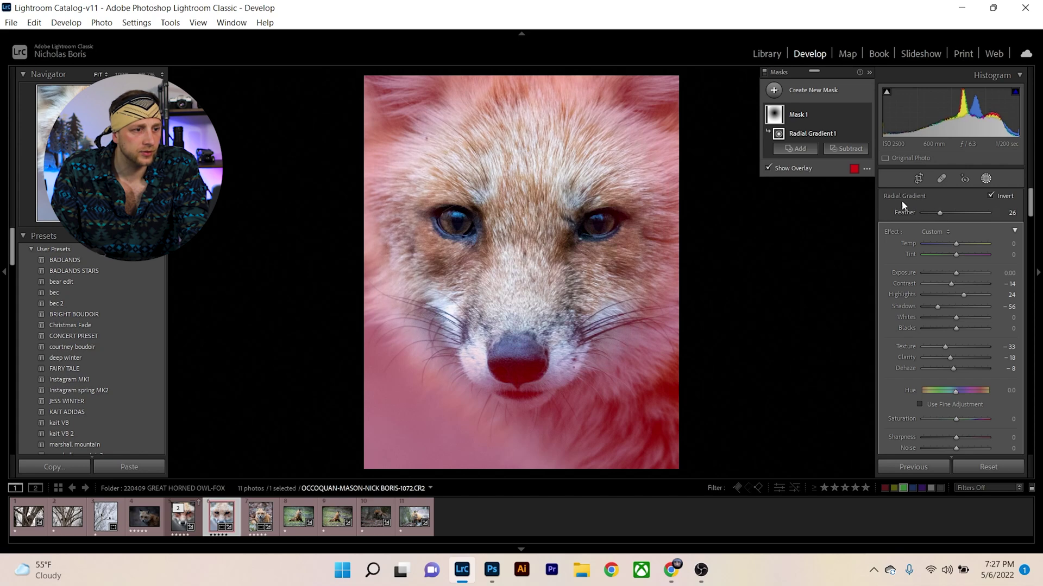
mouse_move(768, 119)
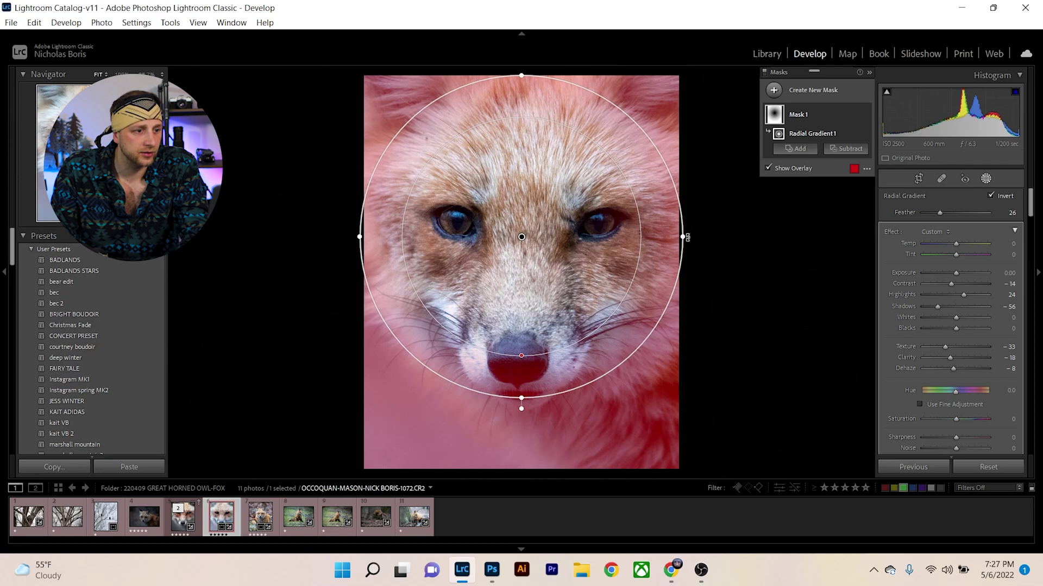
left_click_drag(684, 237, 714, 232)
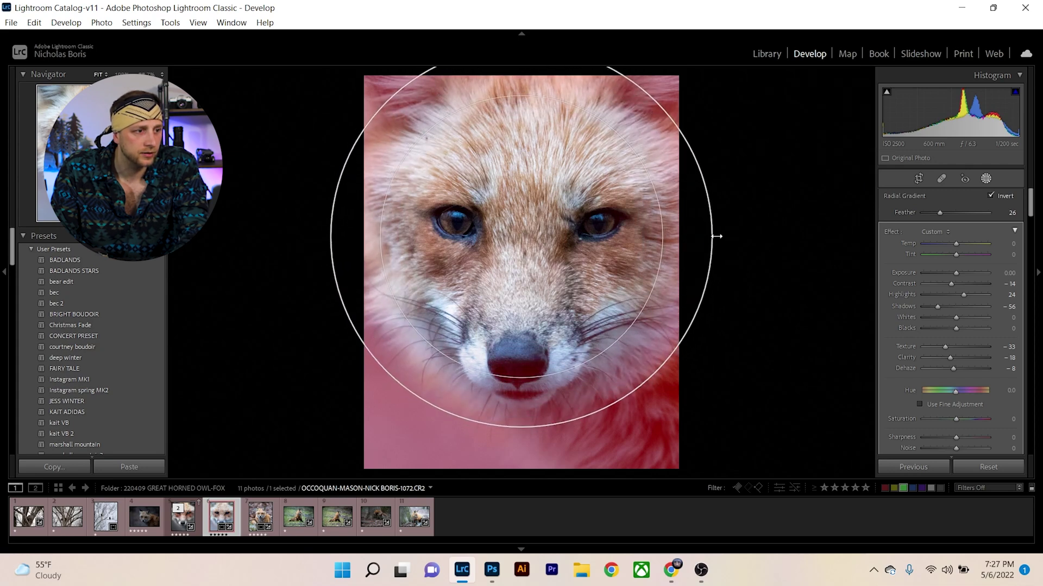
mouse_move(566, 235)
left_mouse_down()
mouse_move(558, 246)
mouse_move(565, 240)
left_mouse_up()
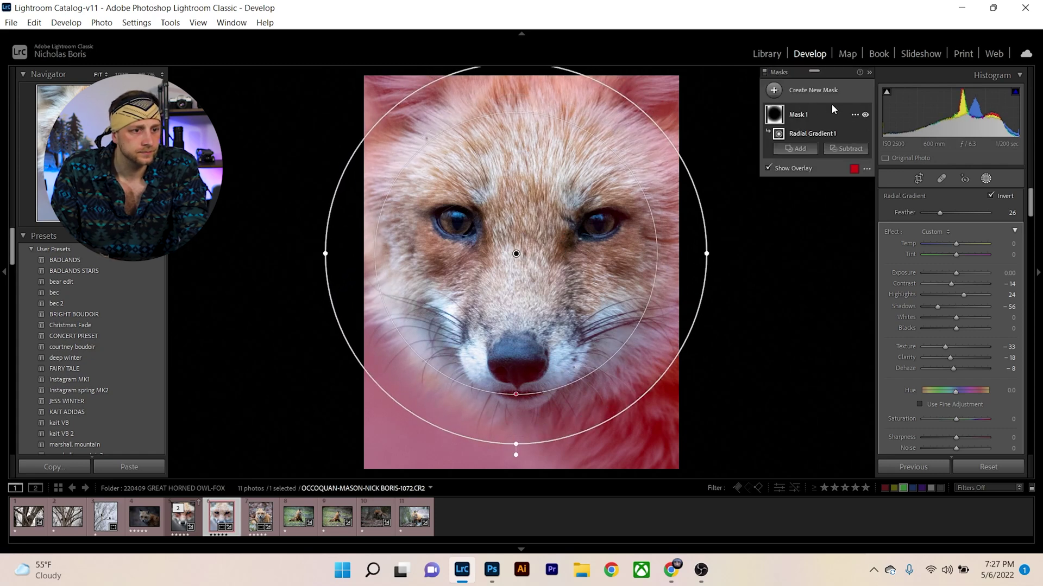
Hide the mask overlay and compare the fox with and without Mask 1, in full view and close up on the fur near the ear
left_click(796, 168)
left_click(866, 115)
left_click(865, 115)
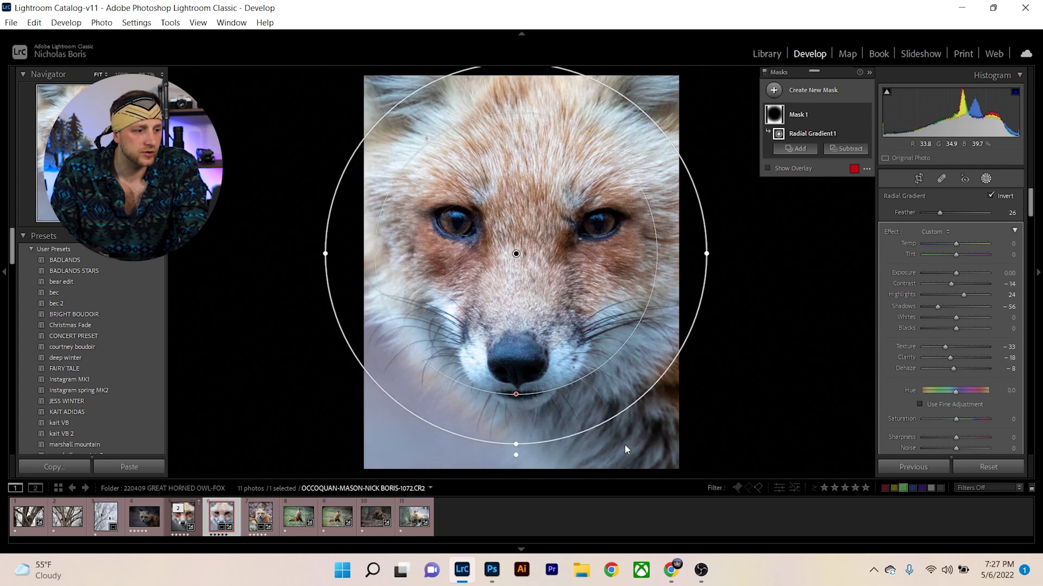
left_click(985, 182)
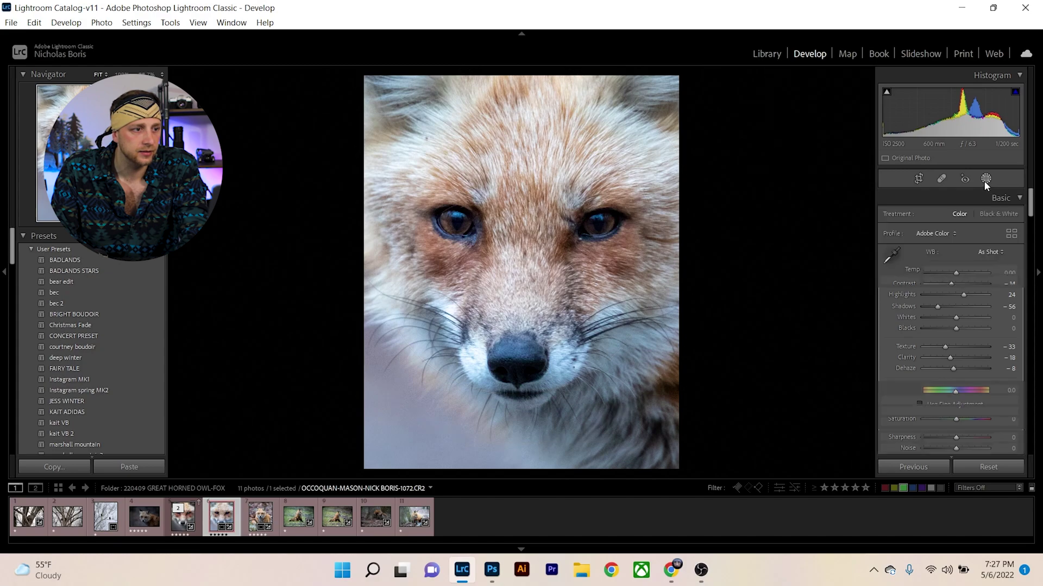
left_click(439, 445)
left_click_drag(457, 379, 551, 423)
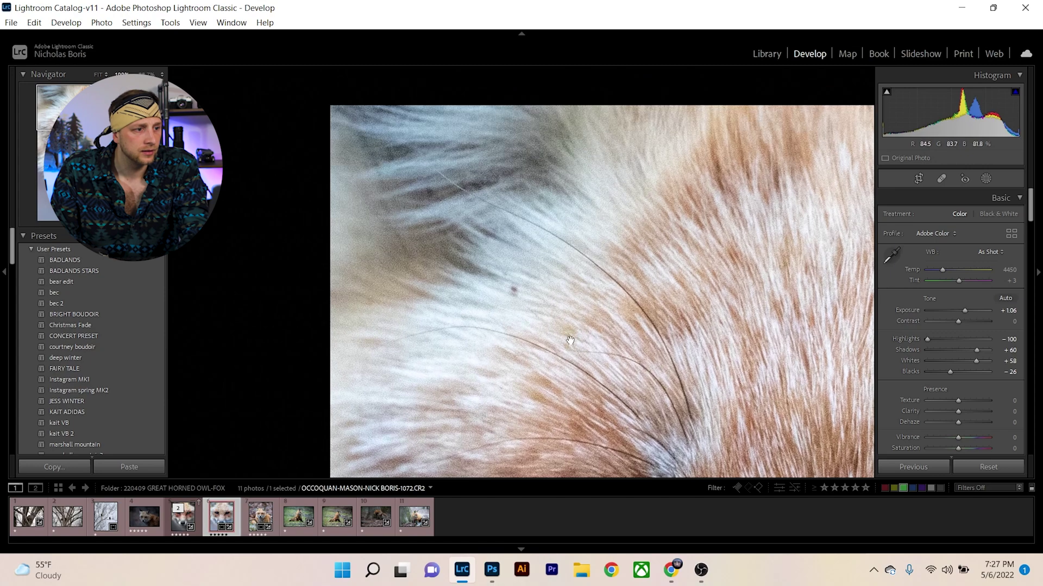
left_click(986, 179)
left_click(866, 115)
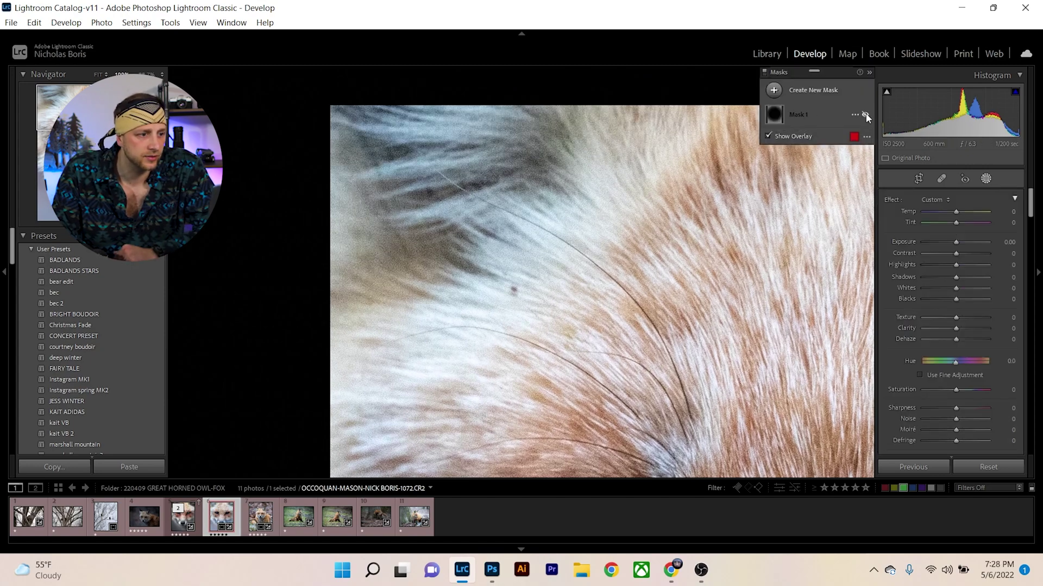
left_click(865, 115)
left_click(865, 115)
left_click(866, 115)
left_click(865, 115)
left_click(865, 115)
left_click(865, 116)
left_click(866, 116)
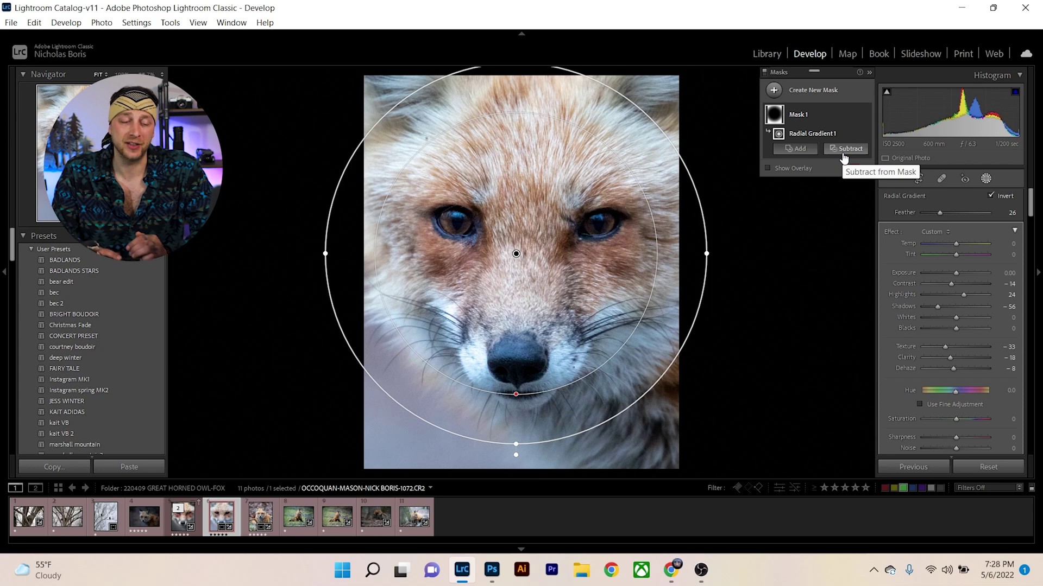
Subtract a luminance range from Mask 1, with its lower limit at 23 and upper limit at 100
left_click(843, 150)
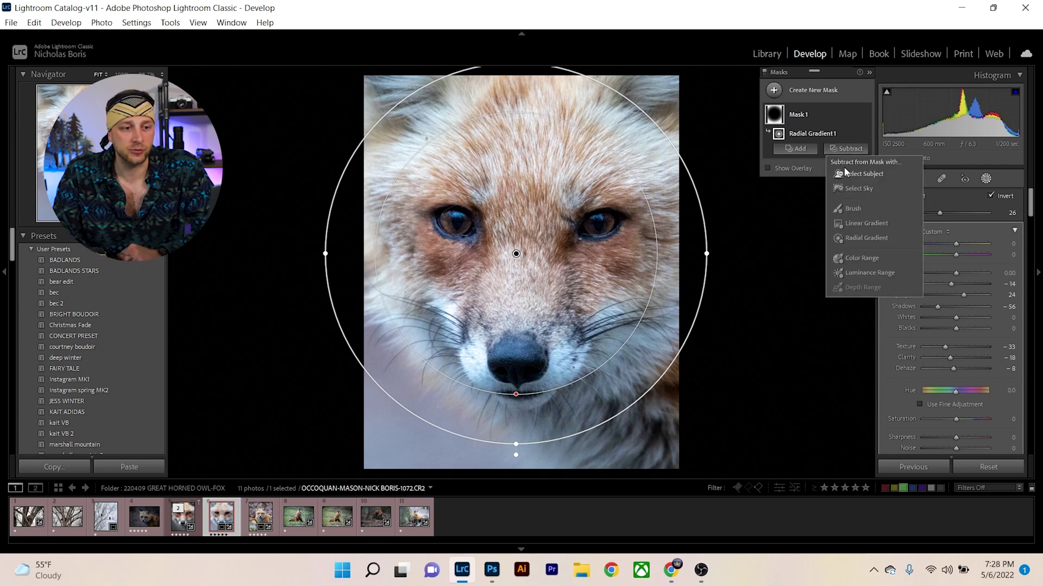
left_click(857, 274)
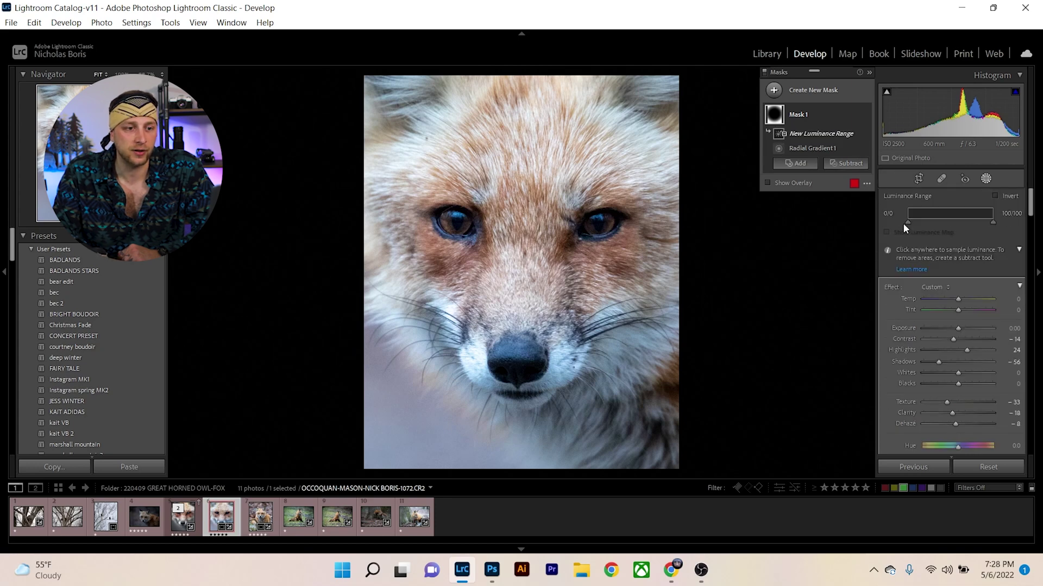
mouse_move(908, 221)
left_mouse_down()
mouse_move(978, 214)
mouse_move(905, 216)
mouse_move(927, 215)
left_mouse_up()
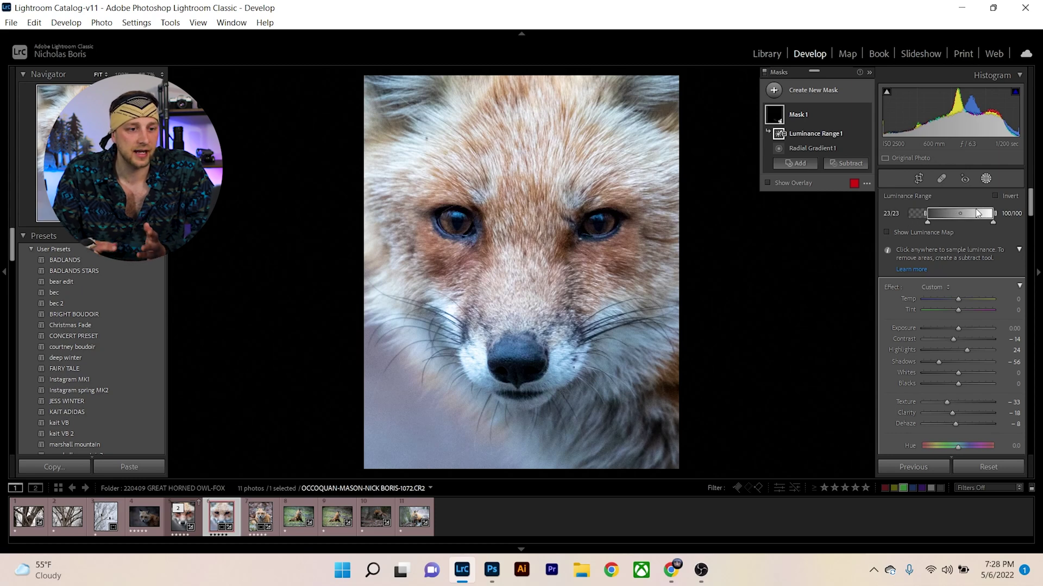